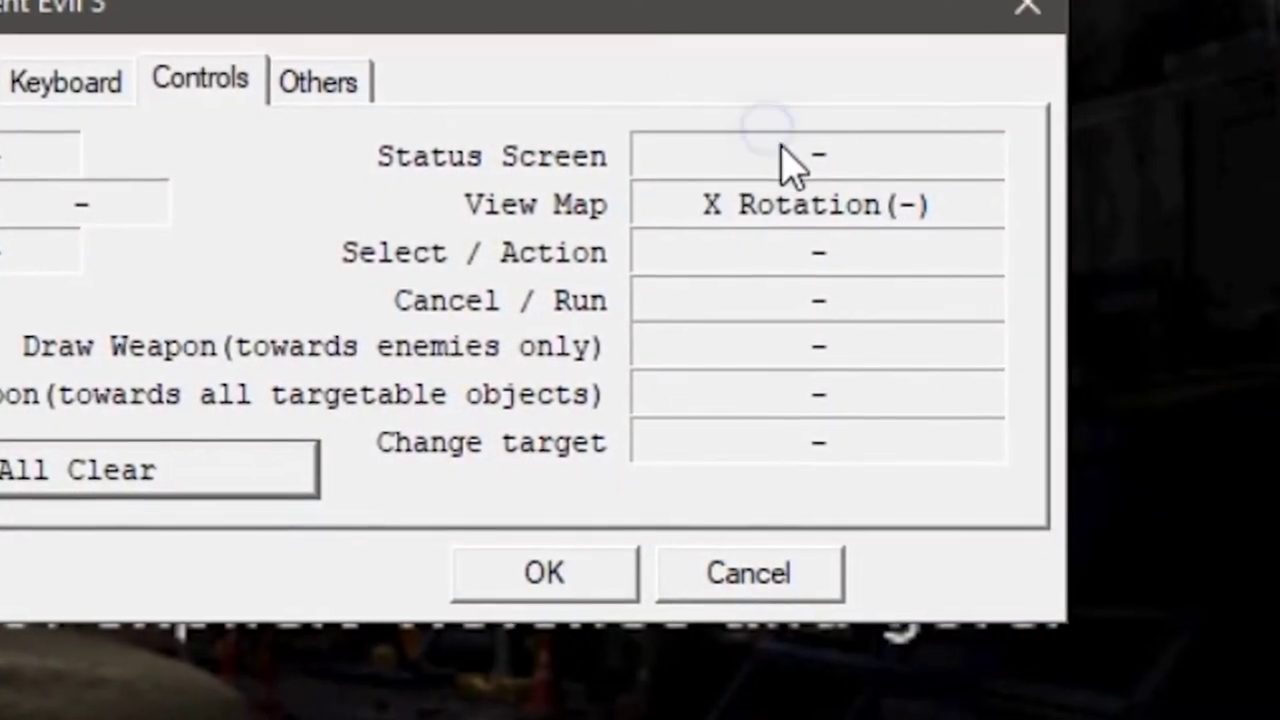
Try to add a controller key to Status Screen, Select / Action, Cancel / Run and the Draw Weapon actions
{"action": "left_click", "coordinate": [885, 183]}
{"action": "right_click", "coordinate": [792, 258]}
{"action": "left_click", "coordinate": [826, 297]}
{"action": "right_click", "coordinate": [822, 299]}
{"action": "left_click", "coordinate": [852, 327]}
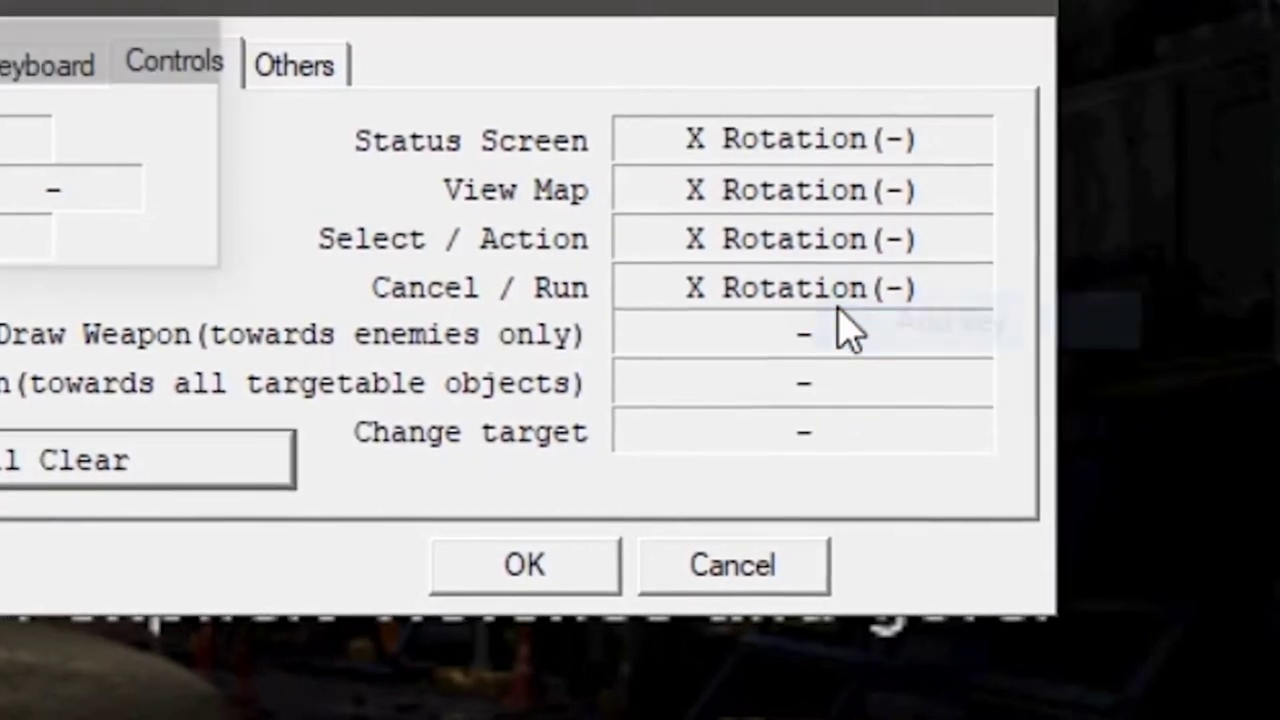
{"action": "right_click", "coordinate": [824, 340]}
{"action": "left_click", "coordinate": [893, 362]}
{"action": "right_click", "coordinate": [797, 388]}
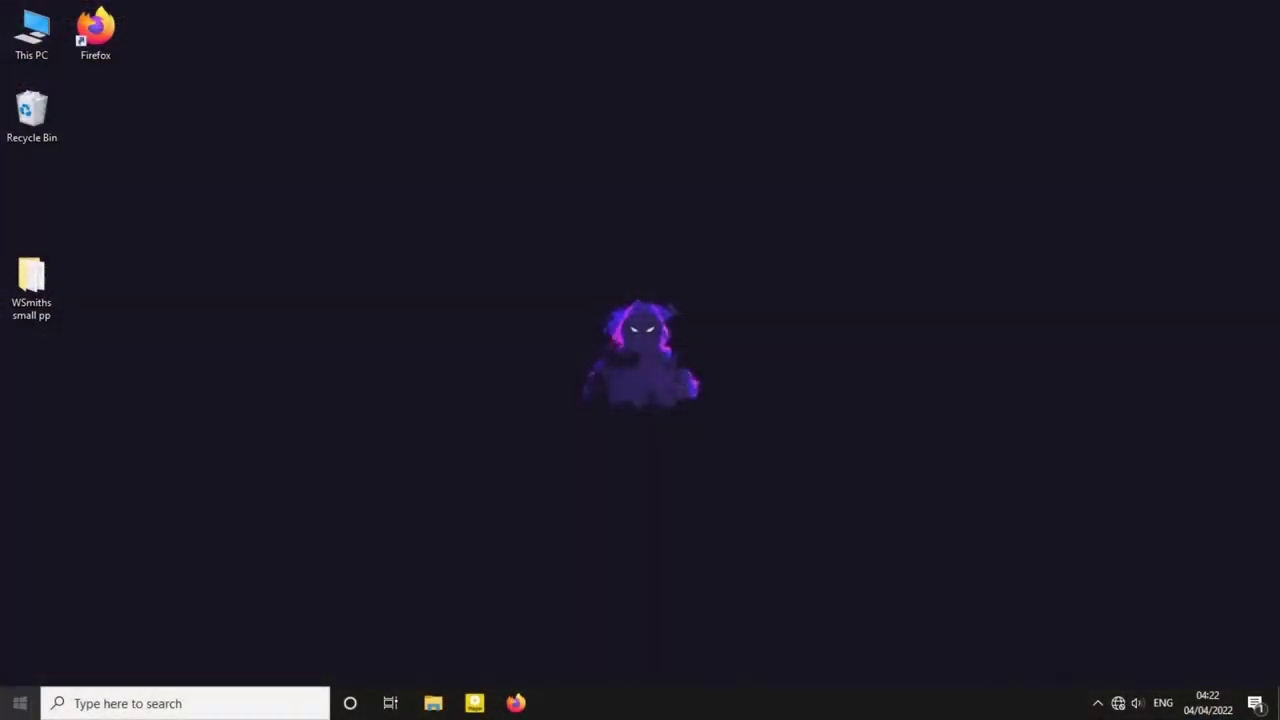
Check in Device Manager which controller is listed under Sound, video and game controllers
{"action": "right_click", "coordinate": [18, 706]}
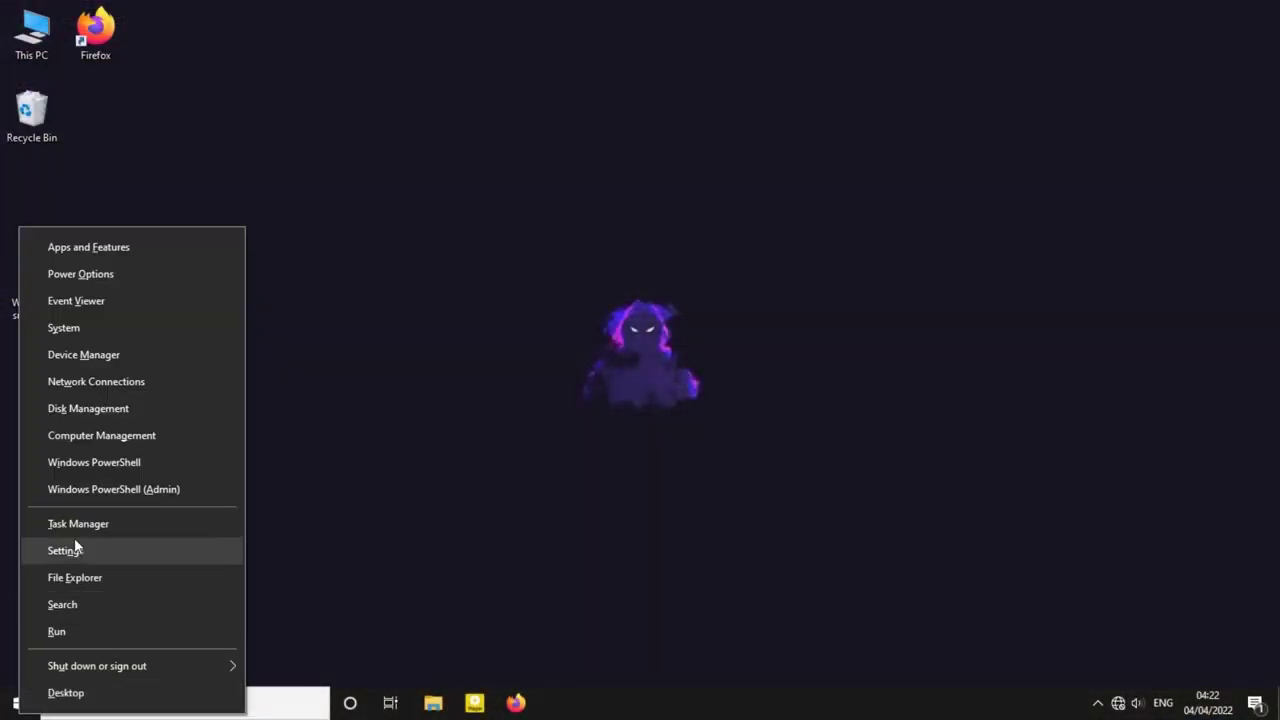
{"action": "left_click", "coordinate": [88, 355]}
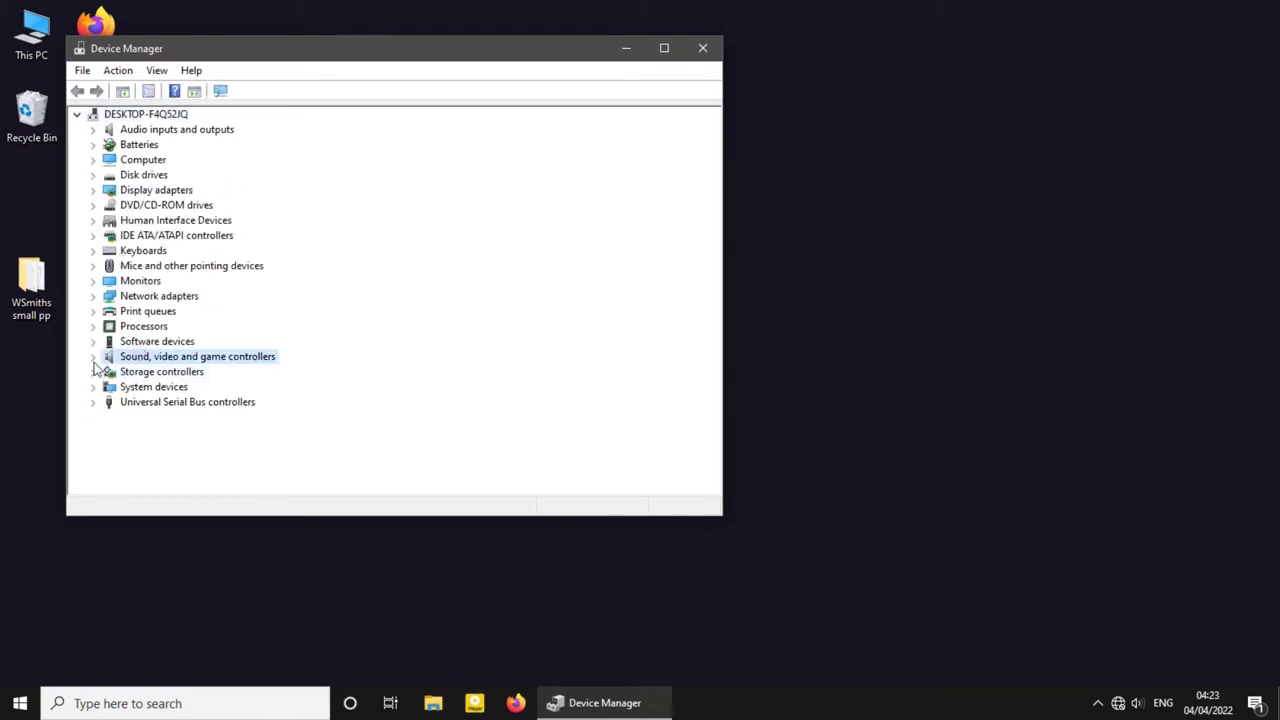
{"action": "left_click", "coordinate": [92, 357]}
{"action": "left_click", "coordinate": [162, 388]}
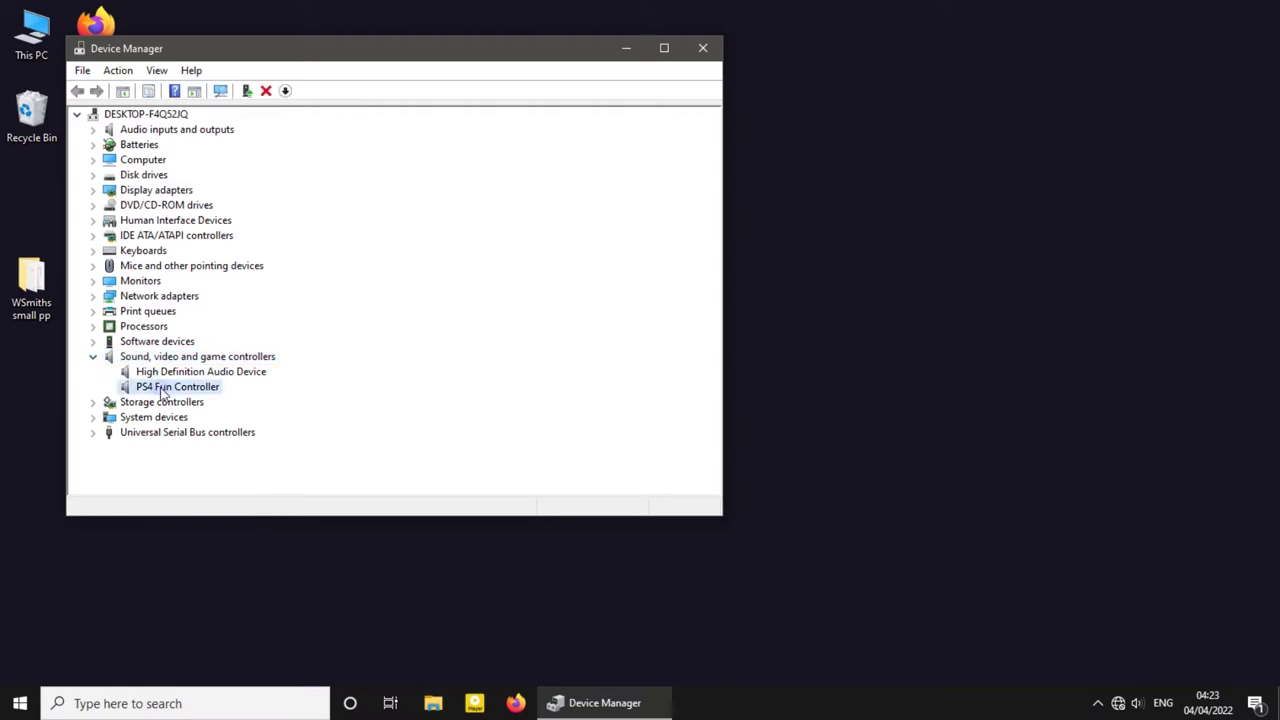
{"action": "left_click", "coordinate": [704, 50]}
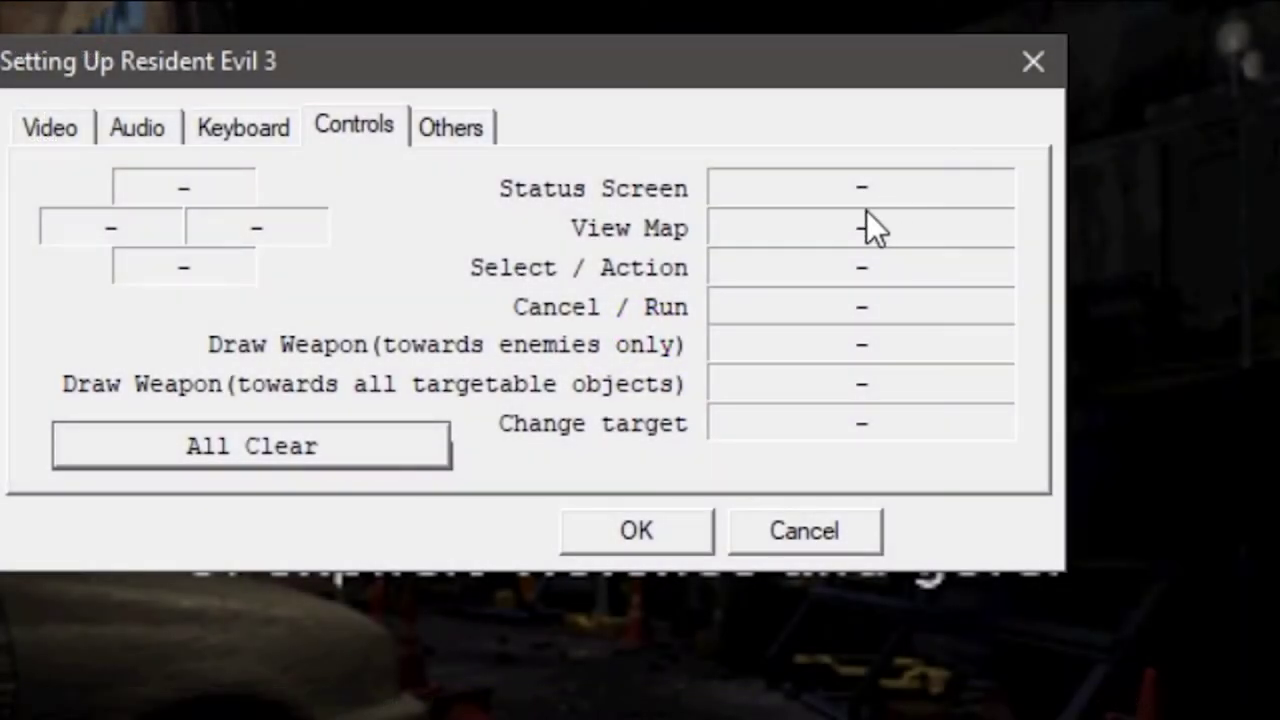
Add a controller key to the View Map, Status Screen and Select / Action entries
{"action": "right_click", "coordinate": [870, 222]}
{"action": "left_click", "coordinate": [930, 238]}
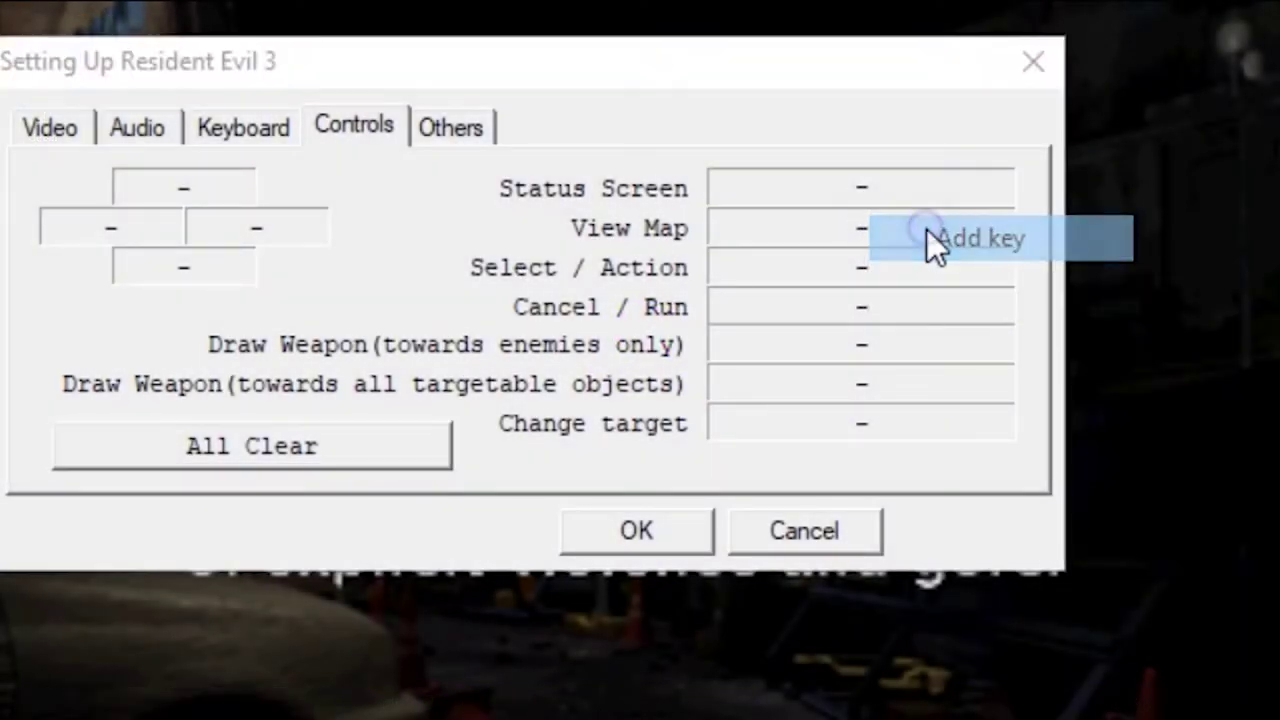
{"action": "right_click", "coordinate": [852, 186]}
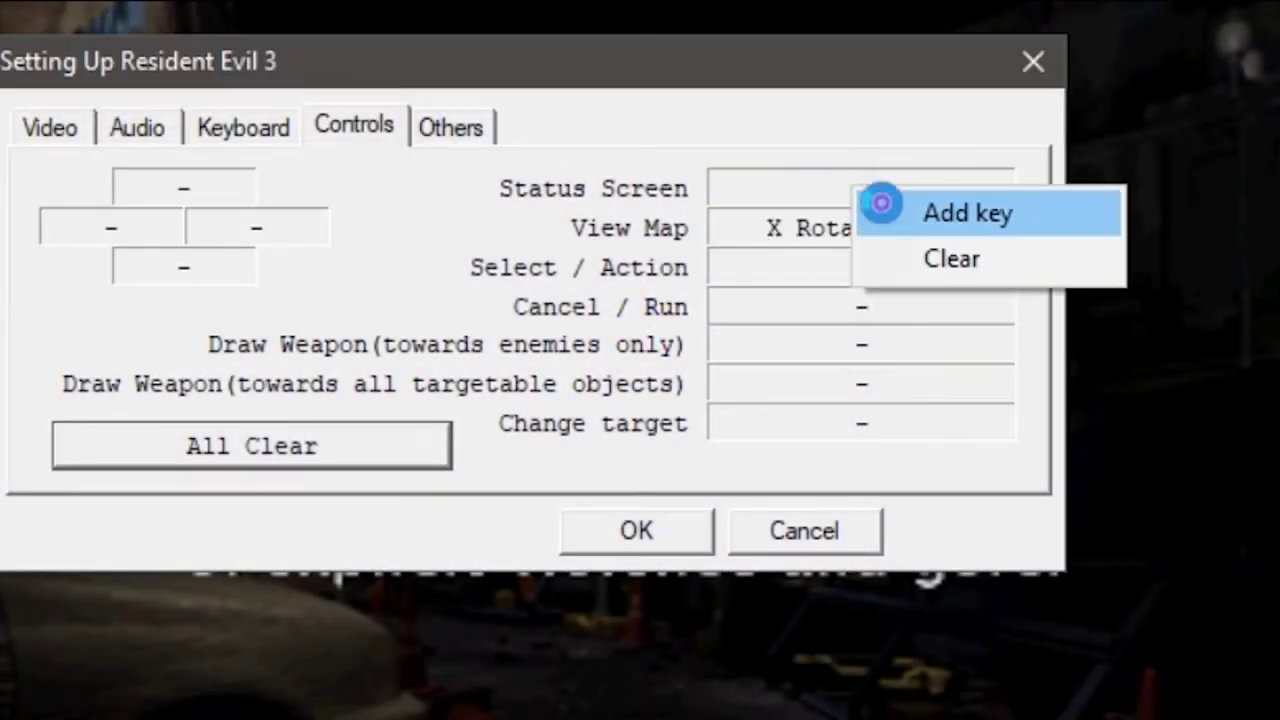
{"action": "left_click", "coordinate": [883, 203]}
{"action": "right_click", "coordinate": [831, 281]}
{"action": "left_click", "coordinate": [870, 300]}
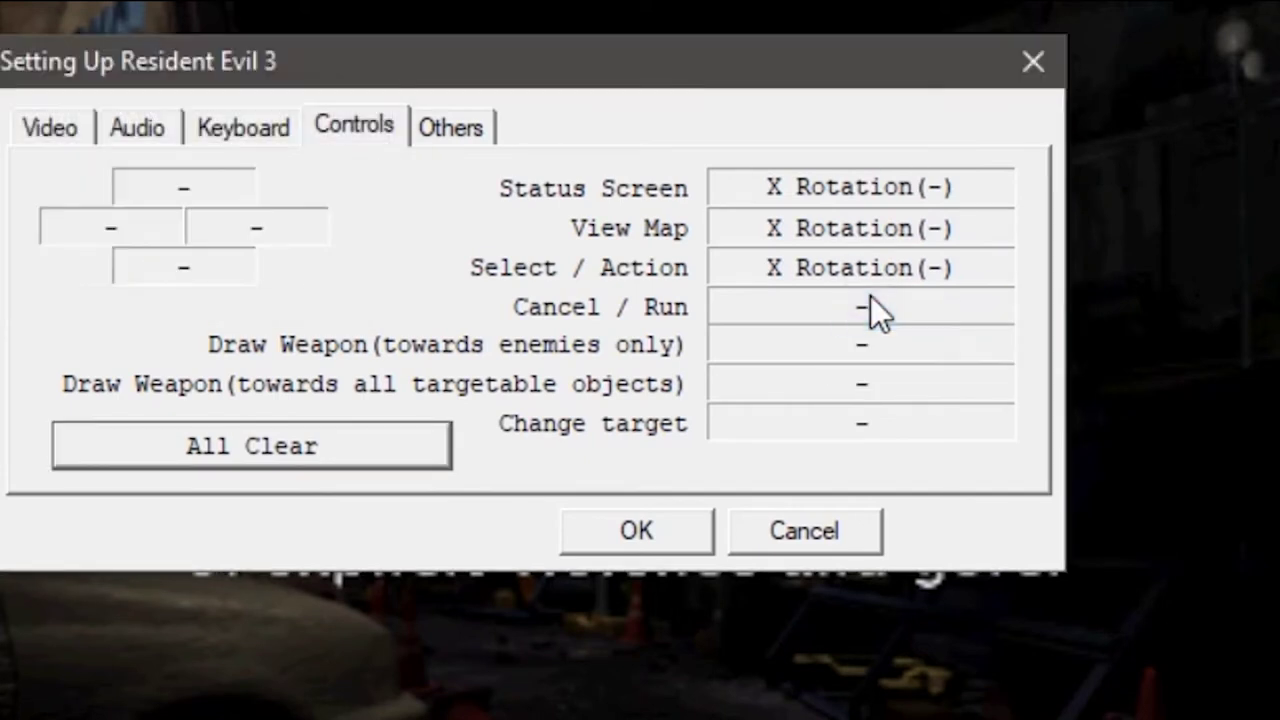
Add a controller key to Cancel / Run, both Draw Weapon entries and Change target
{"action": "right_click", "coordinate": [864, 306]}
{"action": "left_click", "coordinate": [889, 322]}
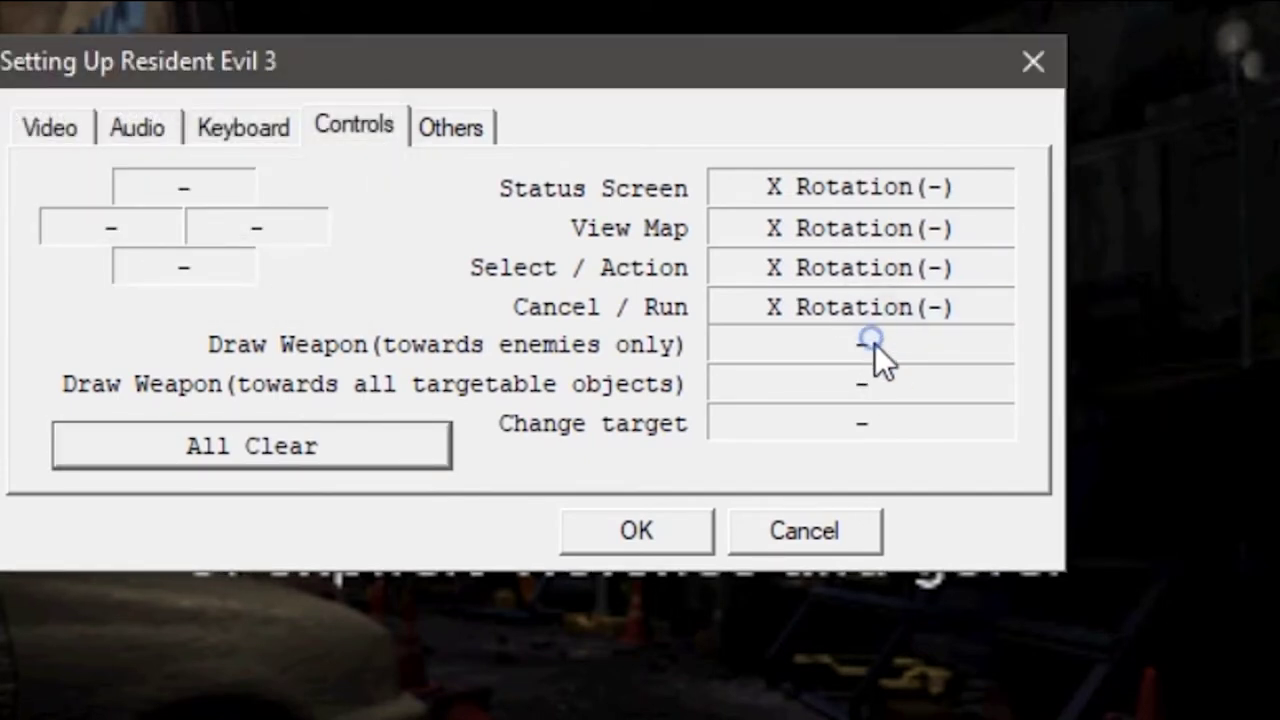
{"action": "right_click", "coordinate": [875, 344]}
{"action": "left_click", "coordinate": [933, 368]}
{"action": "right_click", "coordinate": [852, 387]}
{"action": "left_click", "coordinate": [891, 418]}
{"action": "right_click", "coordinate": [840, 426]}
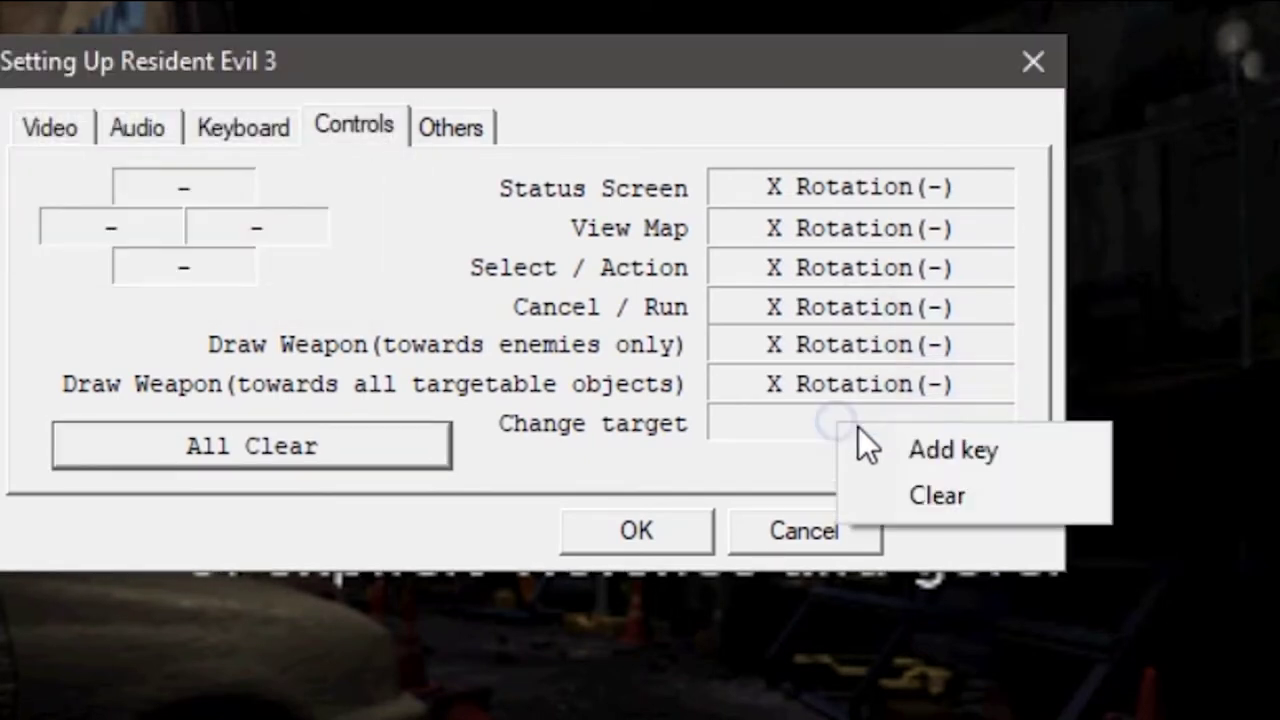
{"action": "left_click", "coordinate": [880, 450]}
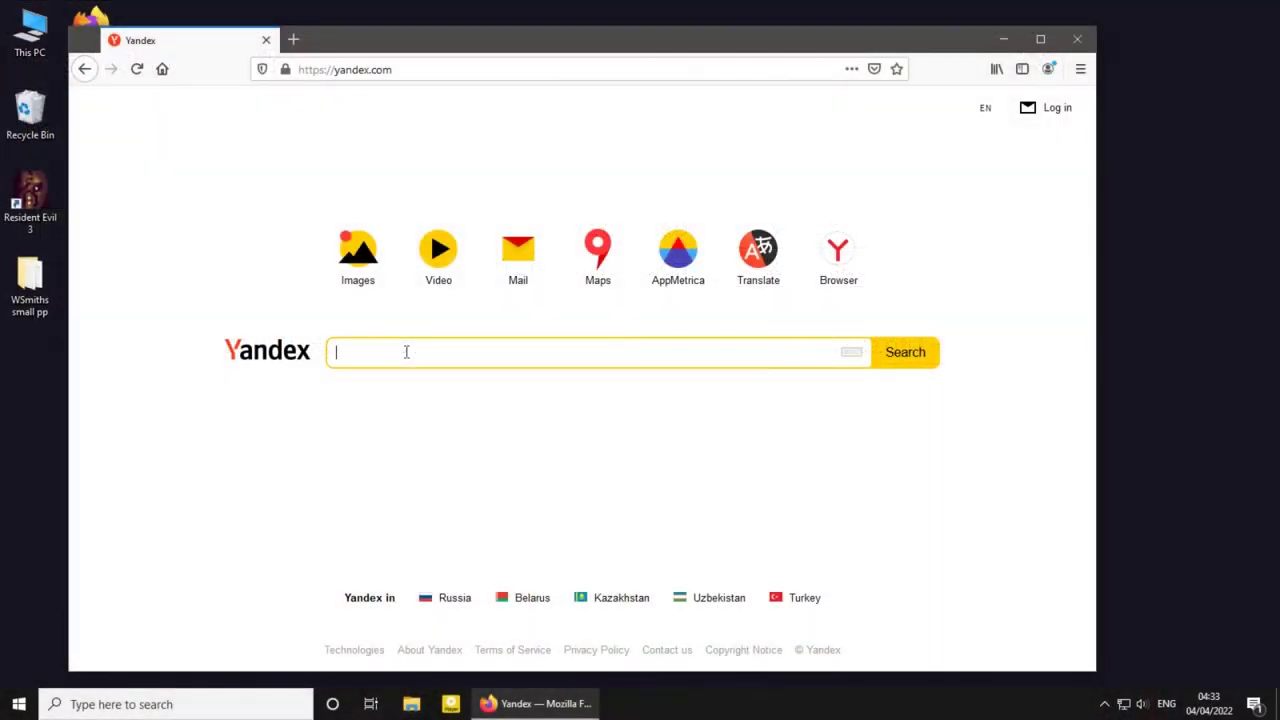
Search the web for ds4windows and review its download page and the Ryochan7/DS4Windows GitHub repository
{"action": "type", "text": "4window"}
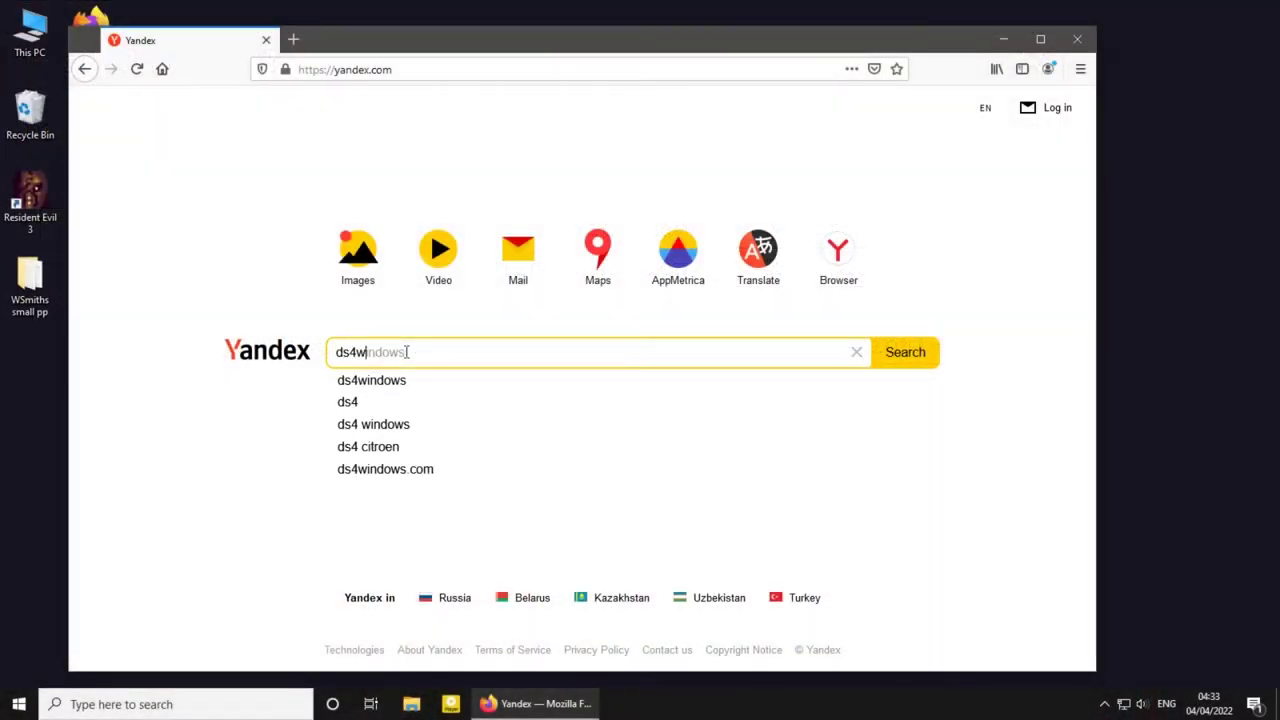
{"action": "key", "text": "Return"}
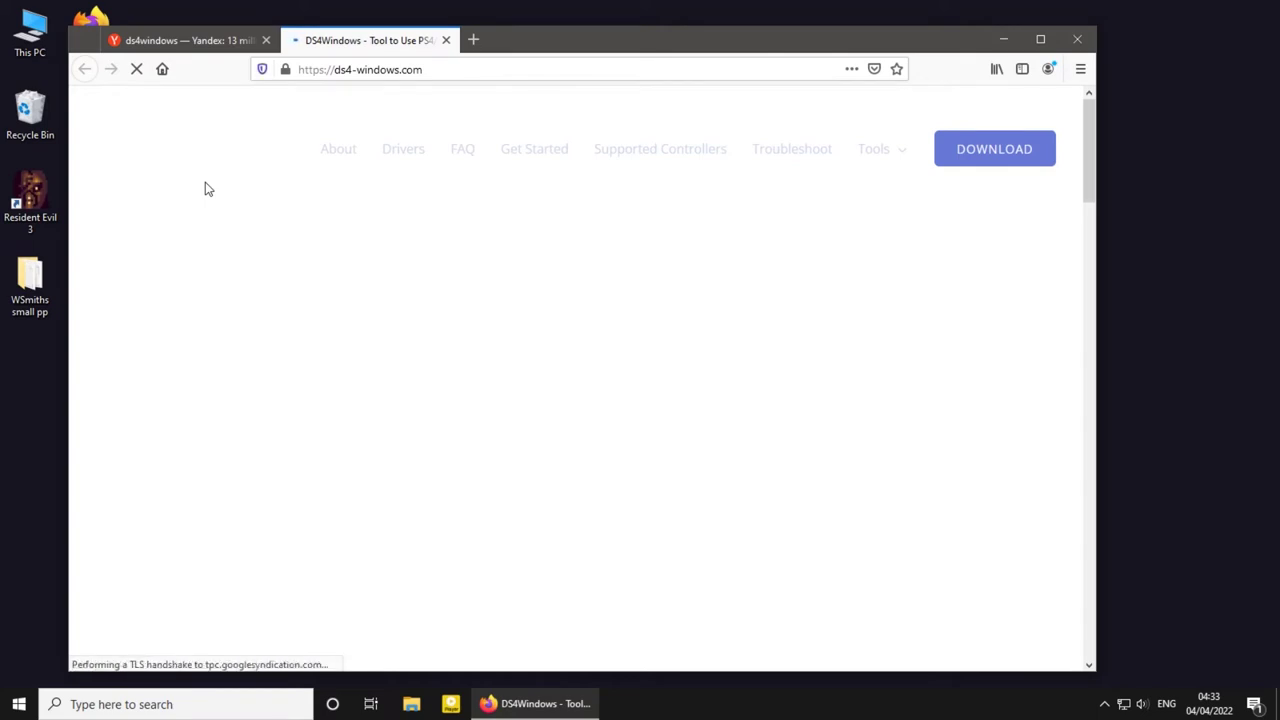
{"action": "scroll", "coordinate": [597, 368], "scroll_direction": "down", "scroll_amount": 2}
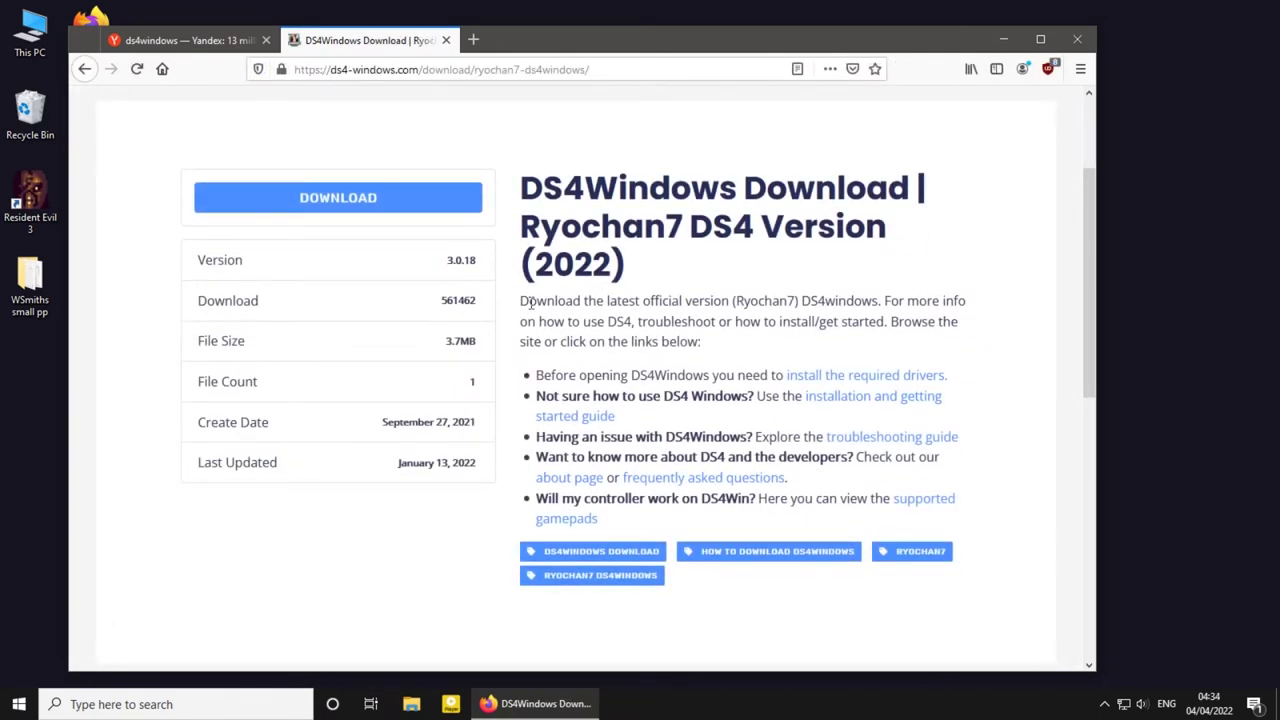
{"action": "scroll", "coordinate": [697, 296], "scroll_direction": "down", "scroll_amount": 5}
{"action": "scroll", "coordinate": [697, 296], "scroll_direction": "up", "scroll_amount": 5}
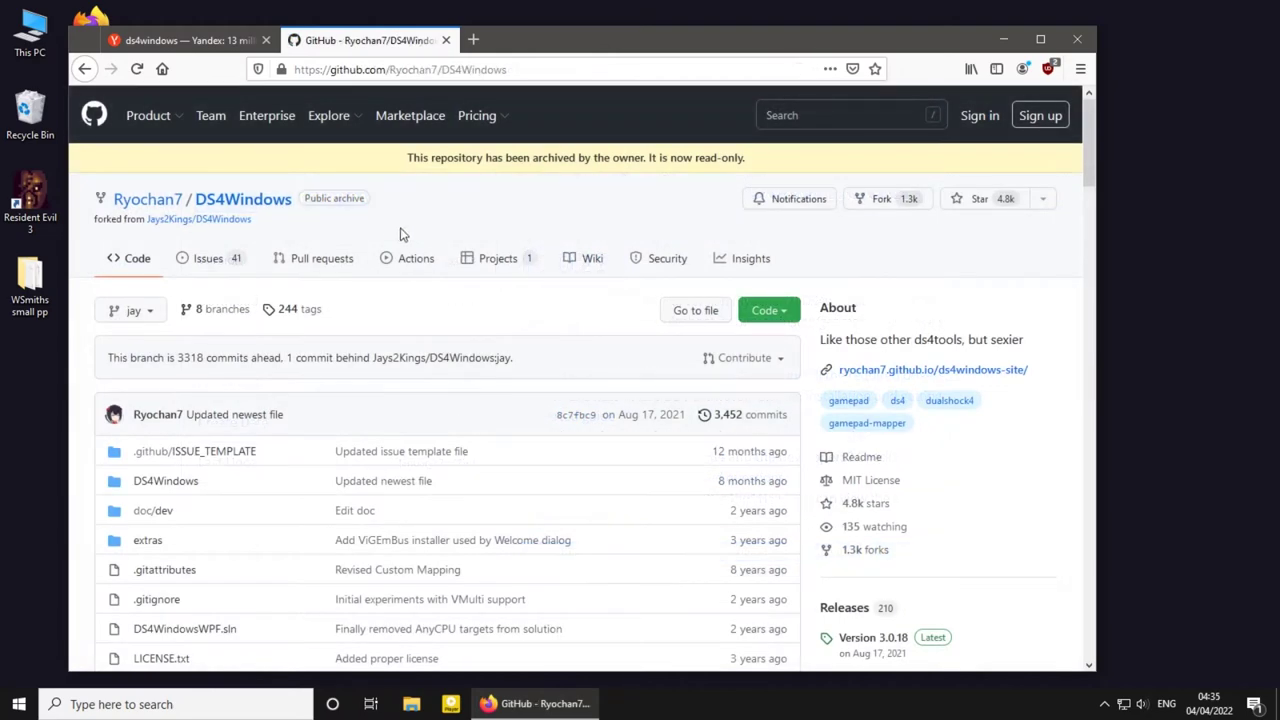
{"action": "scroll", "coordinate": [402, 234], "scroll_direction": "down", "scroll_amount": 2}
{"action": "scroll", "coordinate": [404, 234], "scroll_direction": "down", "scroll_amount": 3}
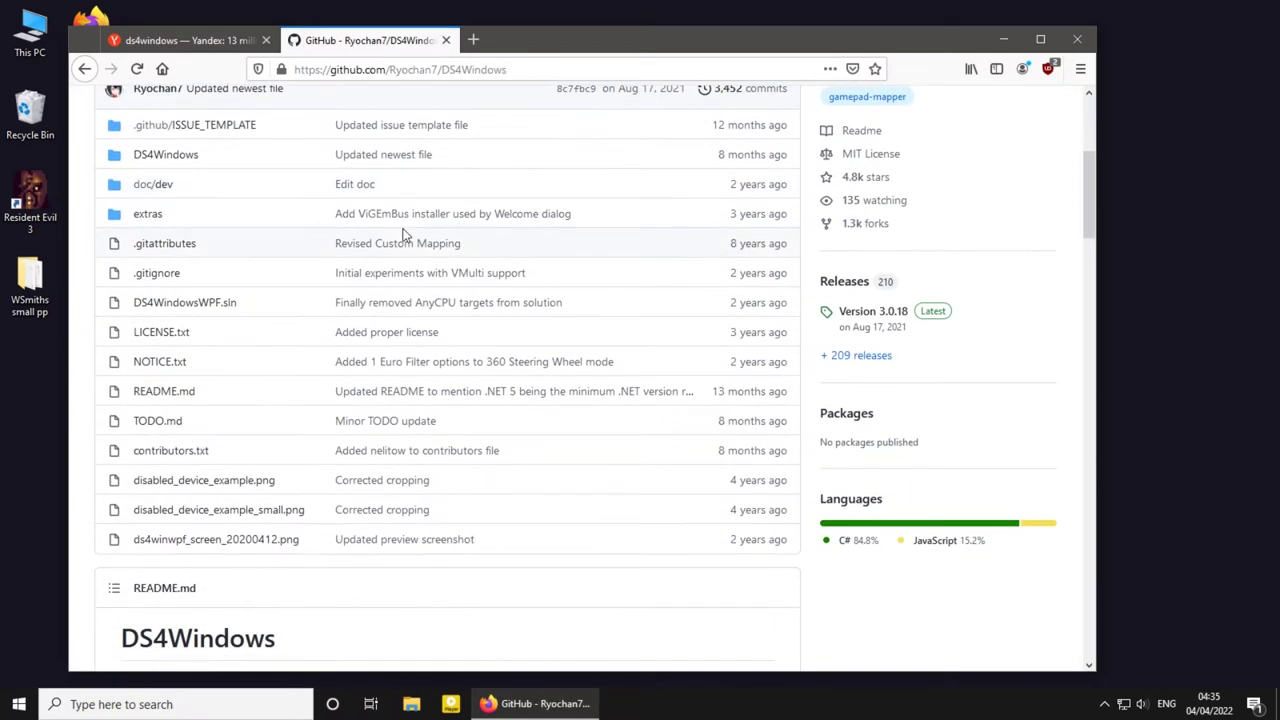
{"action": "scroll", "coordinate": [403, 234], "scroll_direction": "down", "scroll_amount": 3}
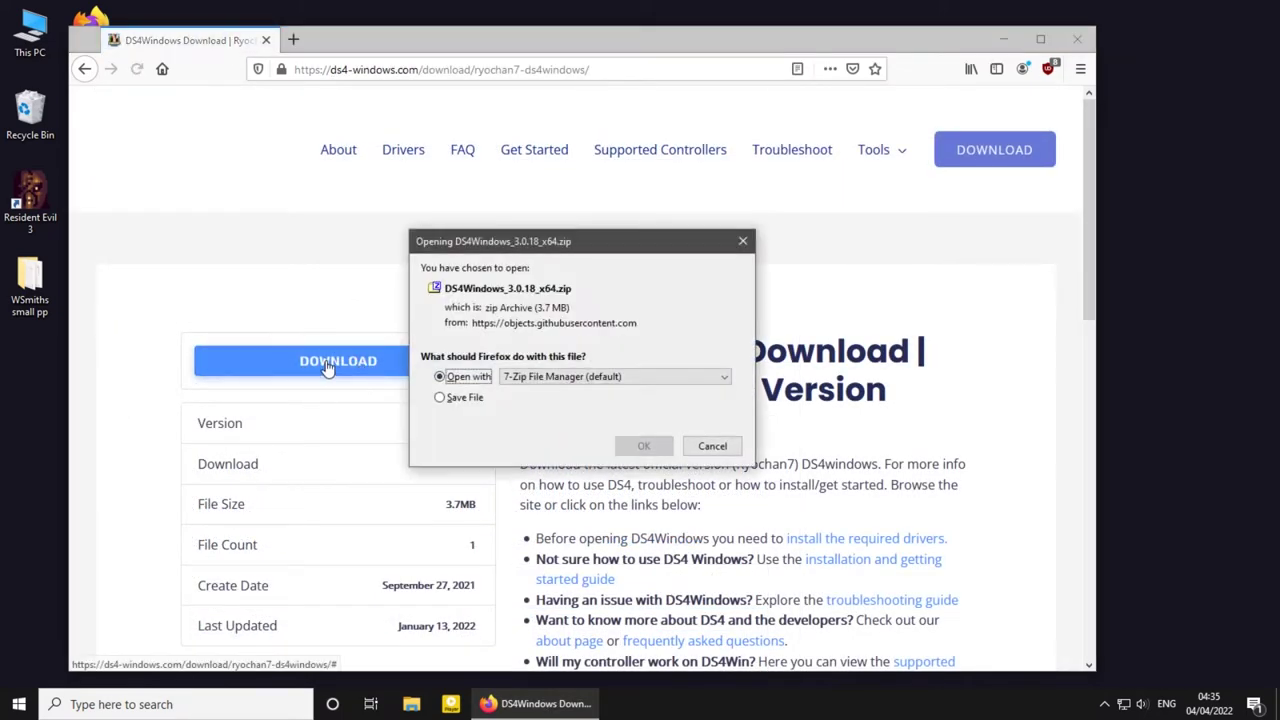
Save and extract DS4Windows_3.0.18_x64.zip into its own folder, and open the DS4Windows folder inside
{"action": "left_click", "coordinate": [439, 397]}
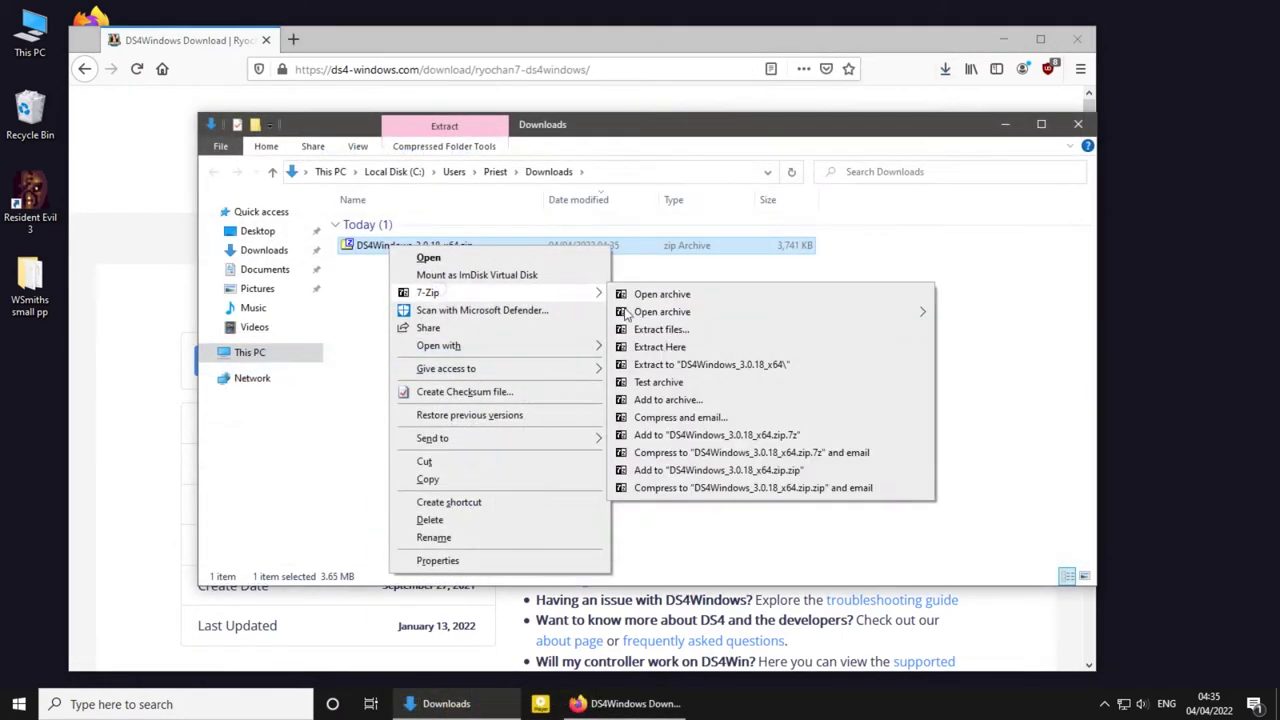
{"action": "left_click", "coordinate": [645, 364]}
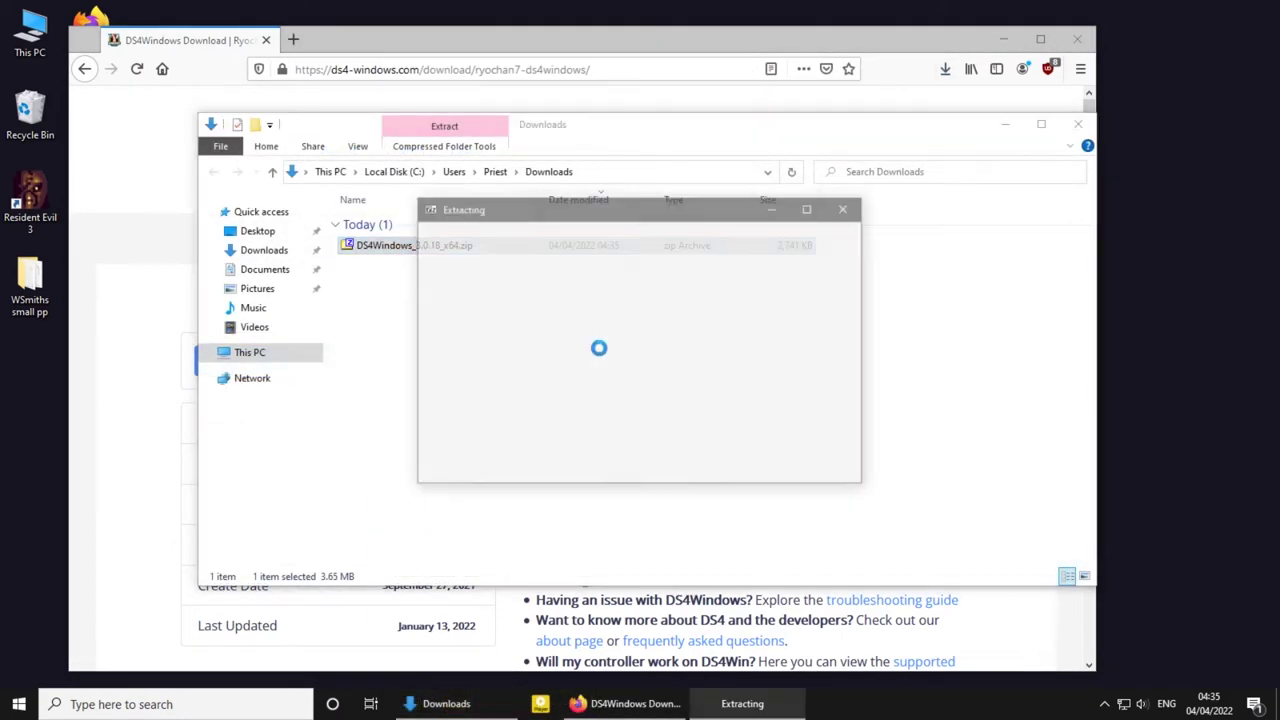
{"action": "left_click", "coordinate": [374, 268]}
{"action": "double_click", "coordinate": [374, 268]}
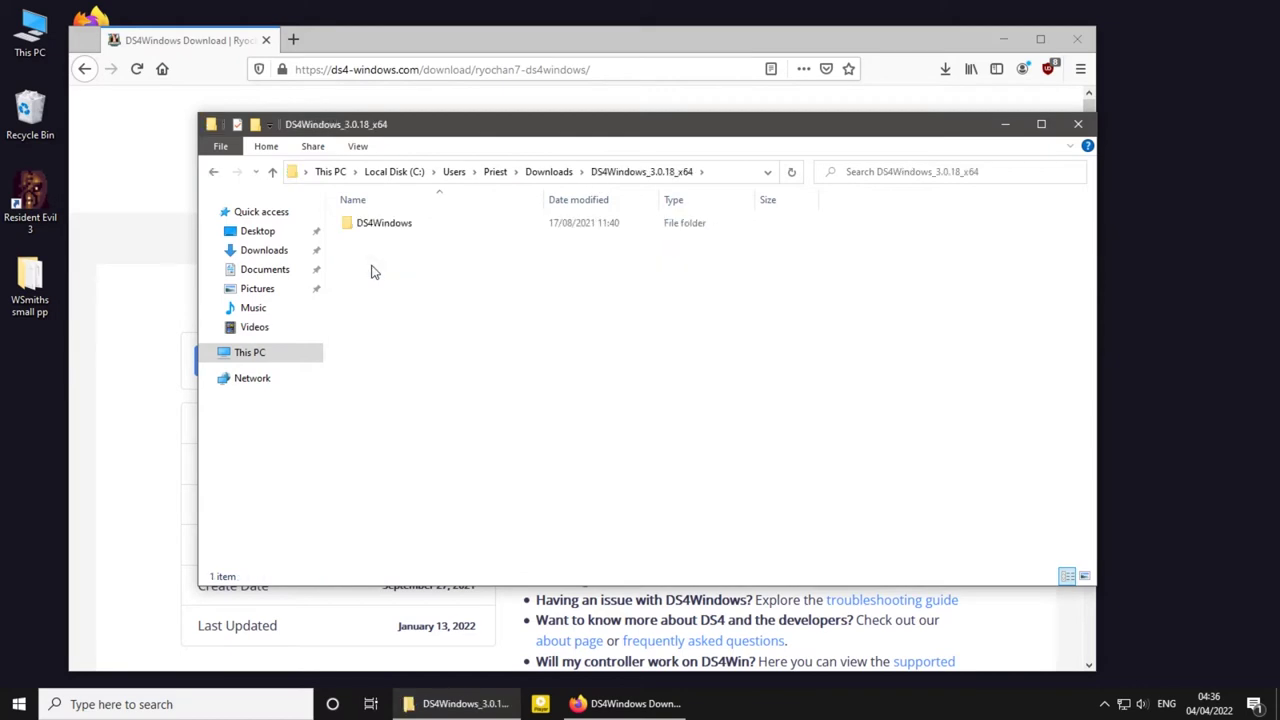
{"action": "left_click", "coordinate": [374, 224]}
{"action": "double_click", "coordinate": [374, 224]}
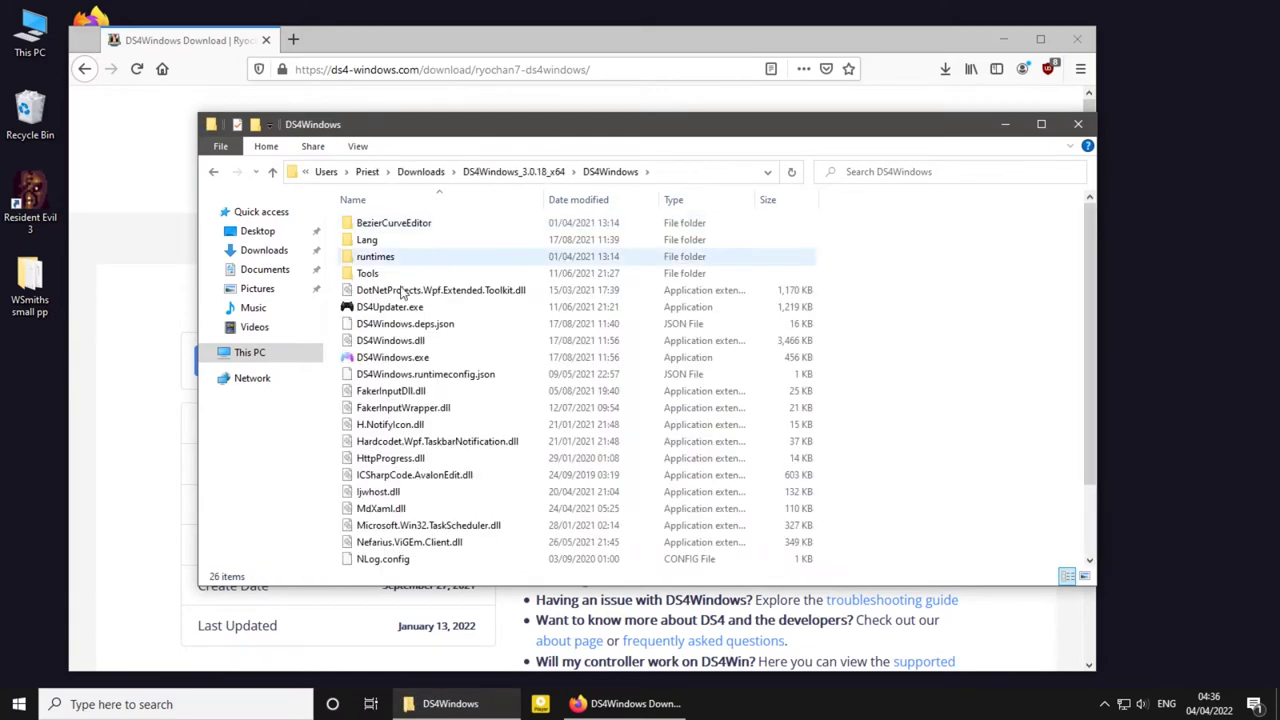
Run DS4Windows.exe from the extracted folder and agree to download the required .NET runtime
{"action": "scroll", "coordinate": [415, 335], "scroll_direction": "down", "scroll_amount": 2}
{"action": "scroll", "coordinate": [415, 335], "scroll_direction": "up", "scroll_amount": 2}
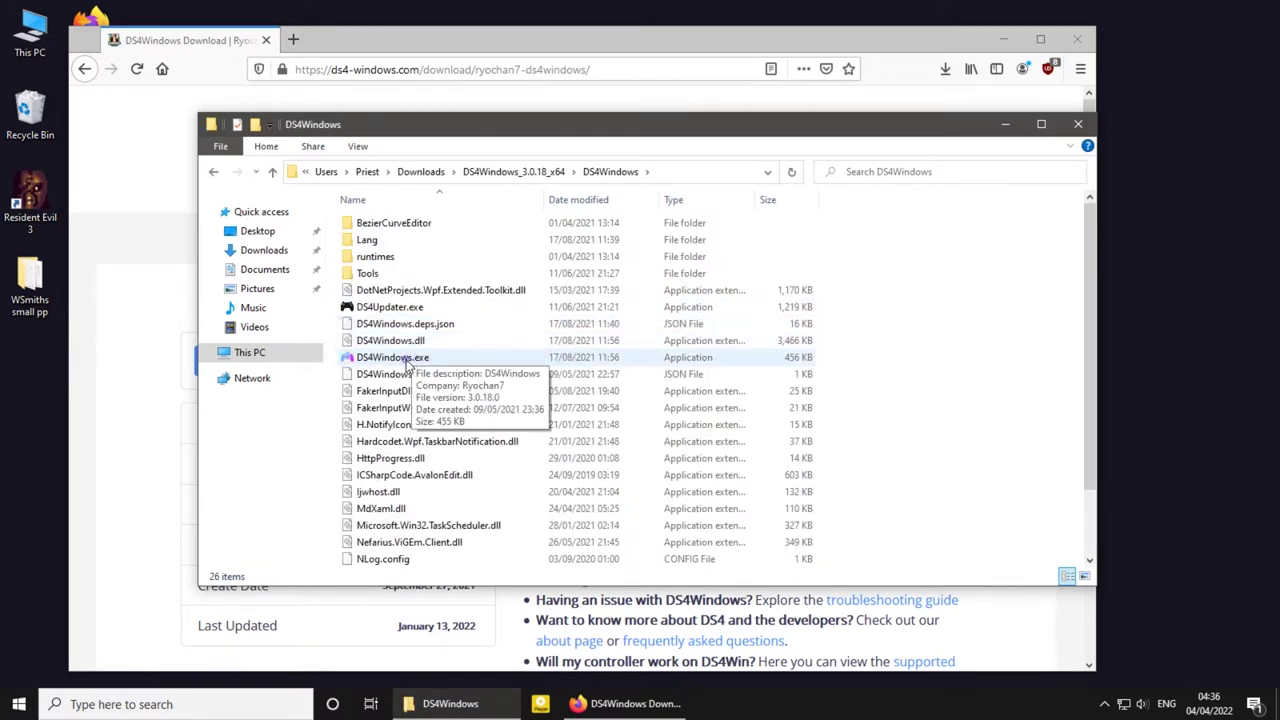
{"action": "left_click", "coordinate": [408, 358]}
{"action": "double_click", "coordinate": [407, 362]}
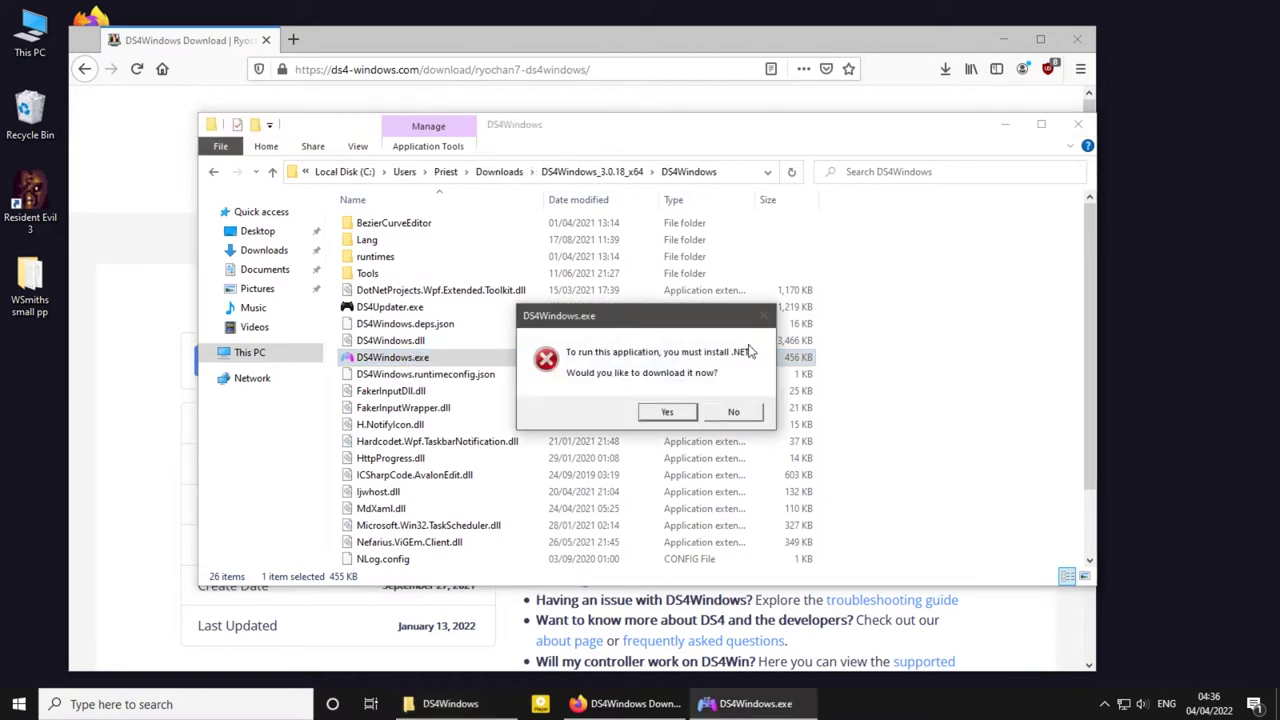
{"action": "left_click", "coordinate": [672, 413]}
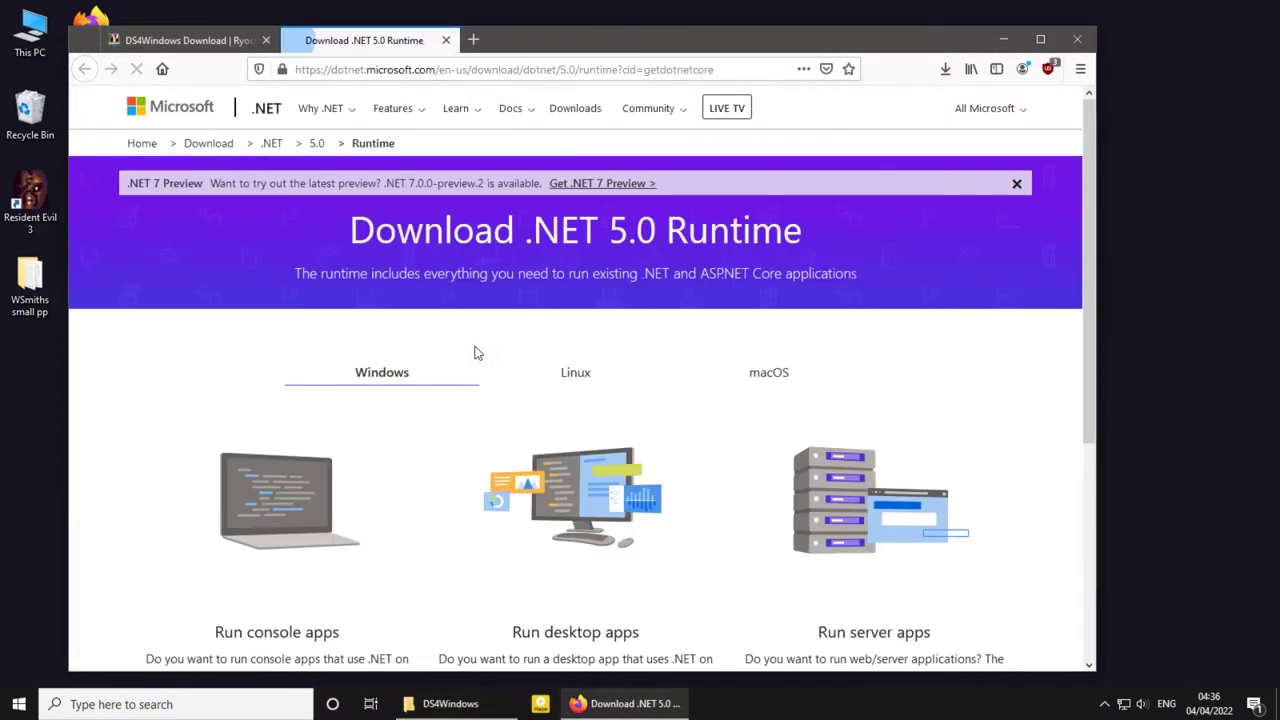
Download the x64 Windows installer of the .NET 5.0 Desktop Runtime for running desktop apps
{"action": "scroll", "coordinate": [486, 353], "scroll_direction": "down", "scroll_amount": 3}
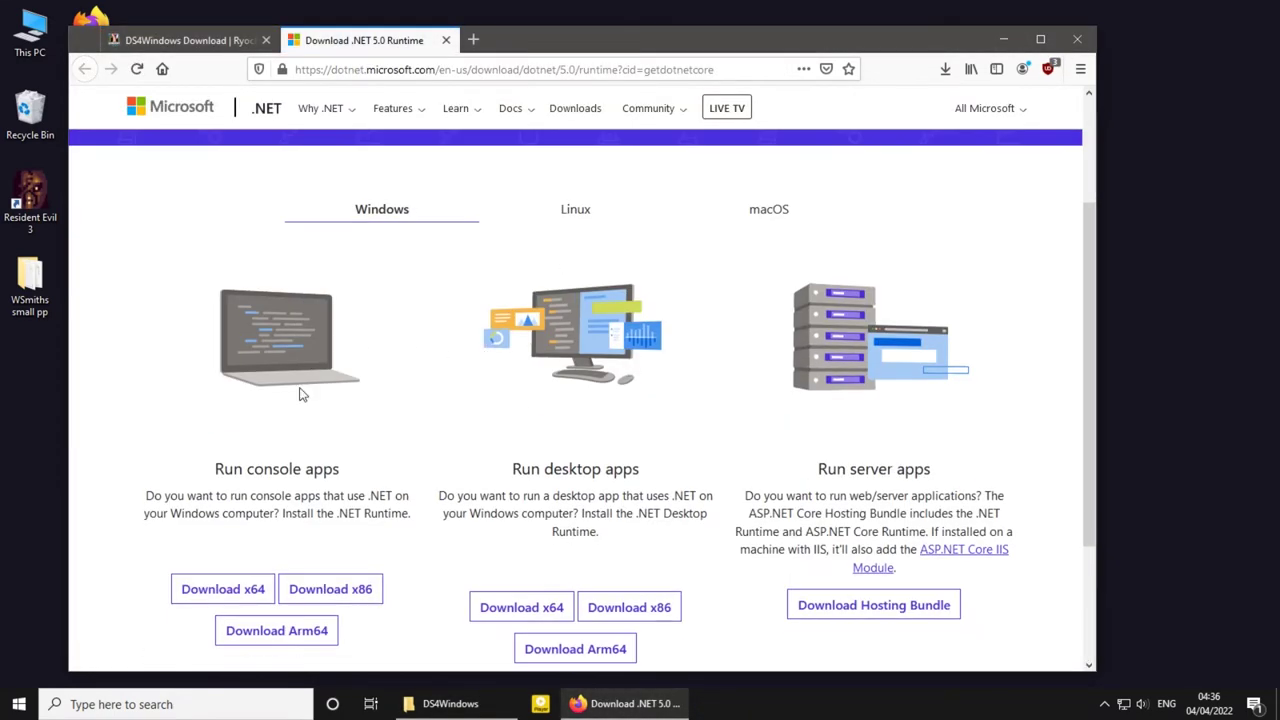
{"action": "left_click", "coordinate": [524, 604]}
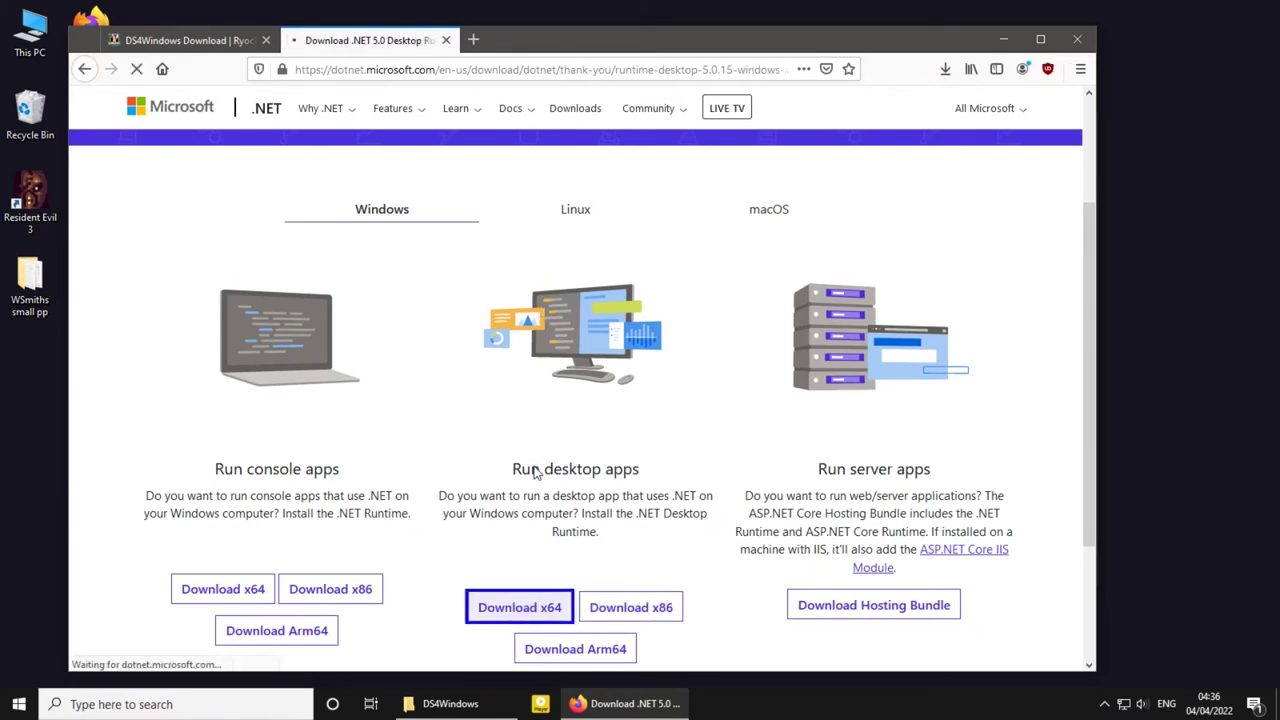
{"action": "scroll", "coordinate": [518, 470], "scroll_direction": "down", "scroll_amount": 3}
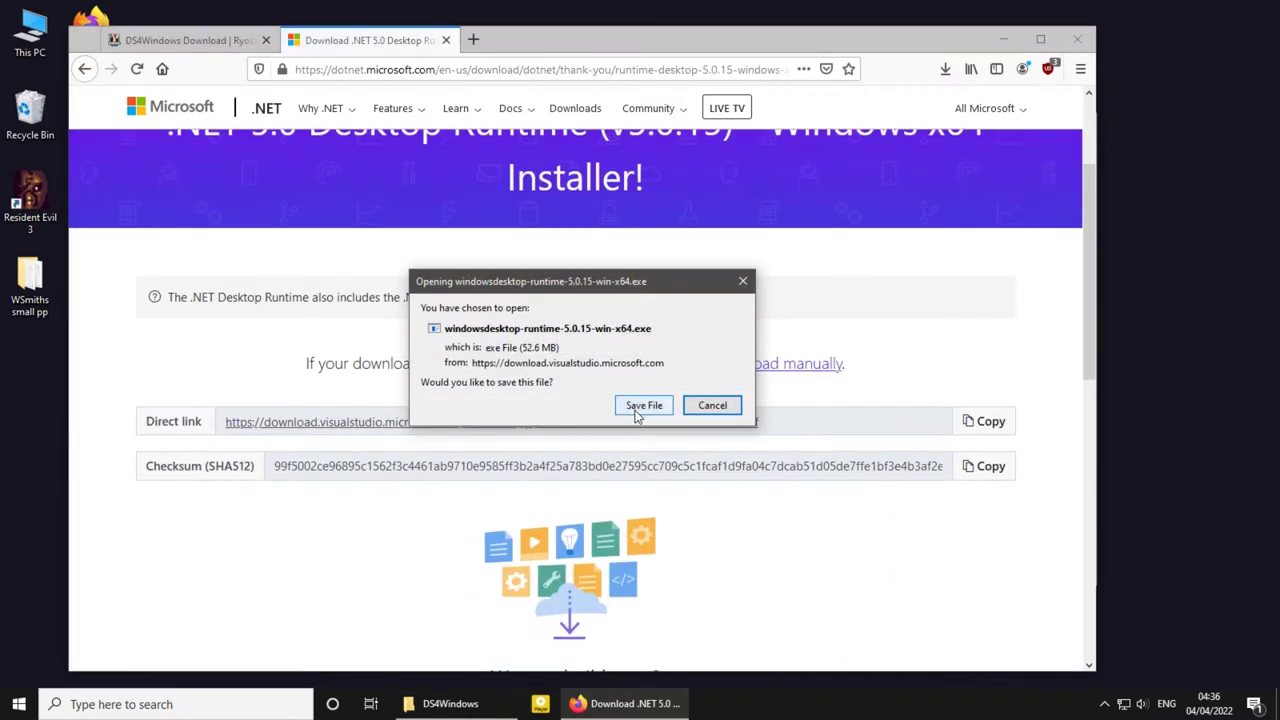
{"action": "left_click", "coordinate": [640, 410]}
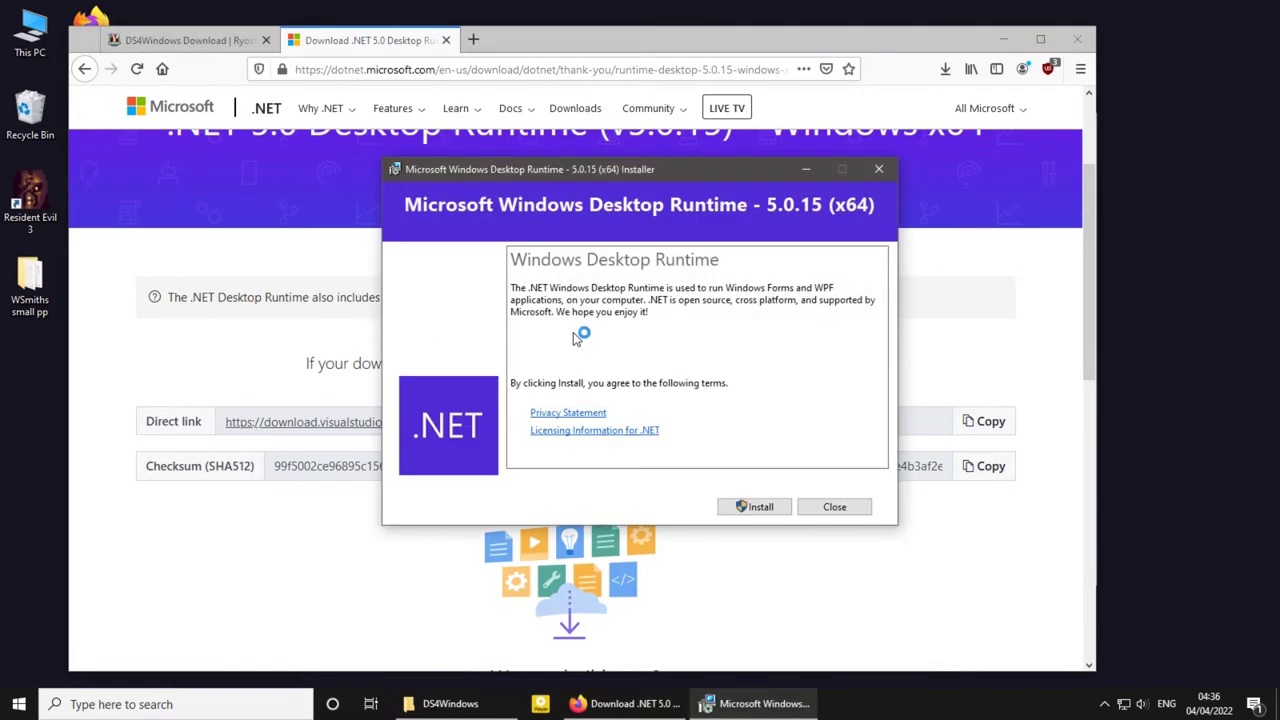
Install Microsoft Windows Desktop Runtime 5.0.15 (x64), allowing it to make changes to the device
{"action": "left_click", "coordinate": [1080, 41]}
{"action": "left_click", "coordinate": [754, 513]}
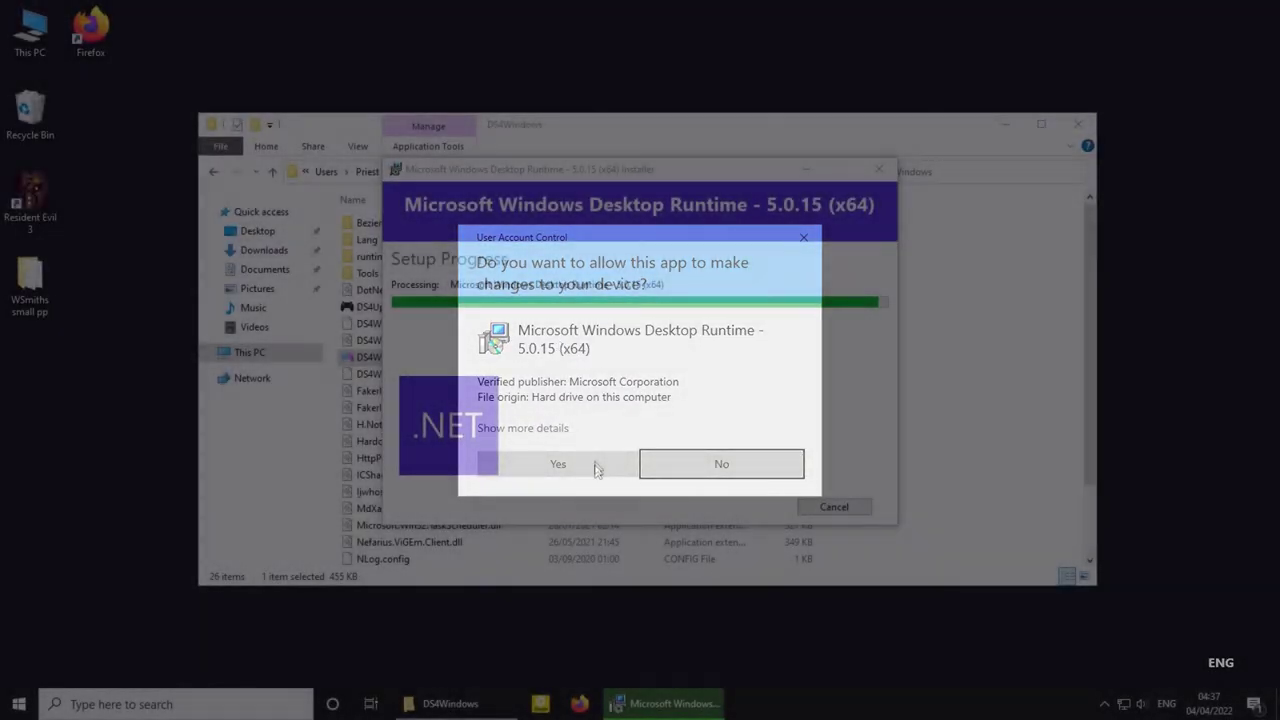
{"action": "left_click", "coordinate": [594, 465]}
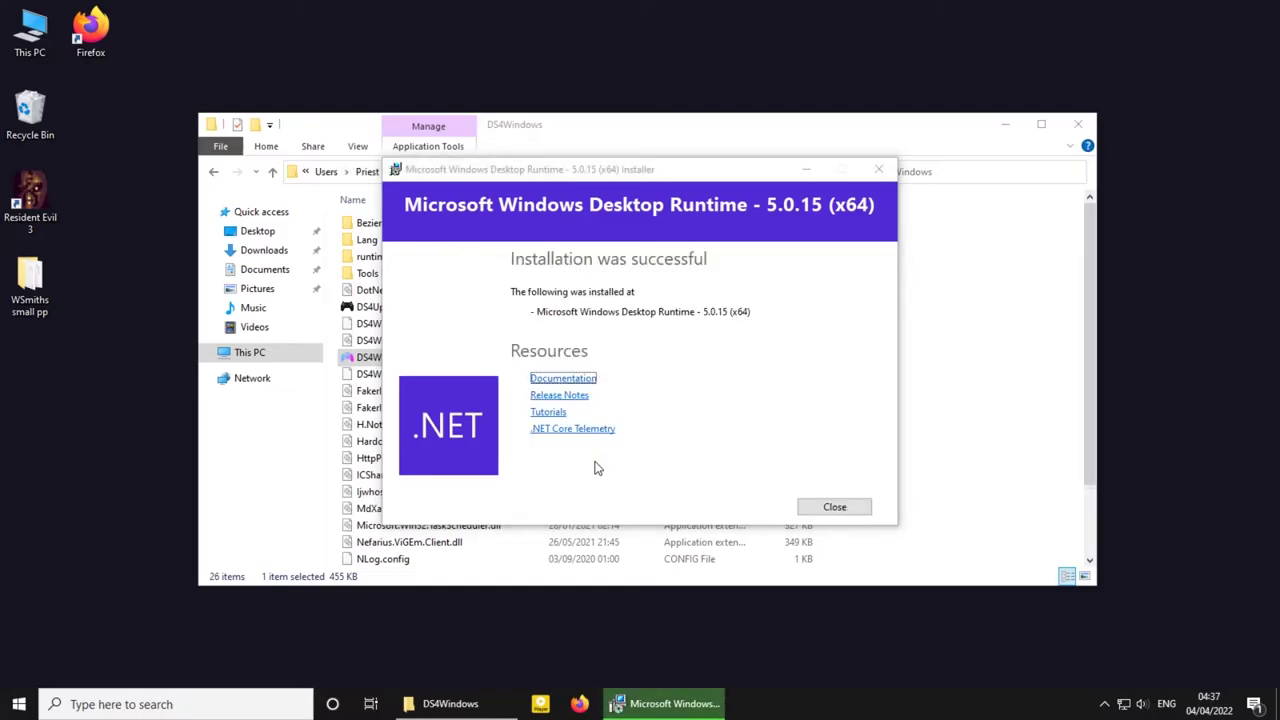
{"action": "left_click", "coordinate": [845, 507]}
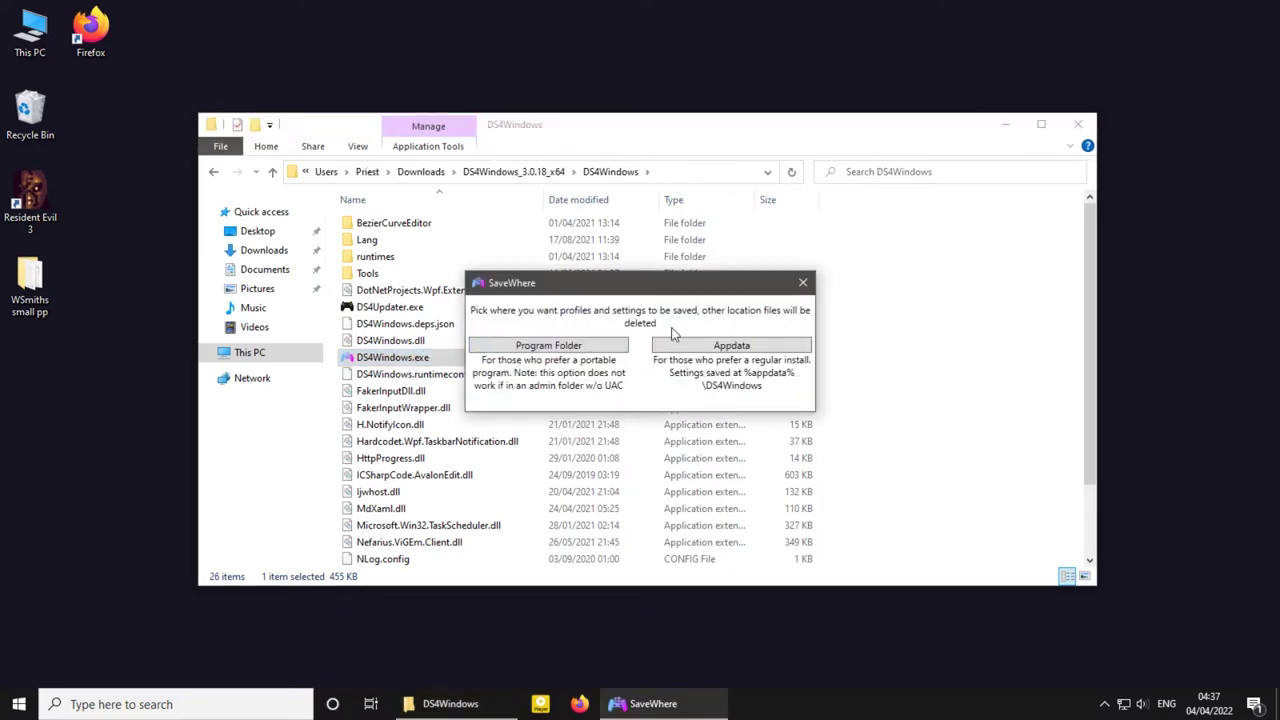
Store the DS4Windows profiles and settings in the program folder and install the ViGEmBus driver, accepting its licence terms
{"action": "left_click", "coordinate": [522, 347]}
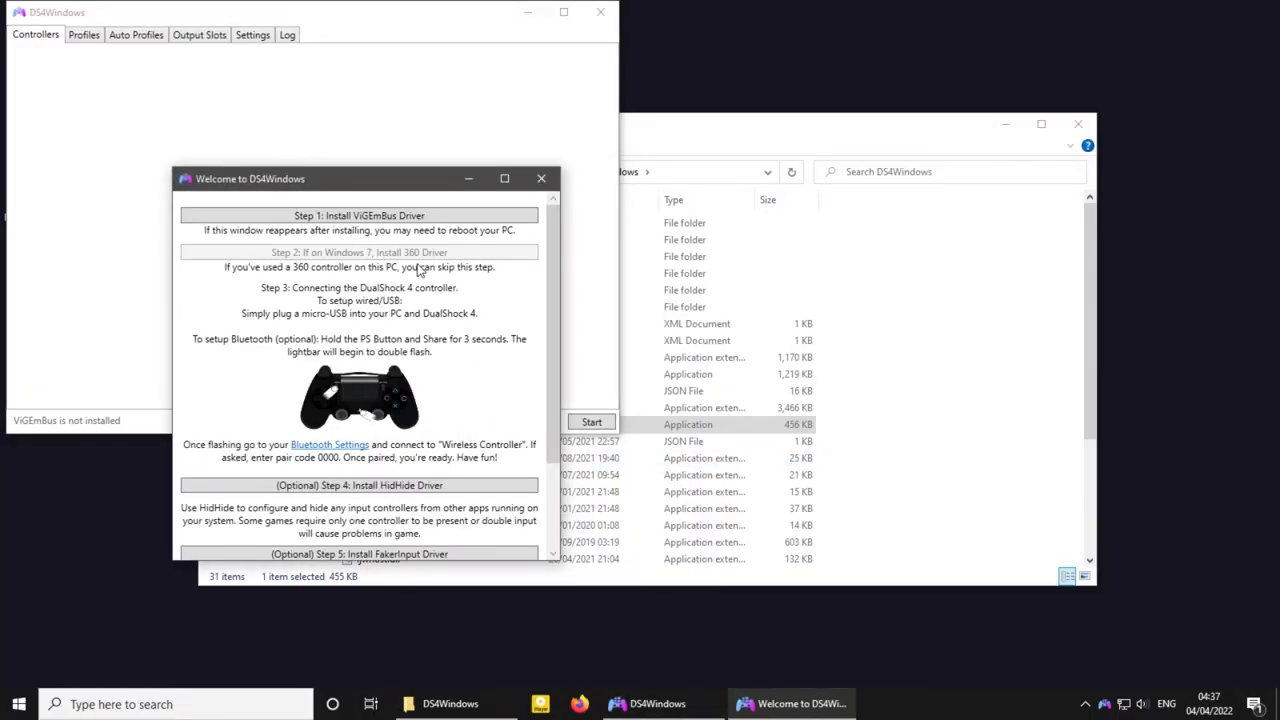
{"action": "left_click", "coordinate": [308, 218]}
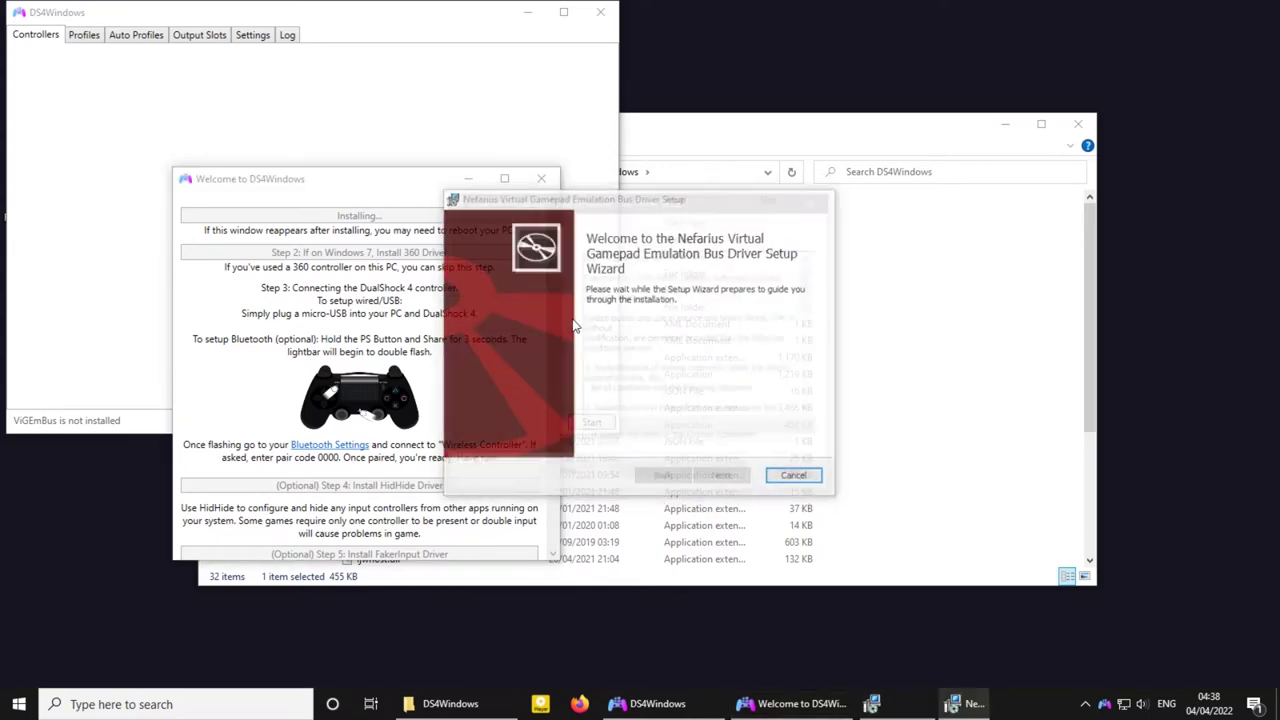
{"action": "left_click", "coordinate": [710, 476]}
{"action": "left_click", "coordinate": [640, 438]}
{"action": "left_click", "coordinate": [712, 478]}
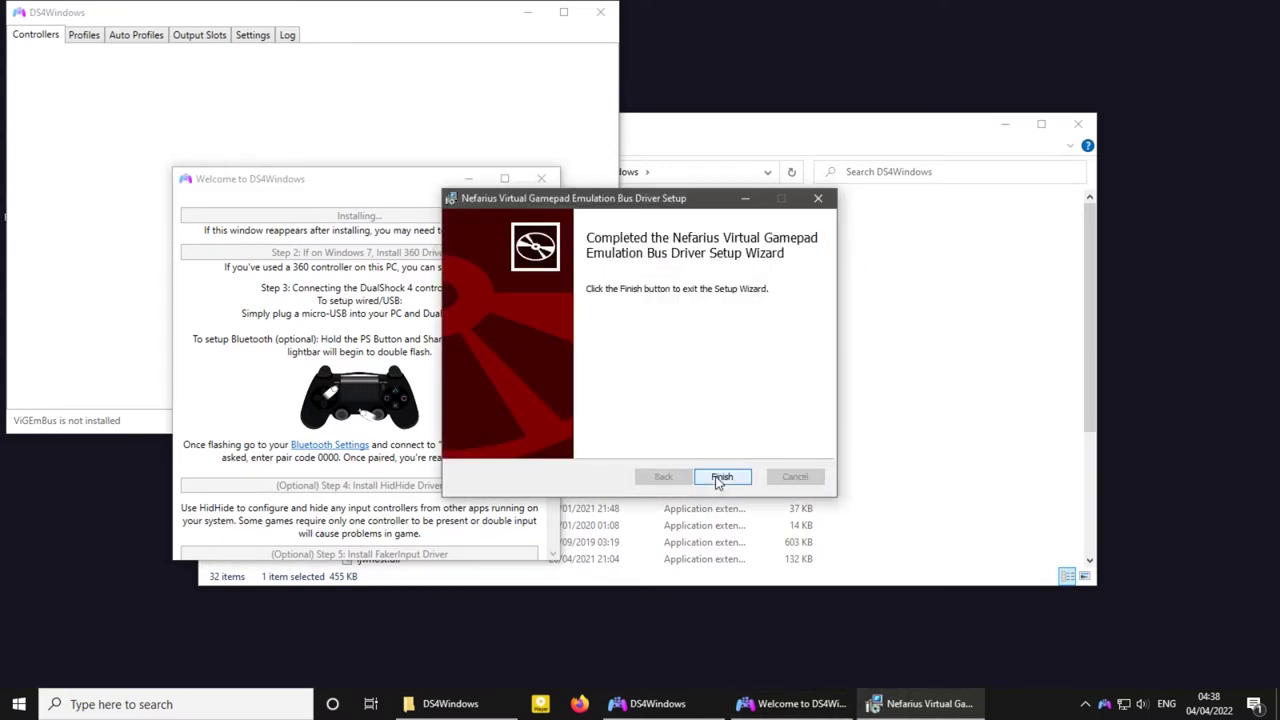
Exit the completed ViGEmBus driver setup and review the other setup stages in the welcome guide
{"action": "left_click", "coordinate": [712, 477]}
{"action": "scroll", "coordinate": [502, 415], "scroll_direction": "down", "scroll_amount": 1}
{"action": "scroll", "coordinate": [545, 375], "scroll_direction": "up", "scroll_amount": 1}
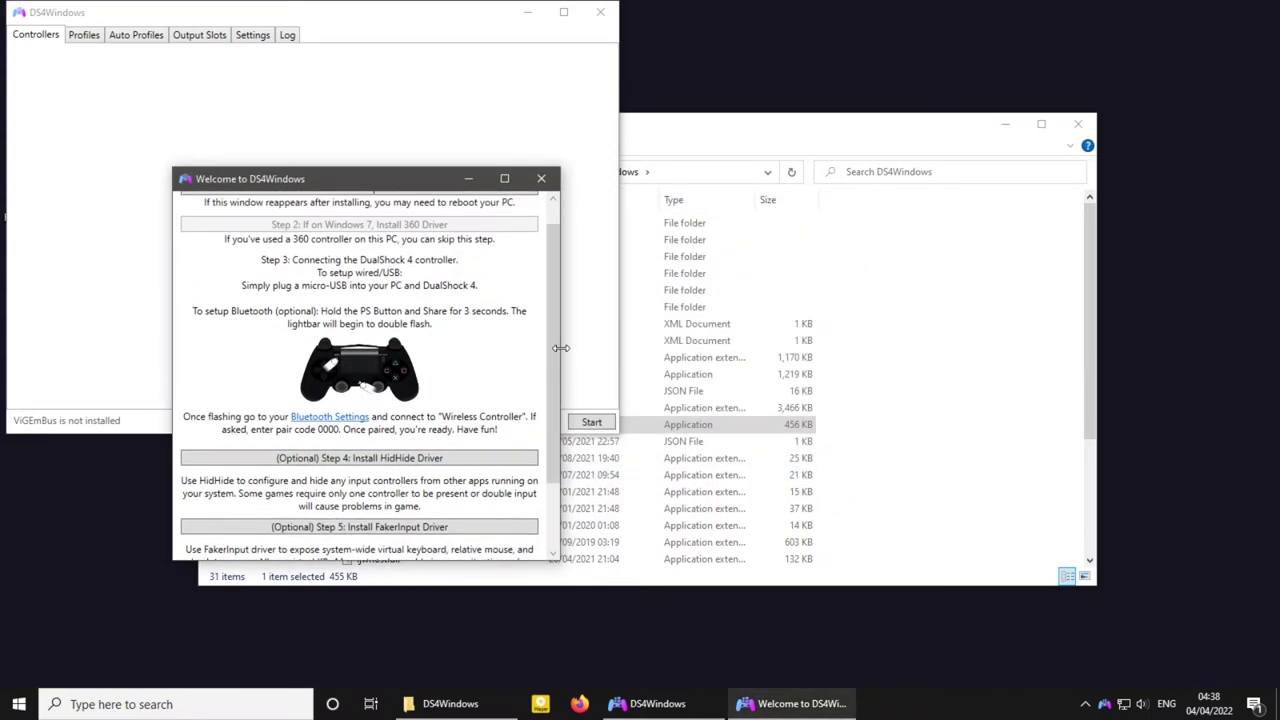
{"action": "scroll", "coordinate": [434, 290], "scroll_direction": "up", "scroll_amount": 1}
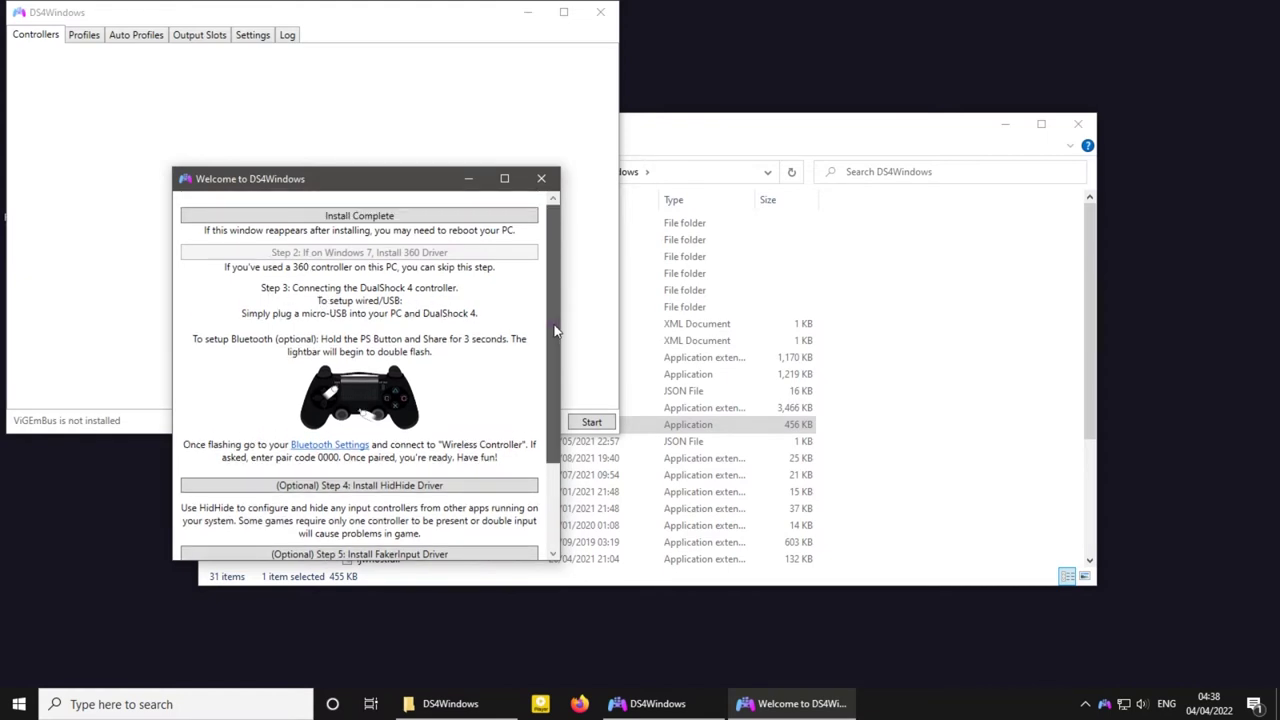
Install the optional HidHide driver from the welcome guide, accepting its licence agreement
{"action": "left_click_drag", "start_coordinate": [557, 331], "coordinate": [562, 405]}
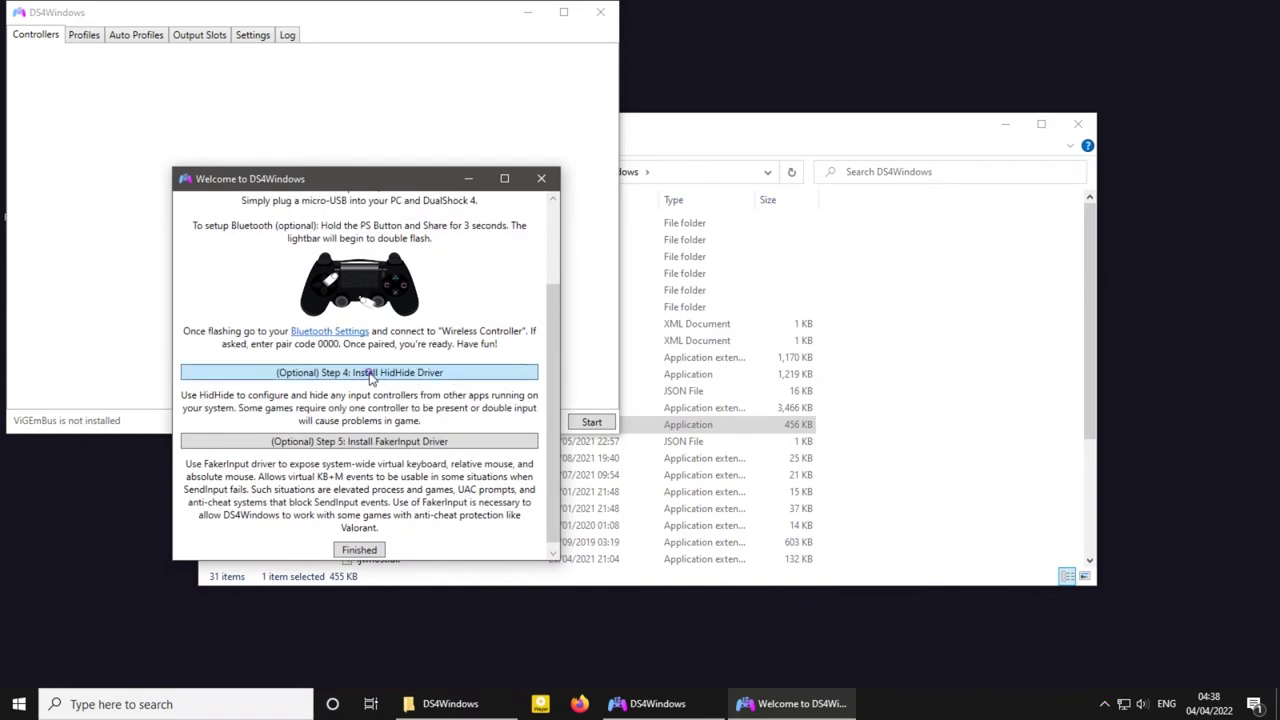
{"action": "left_click", "coordinate": [371, 373]}
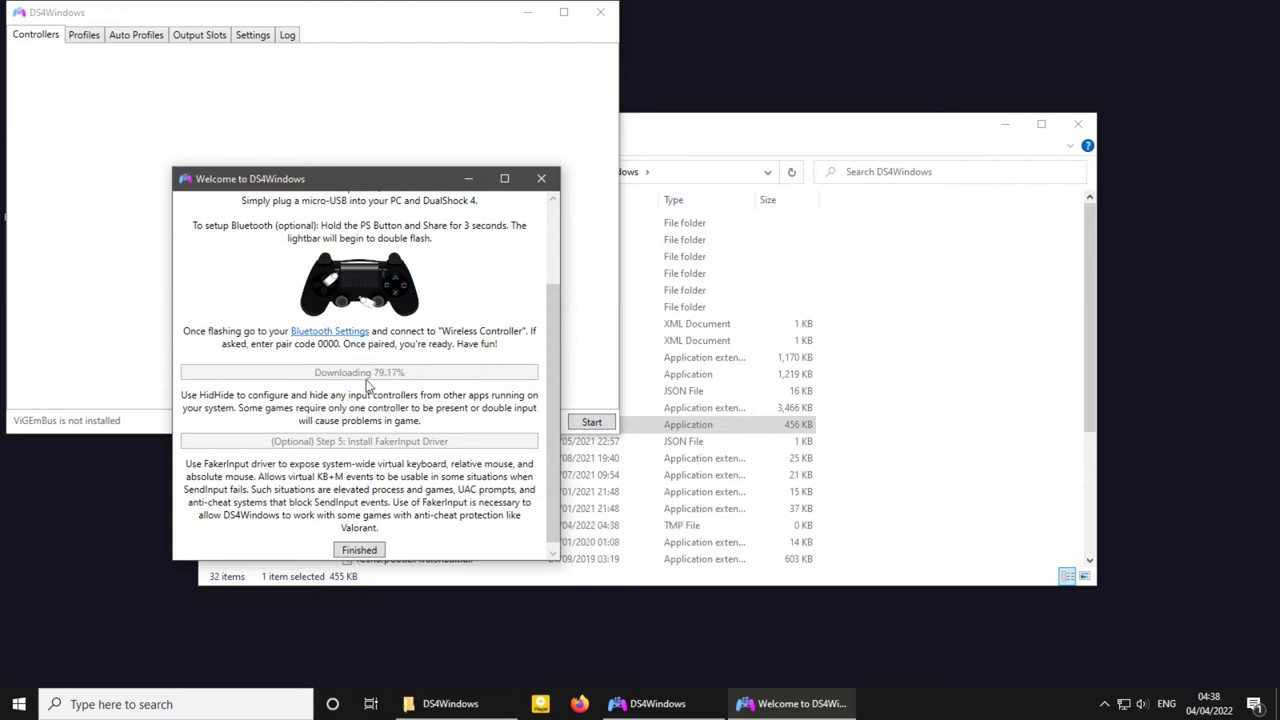
{"action": "left_click", "coordinate": [734, 481]}
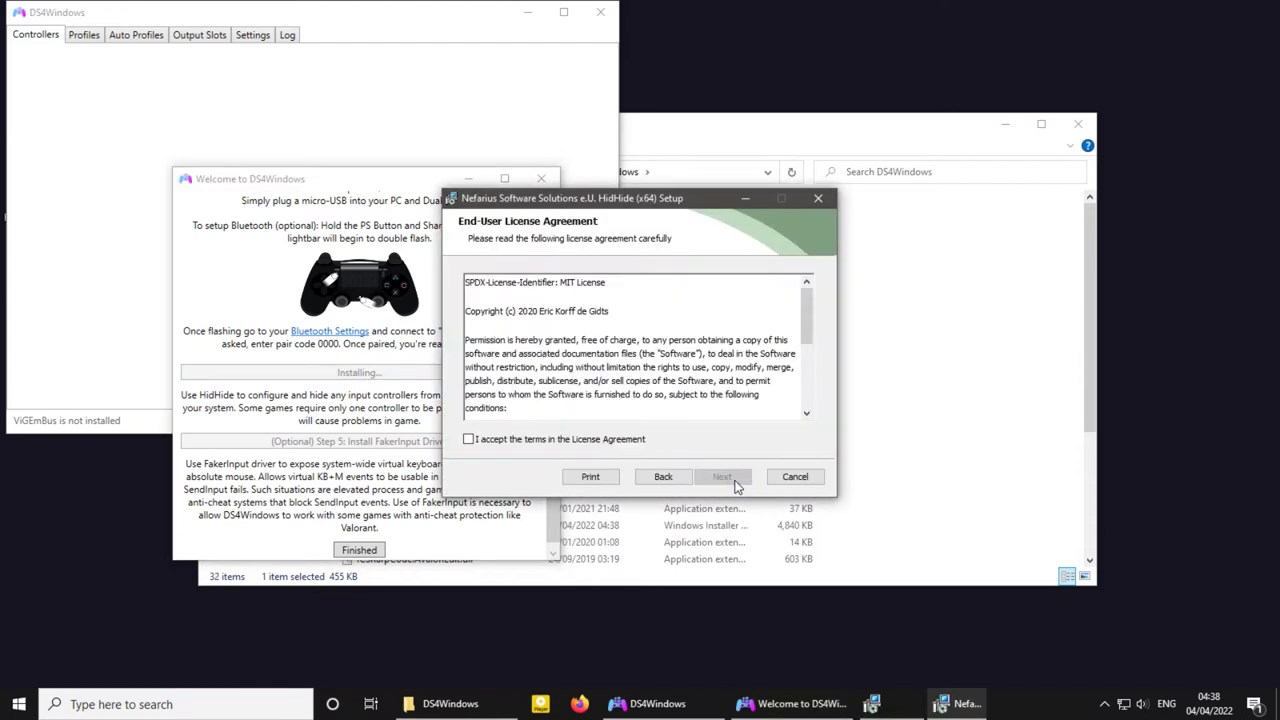
{"action": "left_click", "coordinate": [670, 448]}
{"action": "left_click", "coordinate": [732, 481]}
{"action": "left_click", "coordinate": [734, 478]}
{"action": "left_click", "coordinate": [733, 478]}
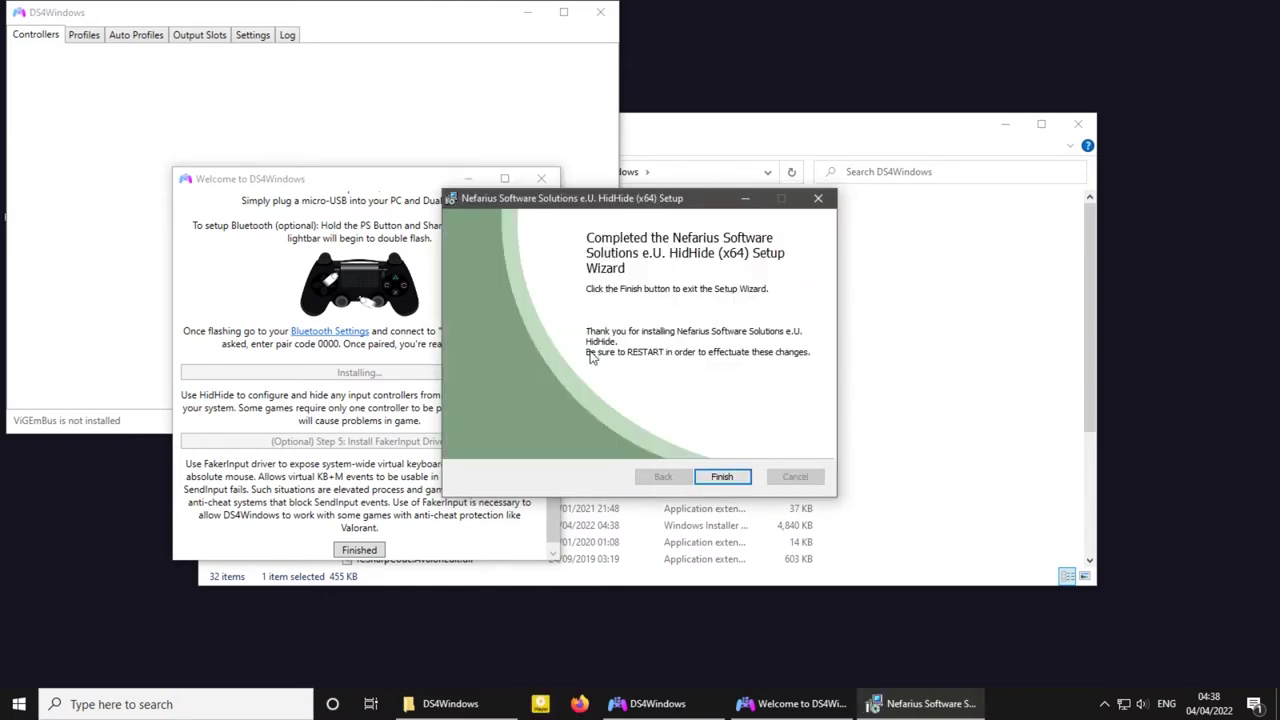
{"action": "left_click", "coordinate": [722, 477]}
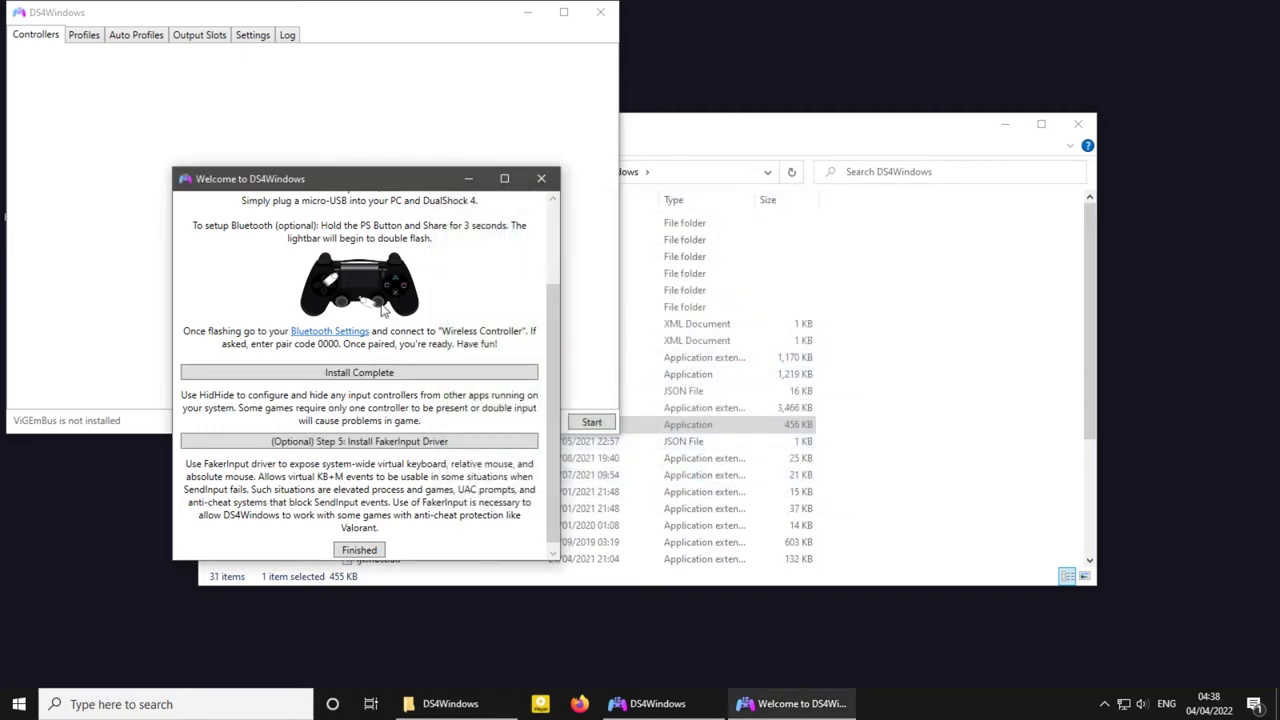
Finish the DS4Windows welcome guide and restart the computer
{"action": "left_click", "coordinate": [360, 551]}
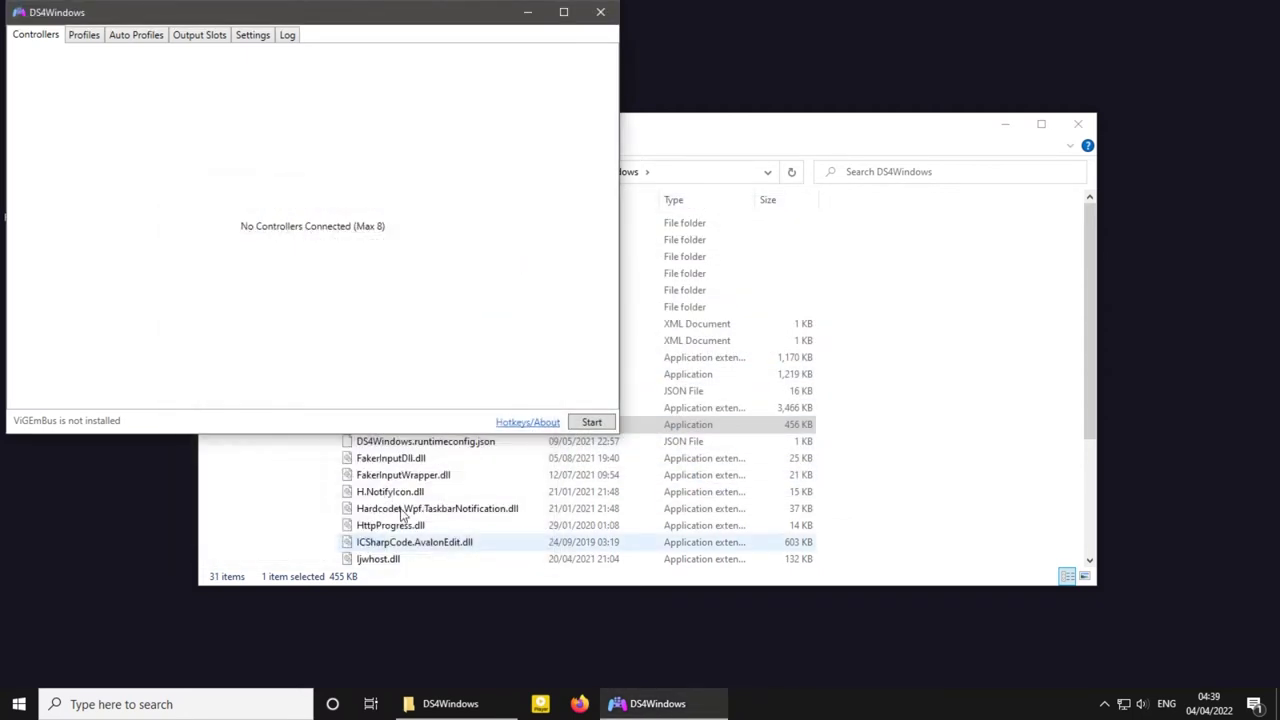
{"action": "left_click", "coordinate": [28, 703]}
{"action": "left_click", "coordinate": [20, 666]}
{"action": "left_click", "coordinate": [50, 626]}
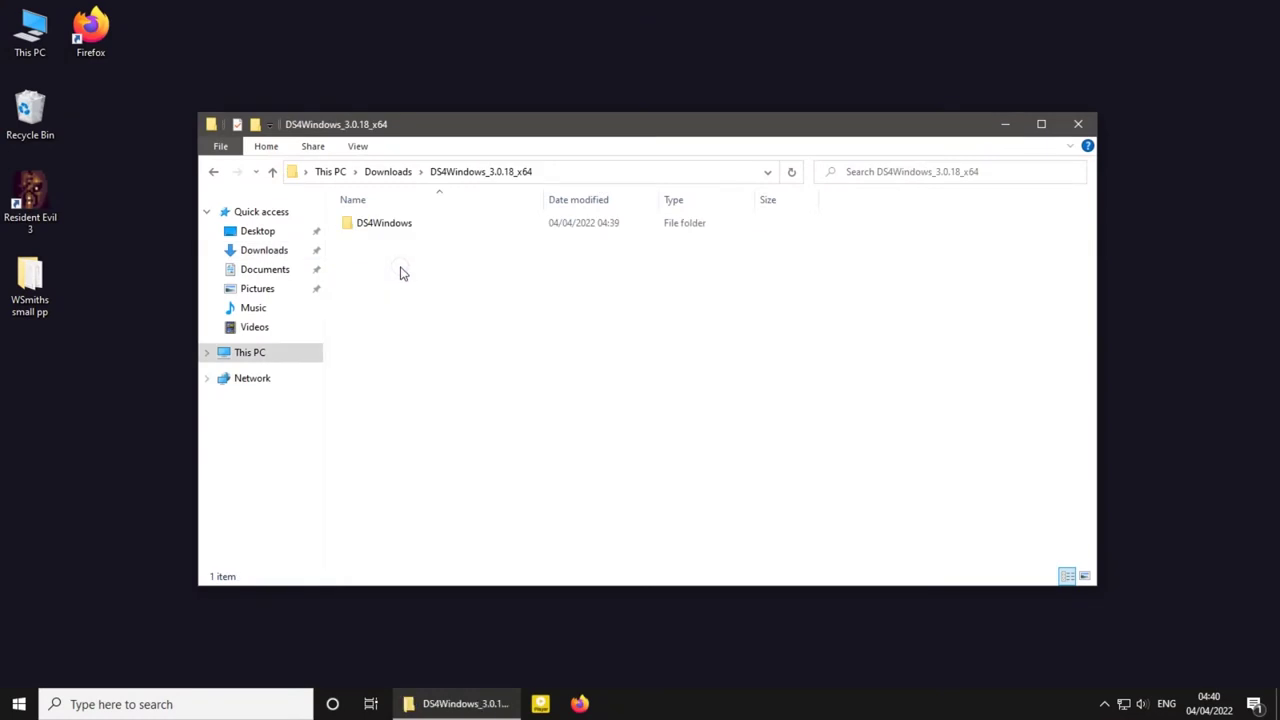
Launch DS4Windows.exe from the extracted DS4Windows folder and move its window away from the screen corner
{"action": "double_click", "coordinate": [400, 226]}
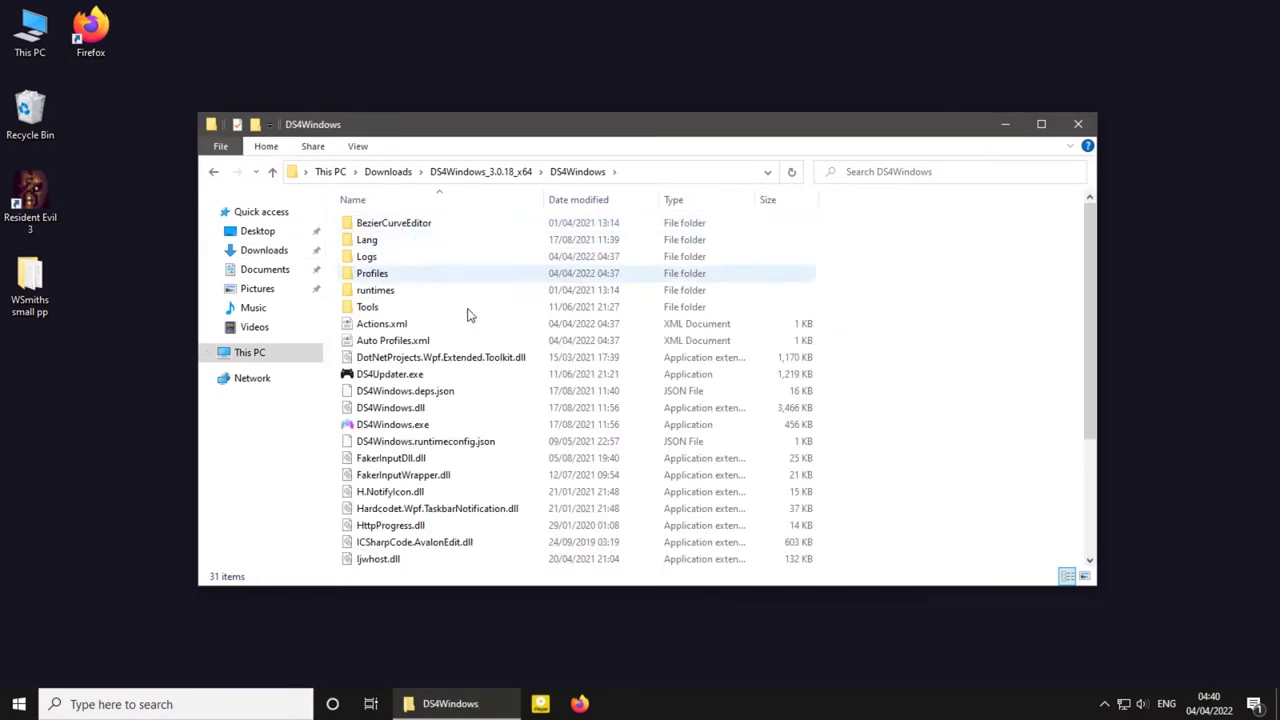
{"action": "double_click", "coordinate": [397, 425]}
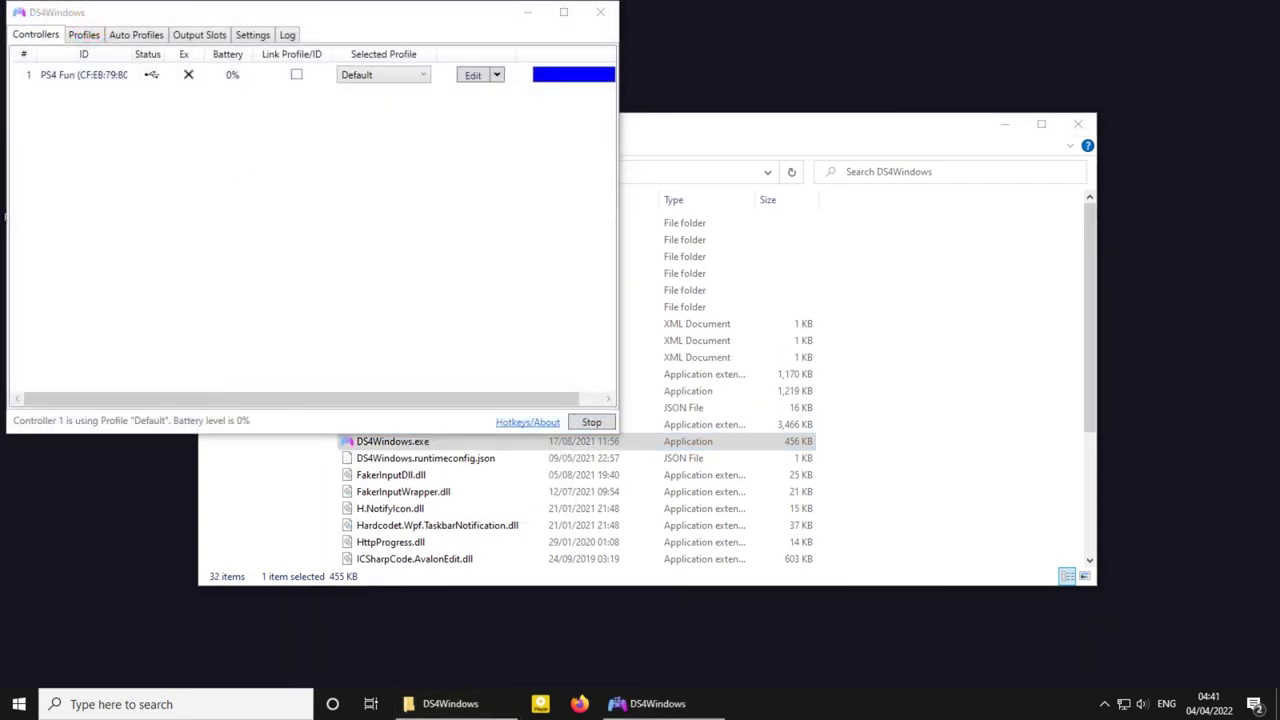
{"action": "left_click_drag", "start_coordinate": [306, 18], "coordinate": [475, 103]}
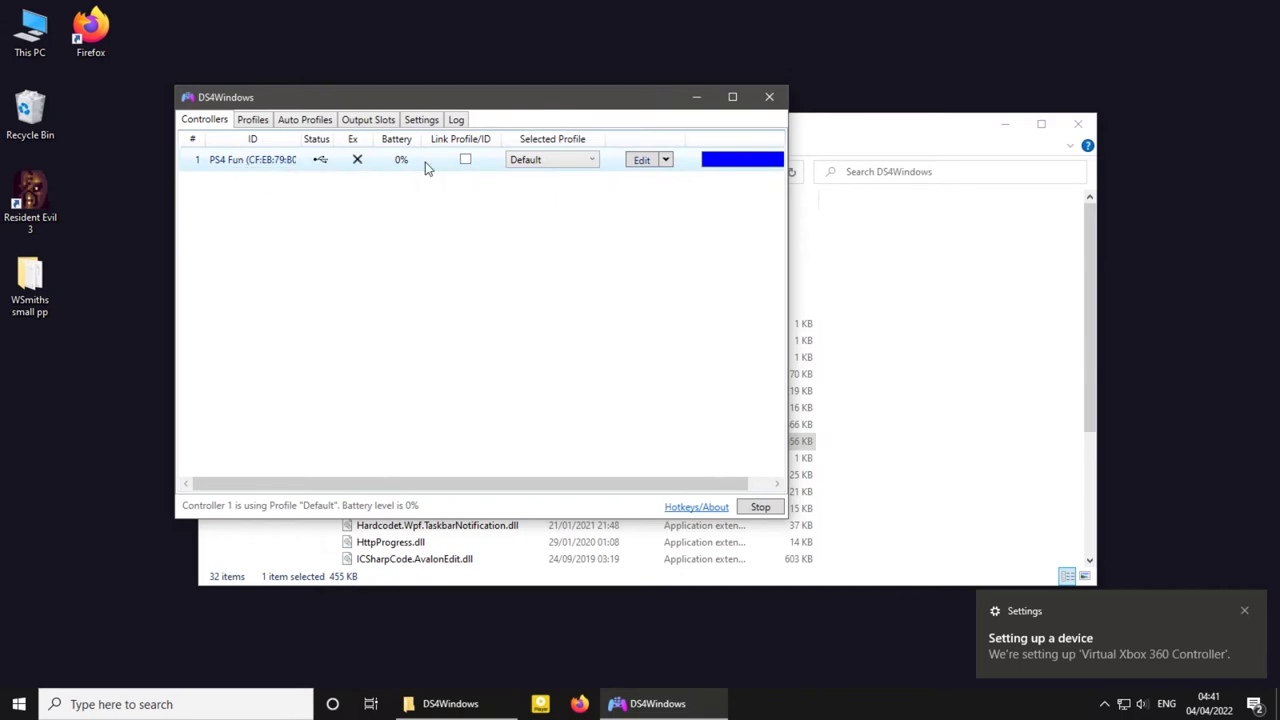
Open the connected PS4 controller's Default profile for editing
{"action": "left_click", "coordinate": [665, 161]}
{"action": "left_click", "coordinate": [648, 175]}
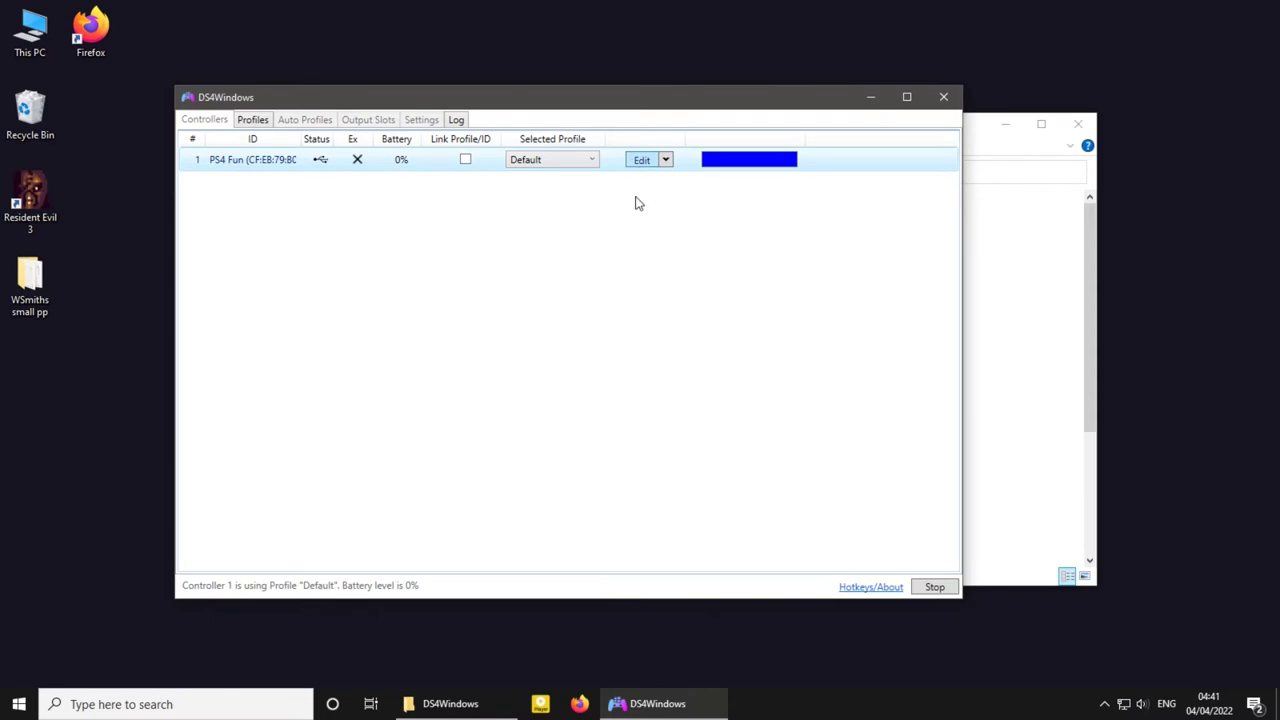
{"action": "left_click", "coordinate": [630, 158]}
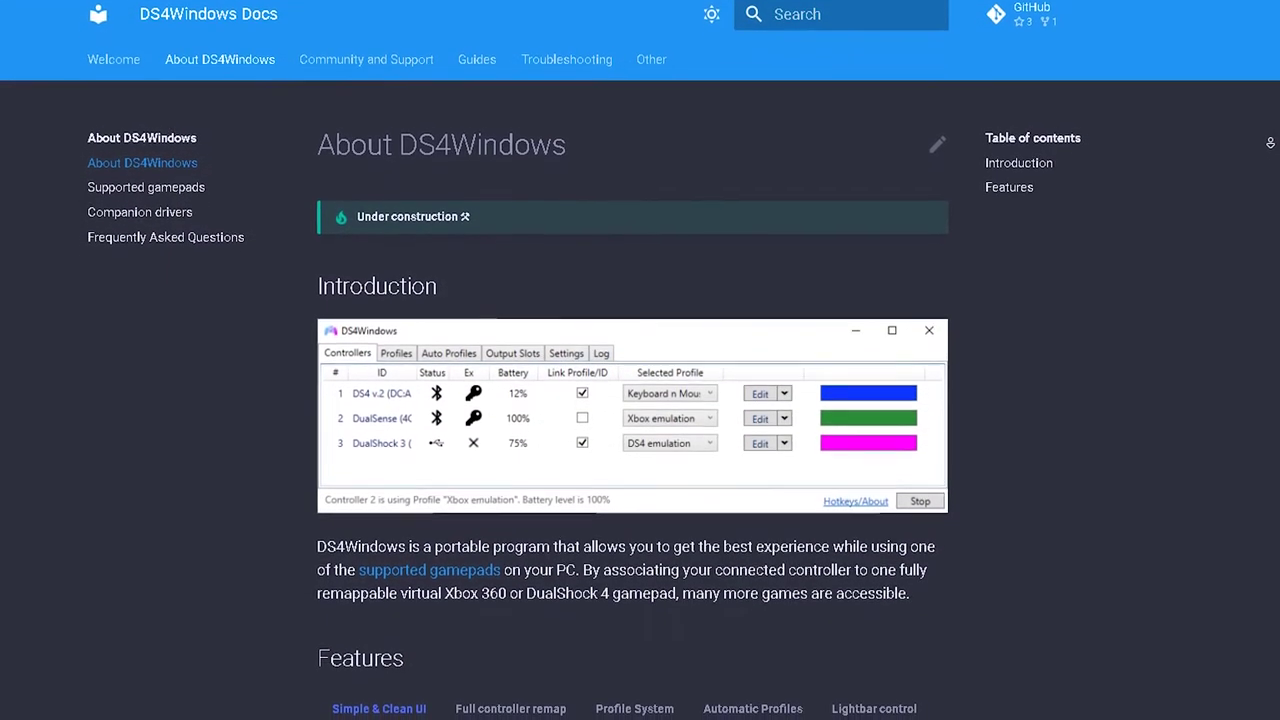
Read the introduction and features on the About DS4Windows documentation page
{"action": "scroll", "coordinate": [640, 400], "scroll_direction": "down", "scroll_amount": 1}
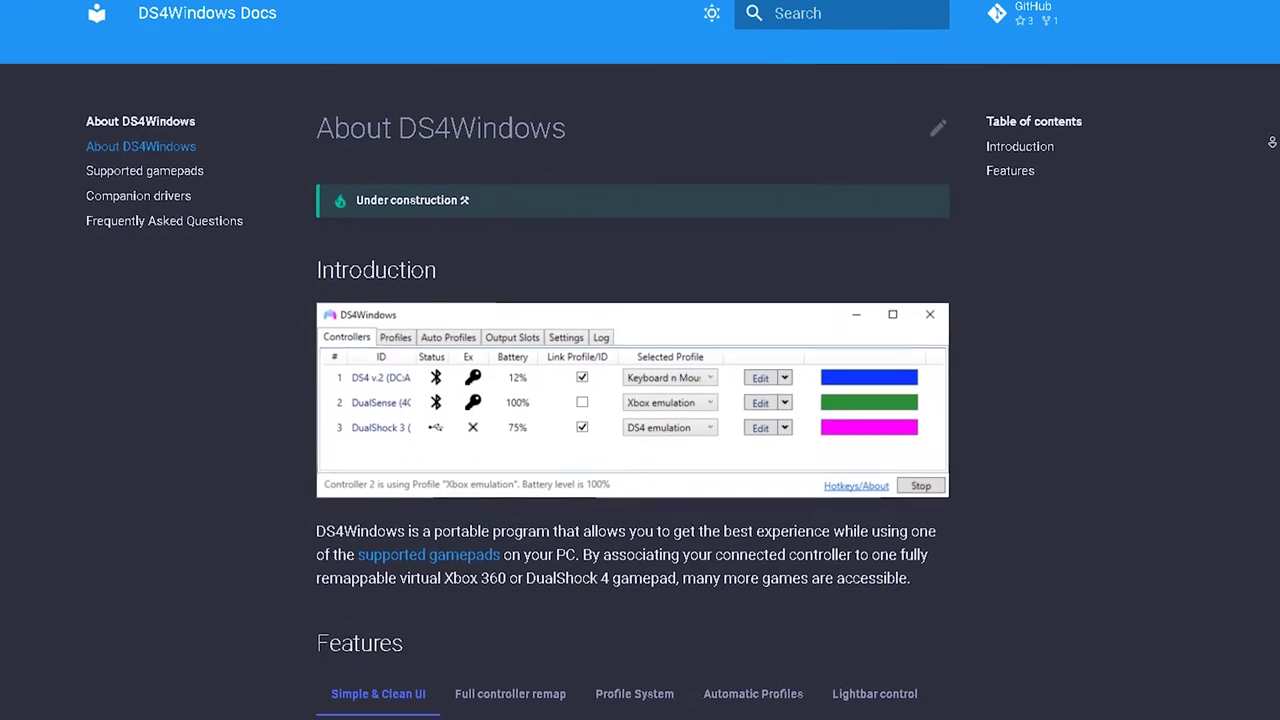
{"action": "scroll", "coordinate": [640, 400], "scroll_direction": "down", "scroll_amount": 1}
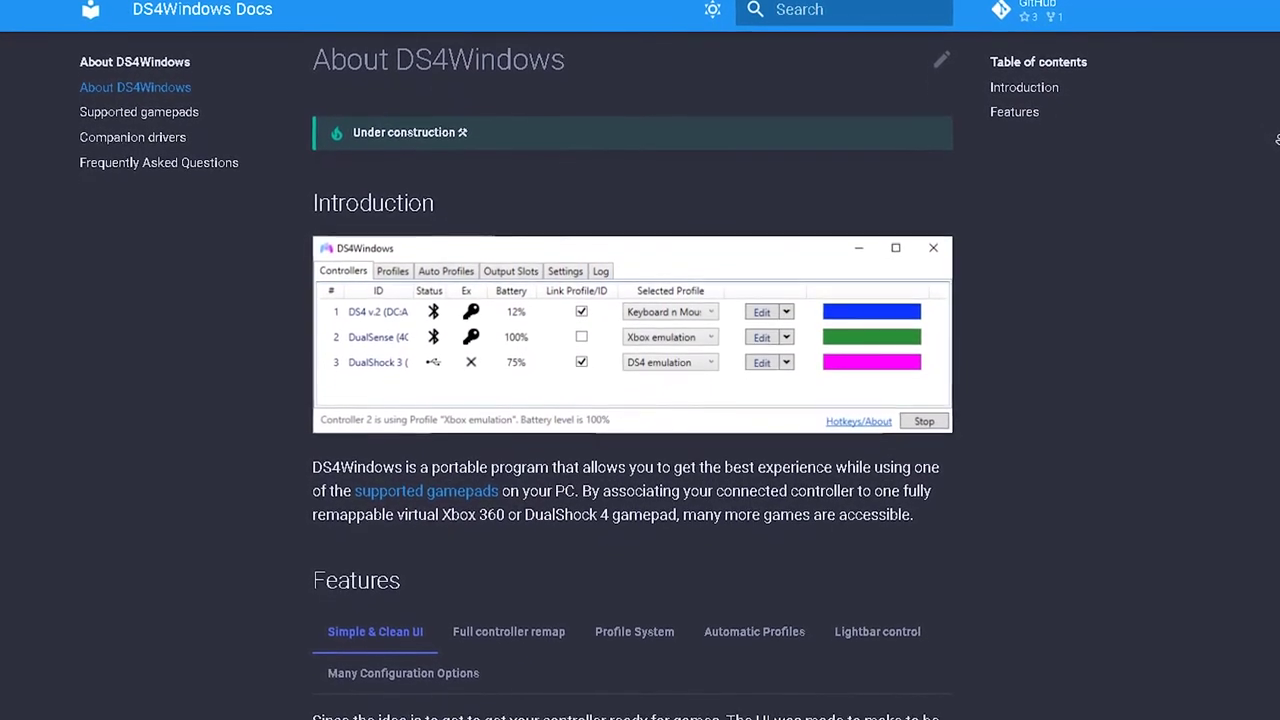
{"action": "scroll", "coordinate": [640, 400], "scroll_direction": "down", "scroll_amount": 1}
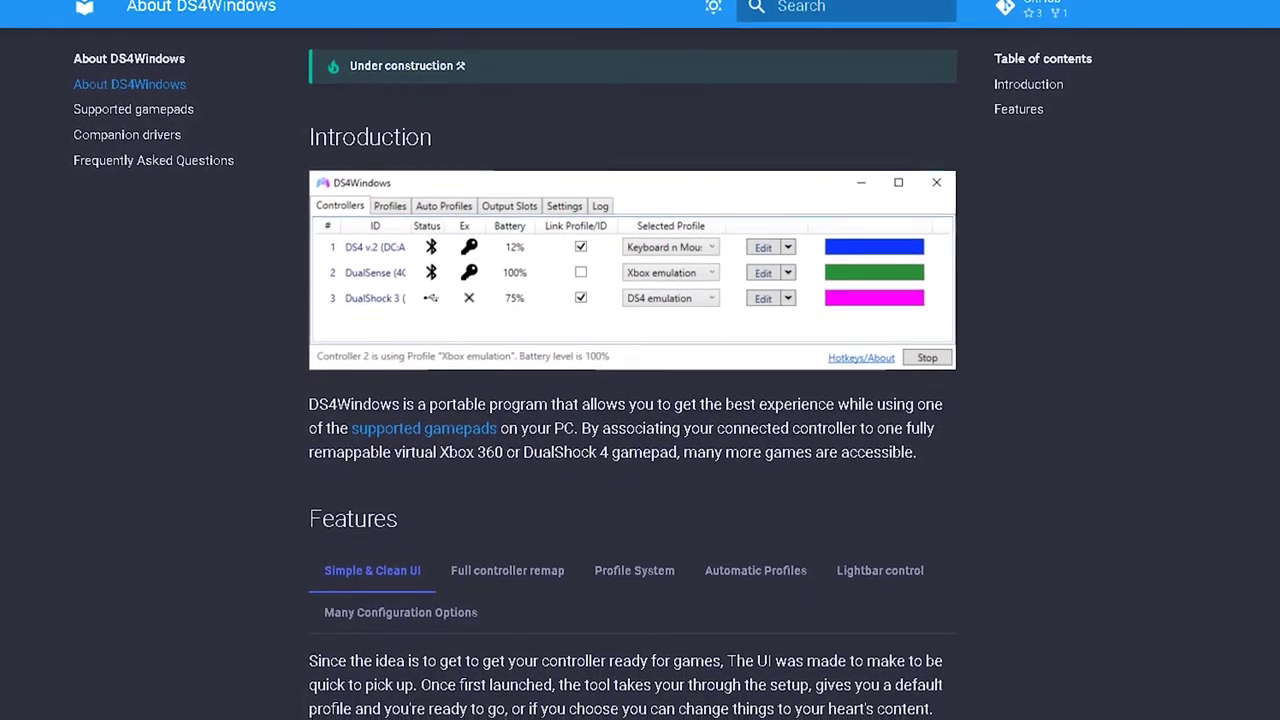
{"action": "scroll", "coordinate": [640, 400], "scroll_direction": "down", "scroll_amount": 2}
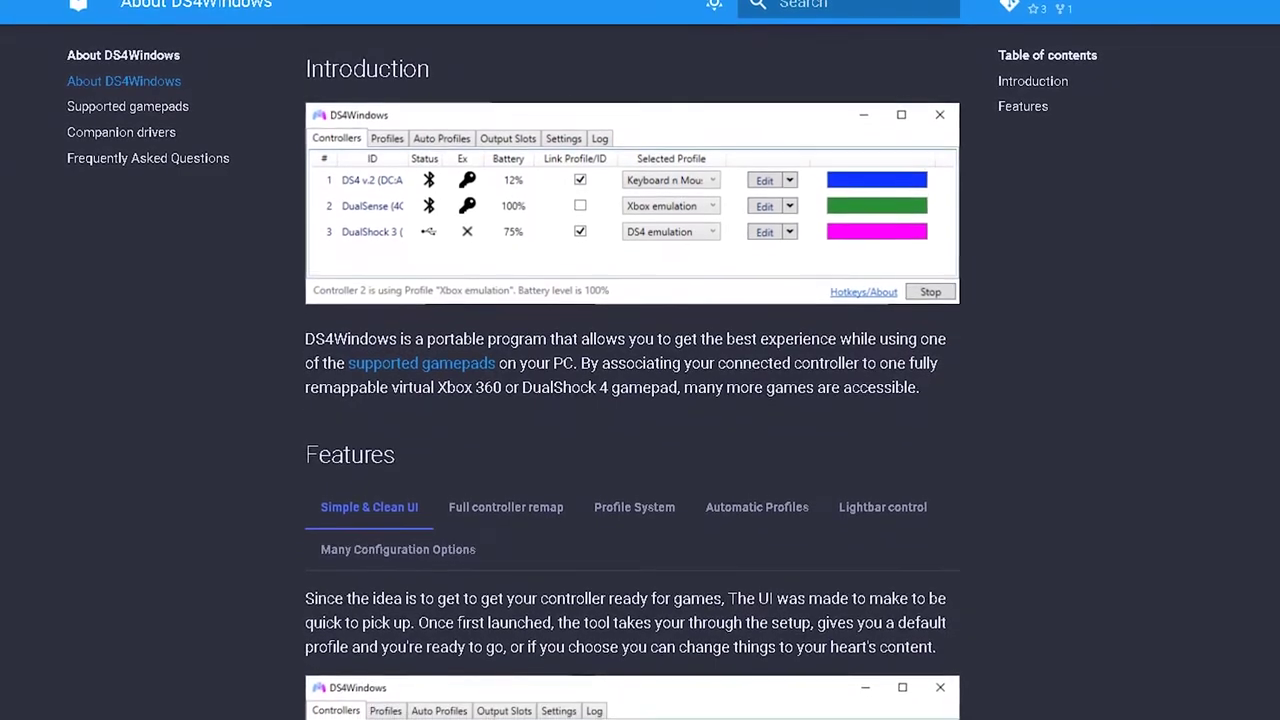
{"action": "scroll", "coordinate": [640, 400], "scroll_direction": "down", "scroll_amount": 1}
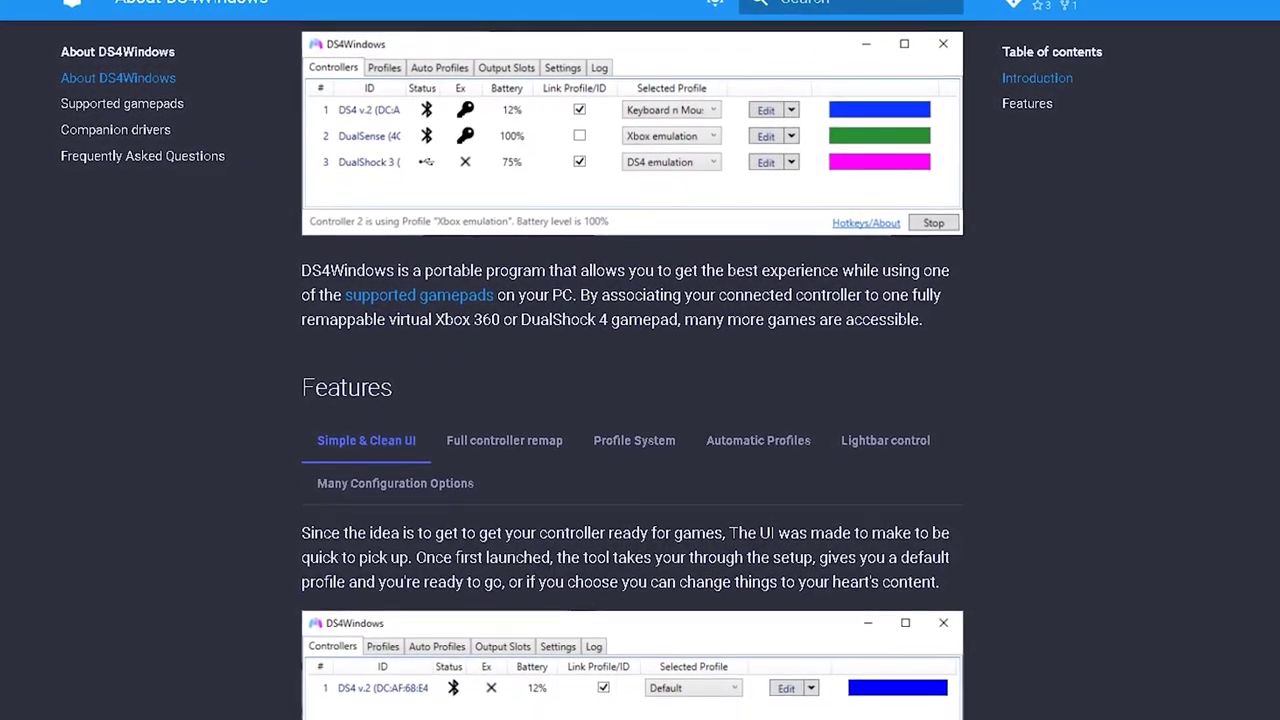
{"action": "scroll", "coordinate": [640, 400], "scroll_direction": "down", "scroll_amount": 2}
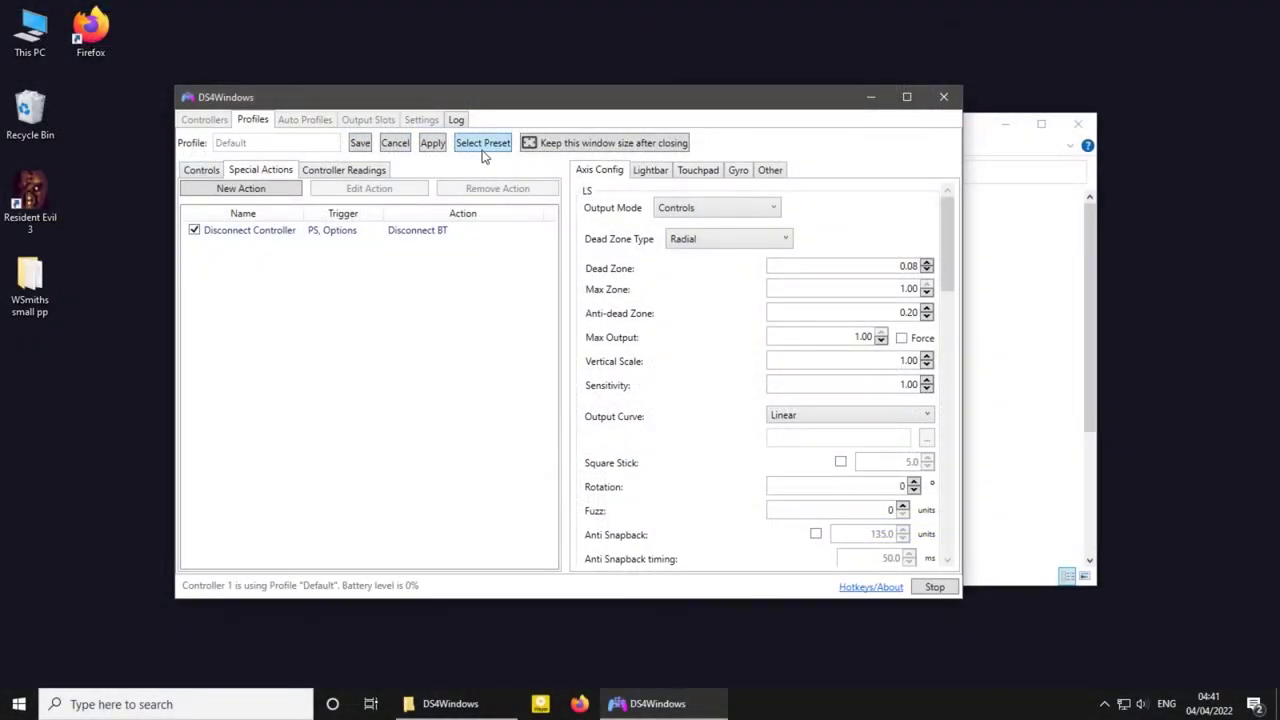
Leave the profile editor without saving and enable Hide DS4 Controller in the DS4Windows settings
{"action": "left_click", "coordinate": [395, 146]}
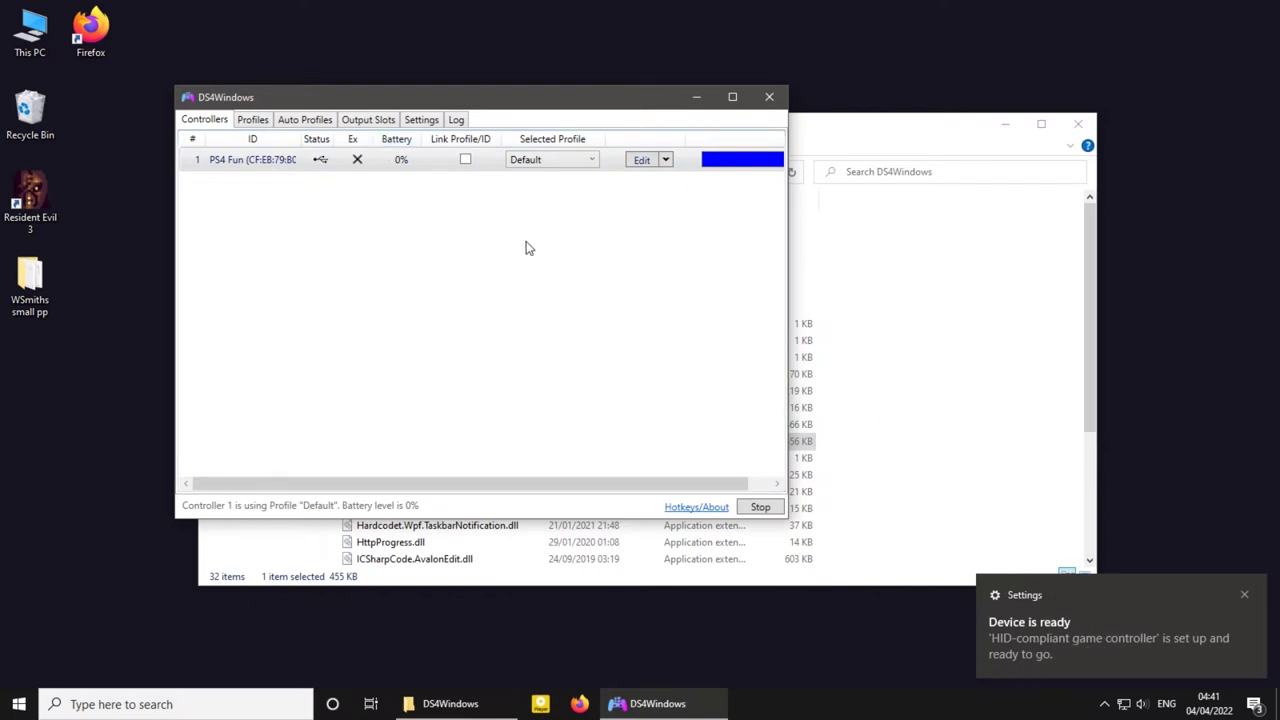
{"action": "left_click", "coordinate": [421, 120]}
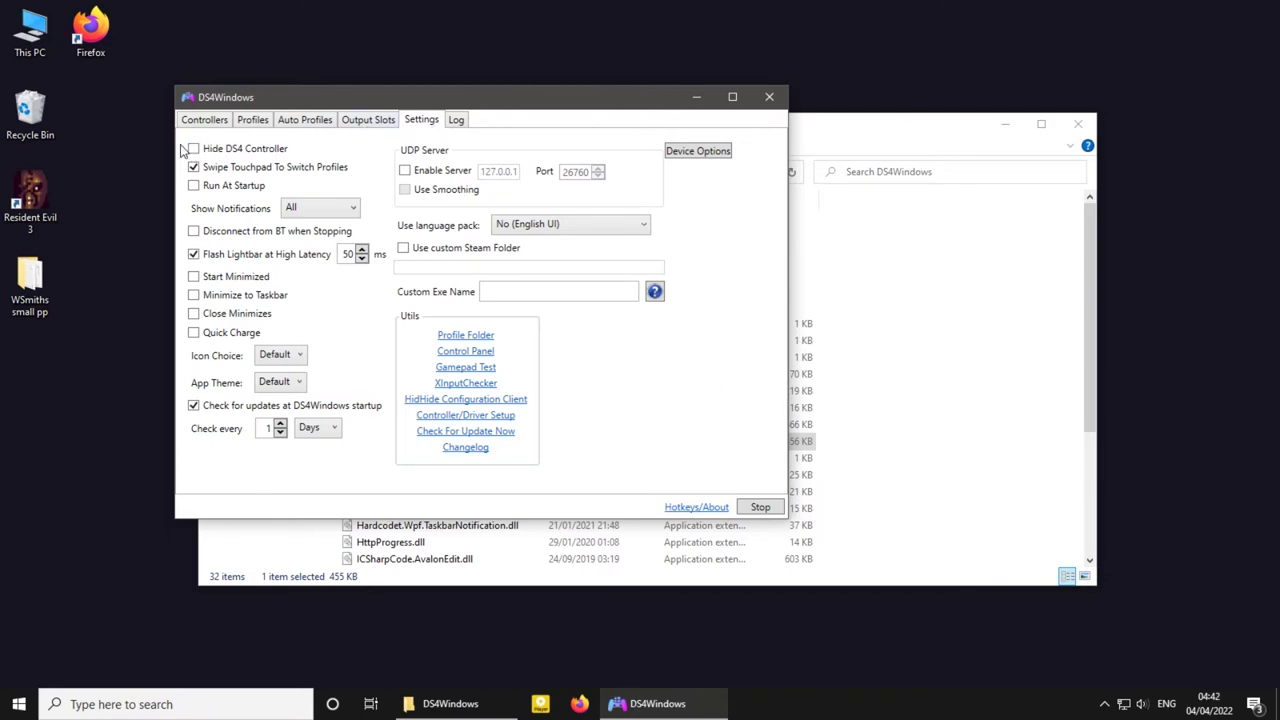
{"action": "left_click", "coordinate": [193, 149]}
Search Windows for "control", open the USB game controllers setup and move its window away from the DS4Windows options
{"action": "key", "text": "super"}
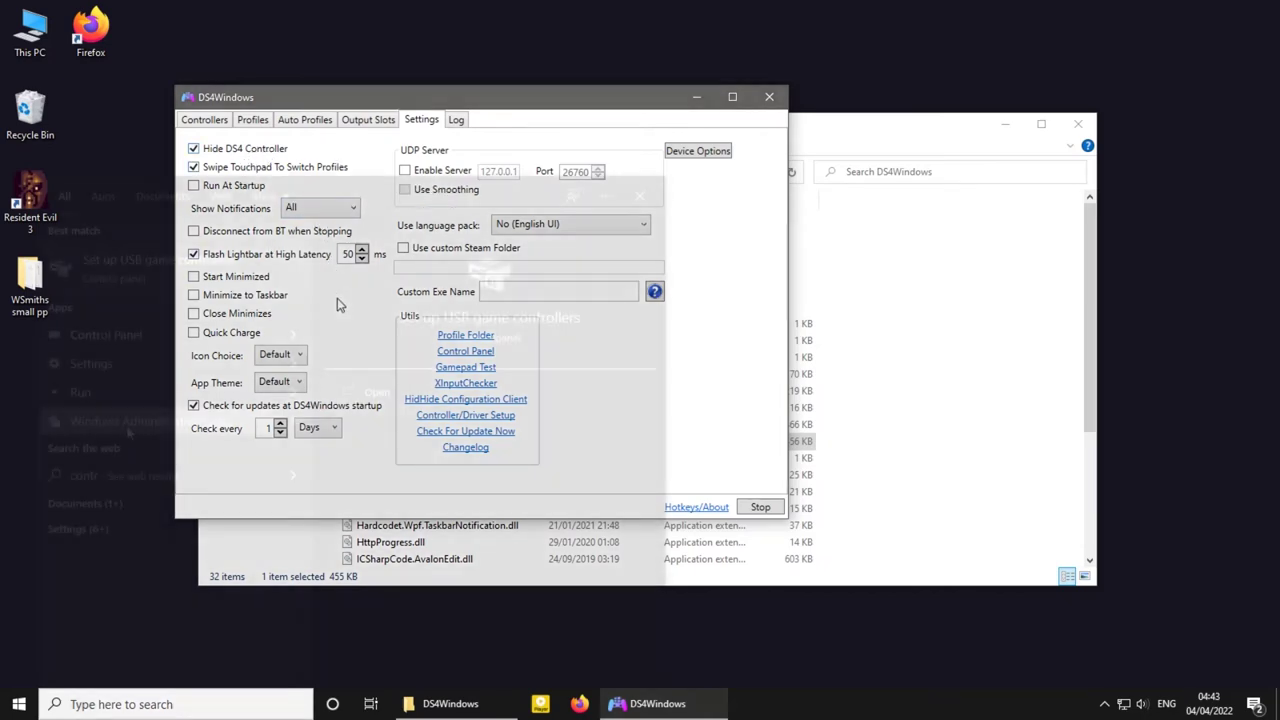
{"action": "type", "text": "control"}
{"action": "left_click", "coordinate": [123, 447]}
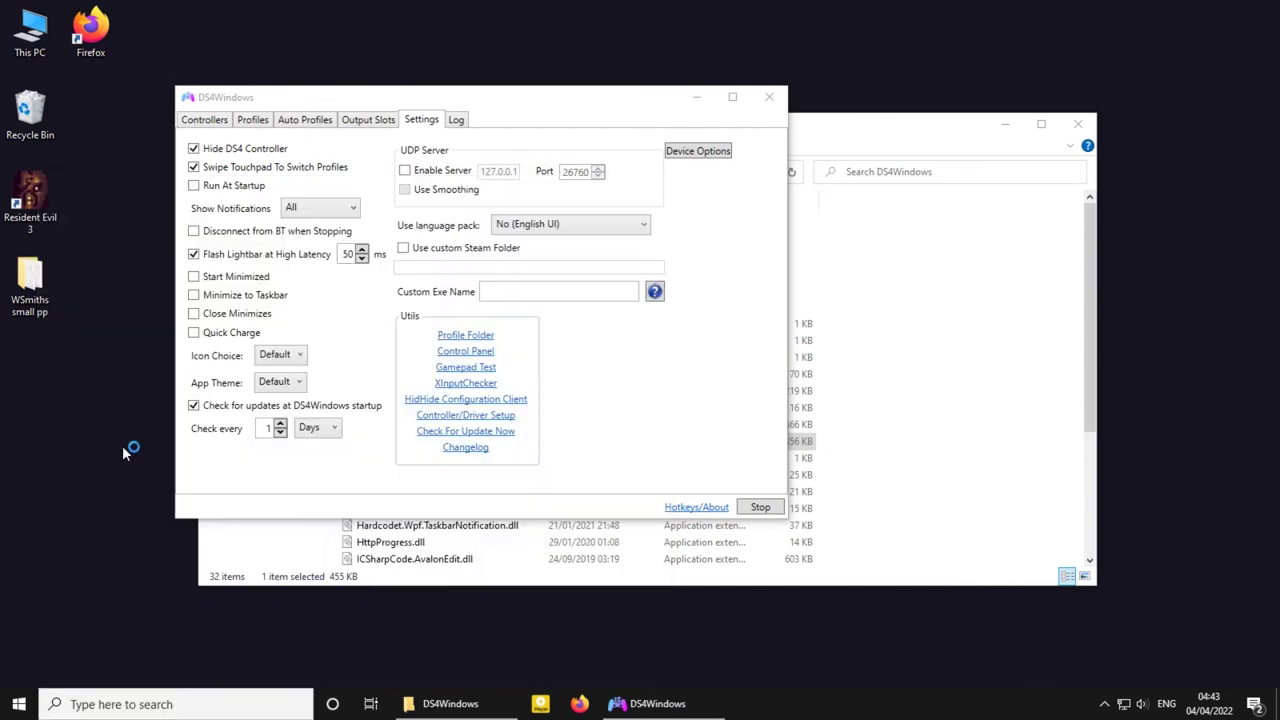
{"action": "left_click_drag", "start_coordinate": [248, 142], "coordinate": [721, 281]}
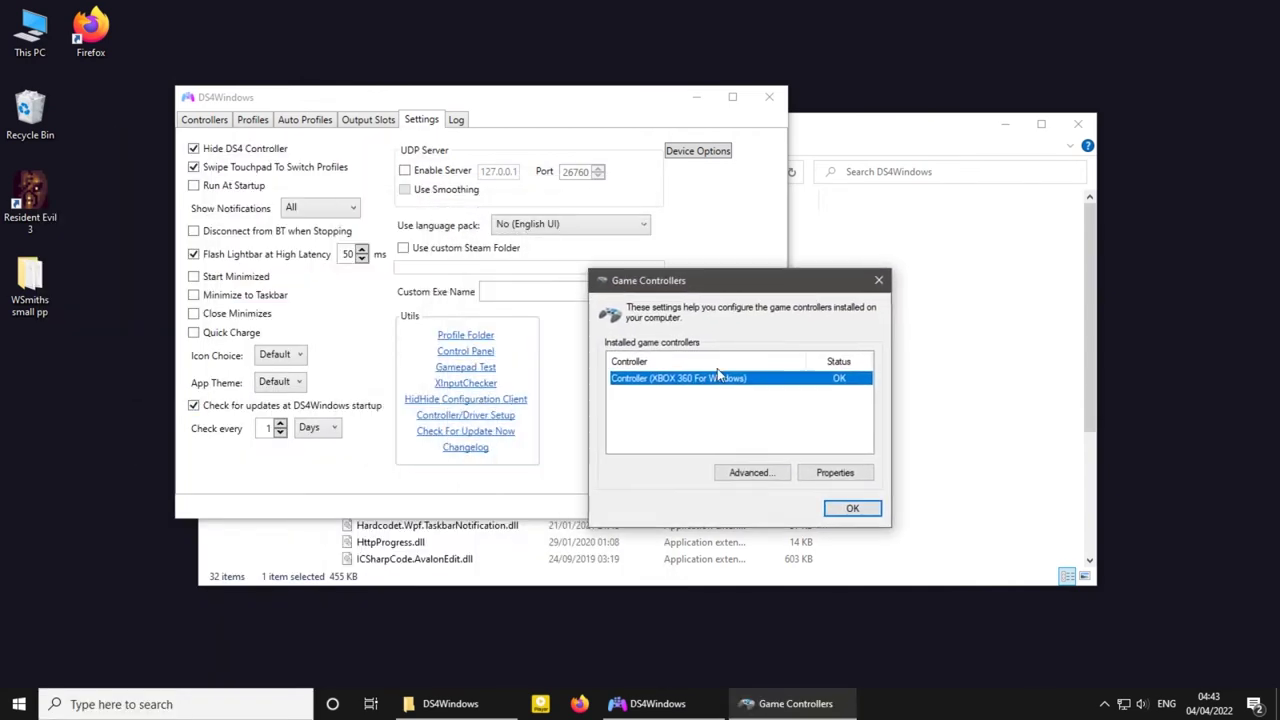
Turn Hide DS4 Controller off and back on, checking the installed game controllers list after each change
{"action": "left_click", "coordinate": [207, 150]}
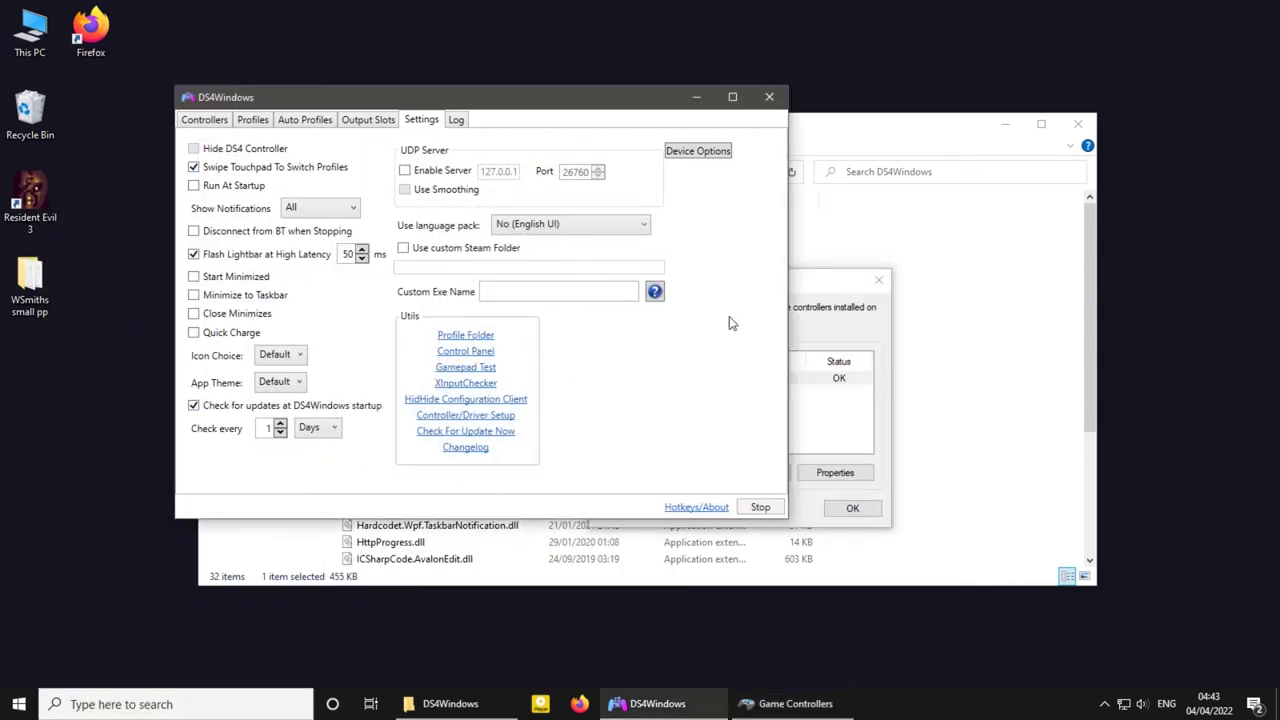
{"action": "left_click_drag", "start_coordinate": [830, 291], "coordinate": [1074, 282]}
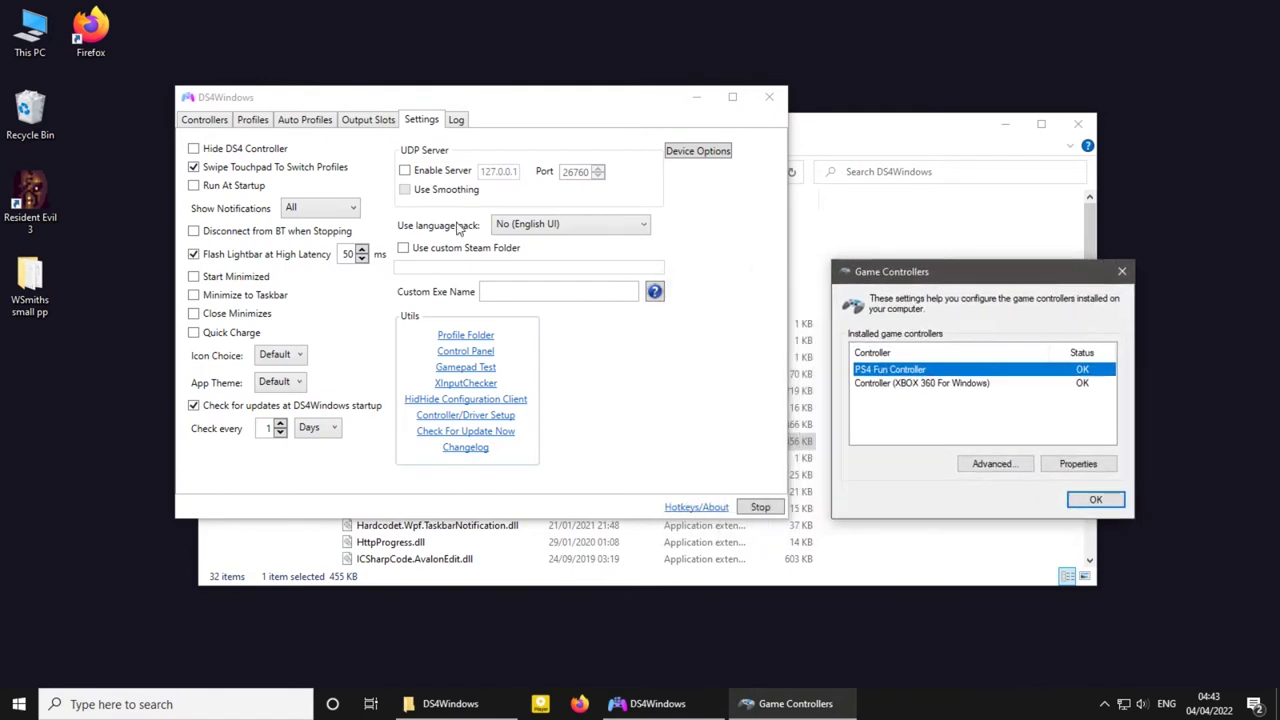
{"action": "left_click", "coordinate": [237, 155]}
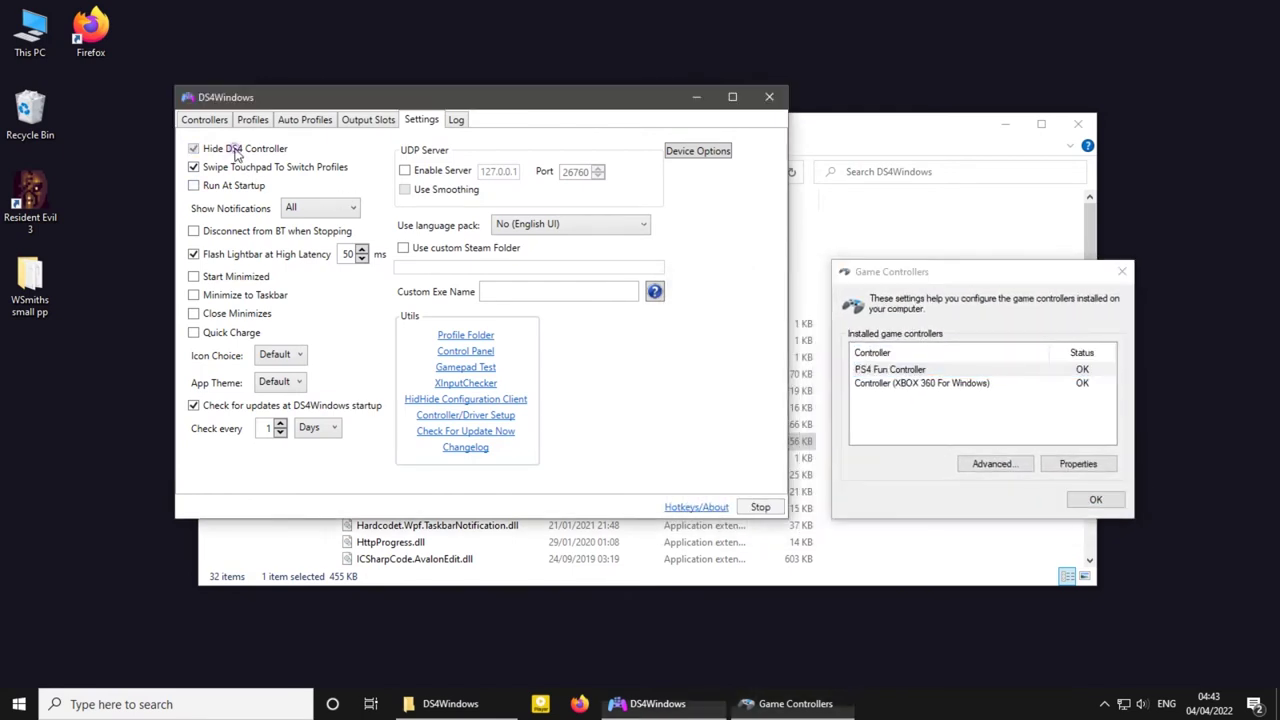
{"action": "left_click", "coordinate": [922, 418]}
{"action": "left_click", "coordinate": [907, 372]}
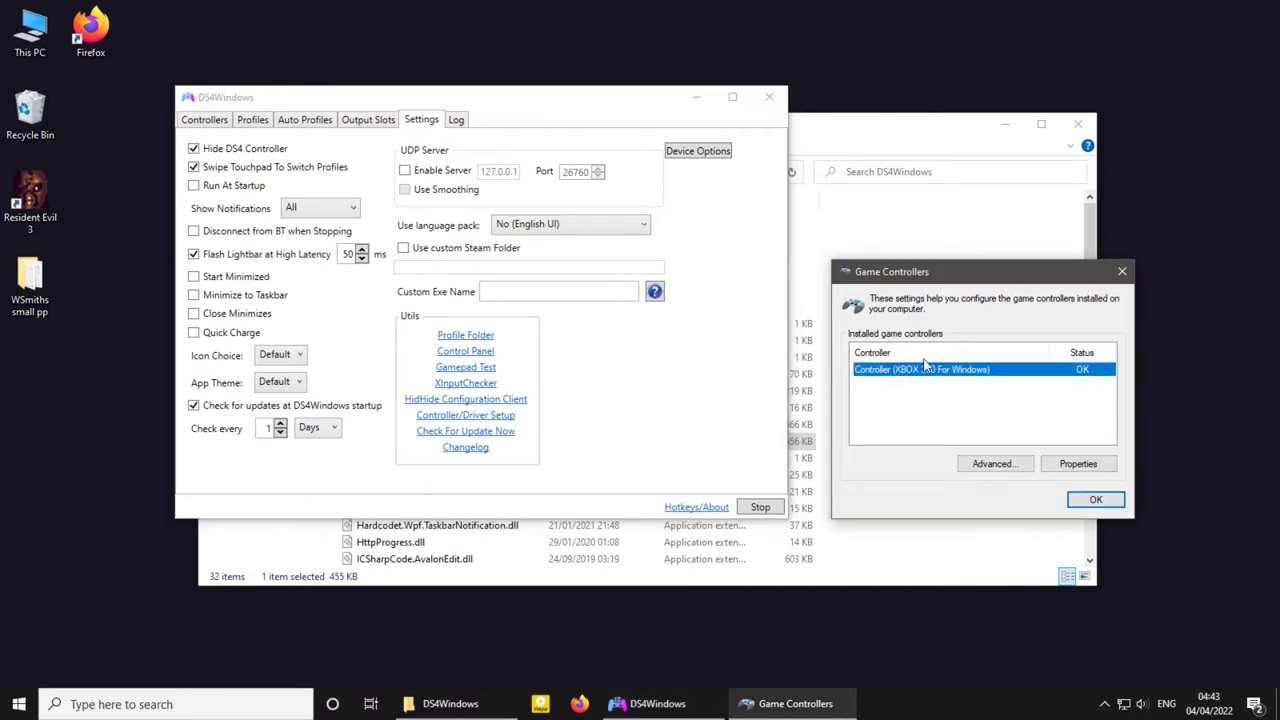
Open the controller's Default profile and inspect its touchpad, gyro and other settings, including the Emulated Controller choices
{"action": "left_click", "coordinate": [203, 120]}
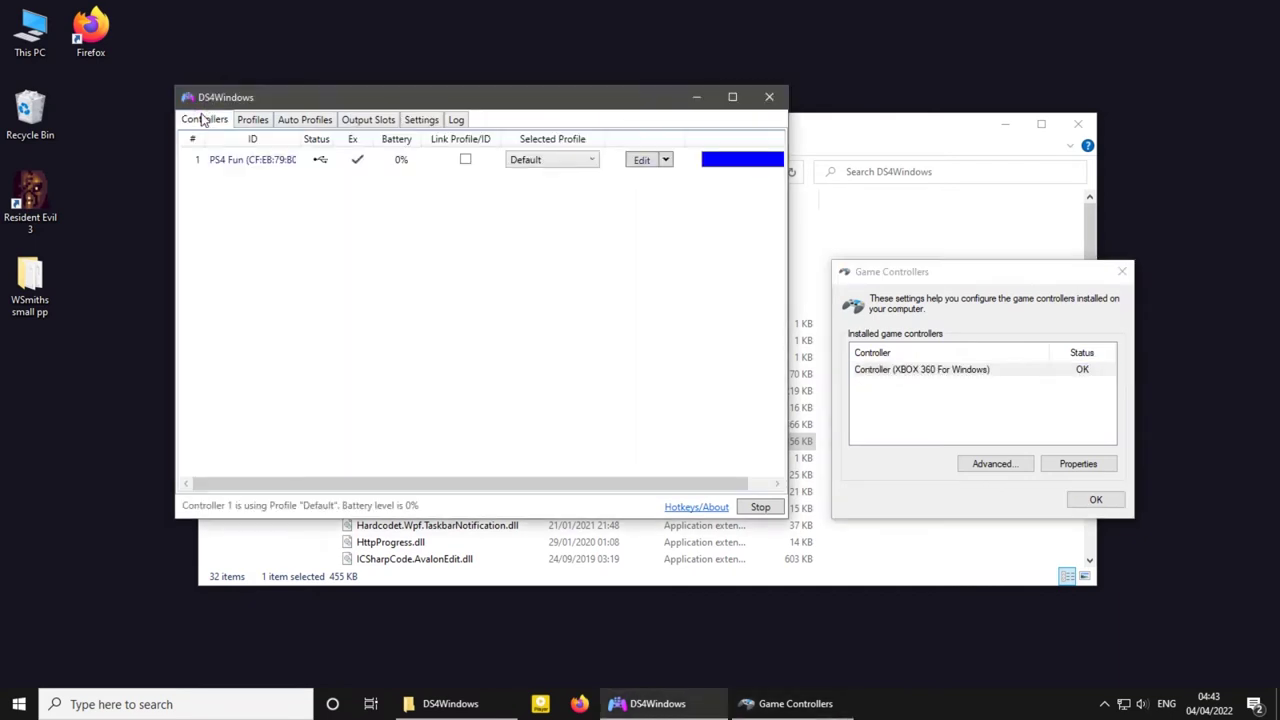
{"action": "left_click", "coordinate": [643, 162]}
{"action": "left_click", "coordinate": [697, 170]}
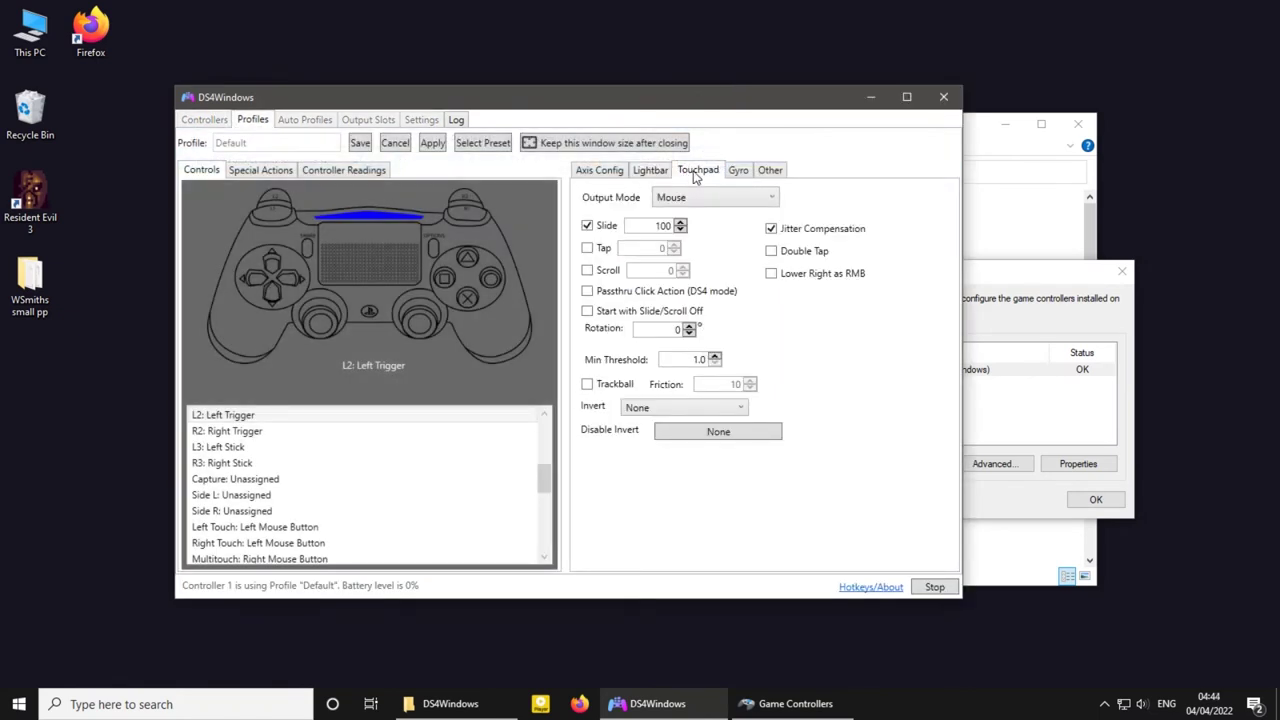
{"action": "left_click", "coordinate": [740, 171]}
{"action": "left_click", "coordinate": [772, 171]}
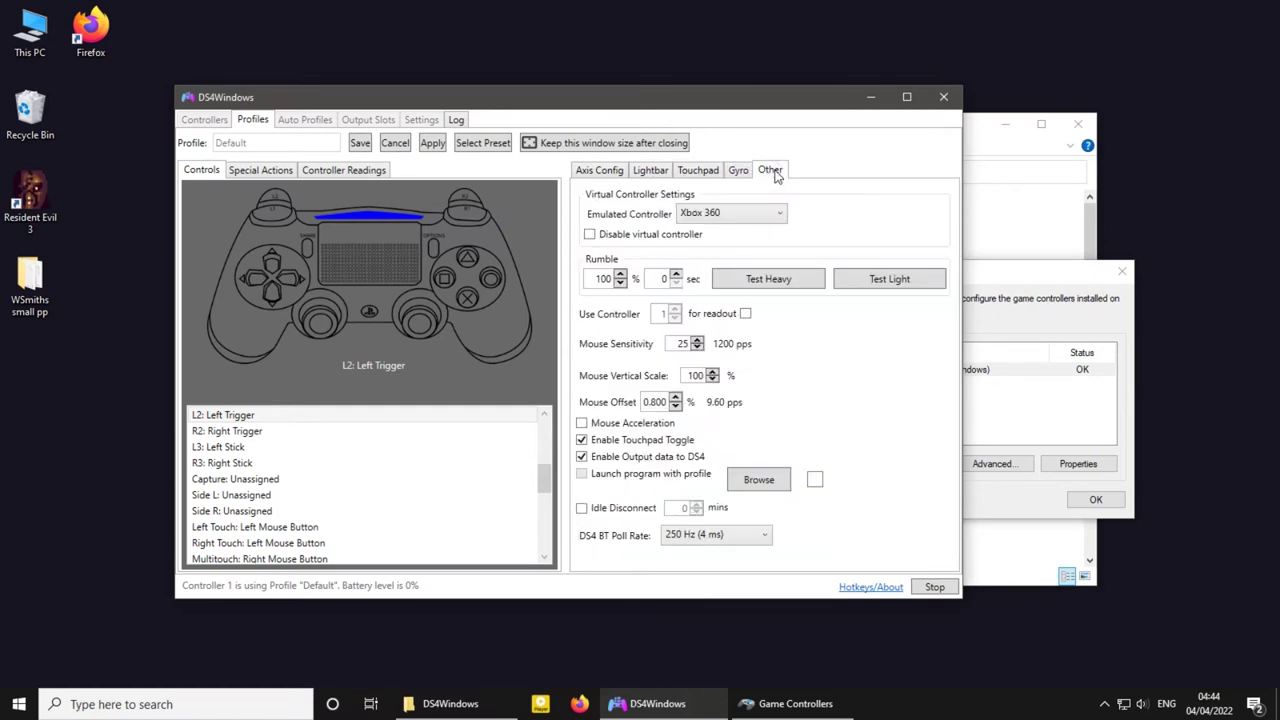
{"action": "left_click", "coordinate": [709, 216]}
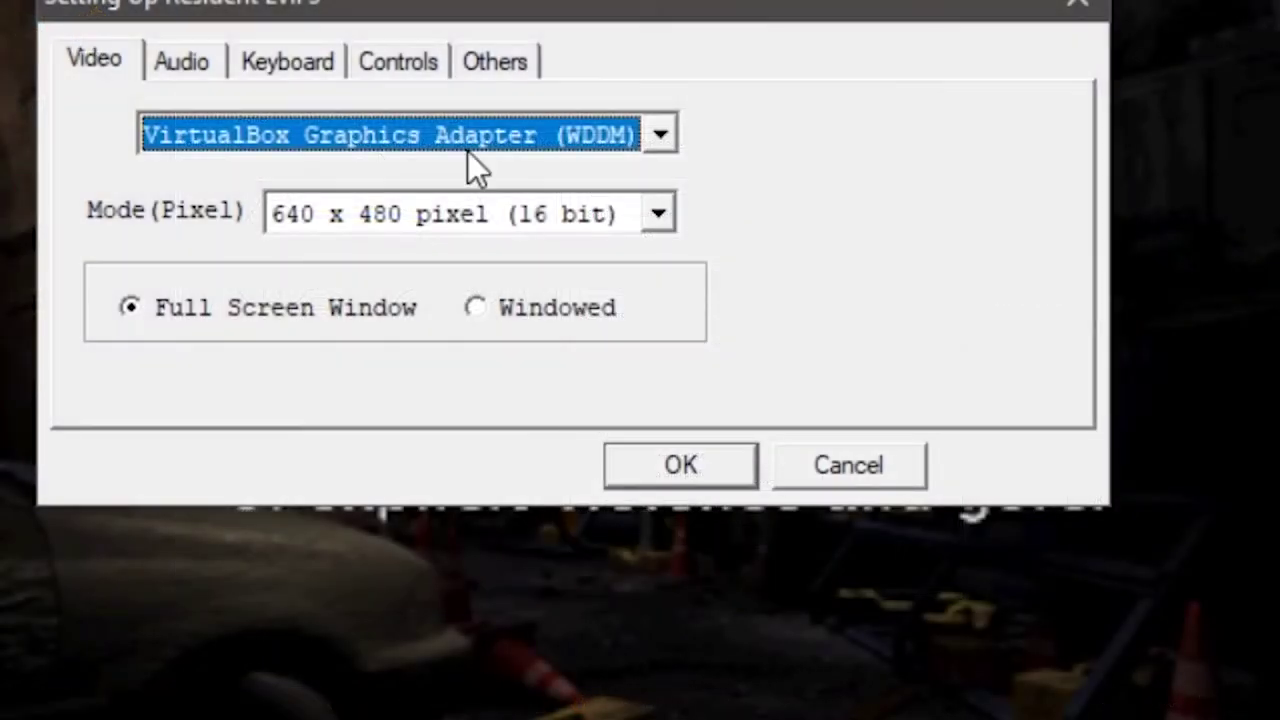
In the Resident Evil 3 gamepad controls, assign Status Screen to Hat Switch(U) and View Map to Hat Switch(D)
{"action": "left_click", "coordinate": [405, 58]}
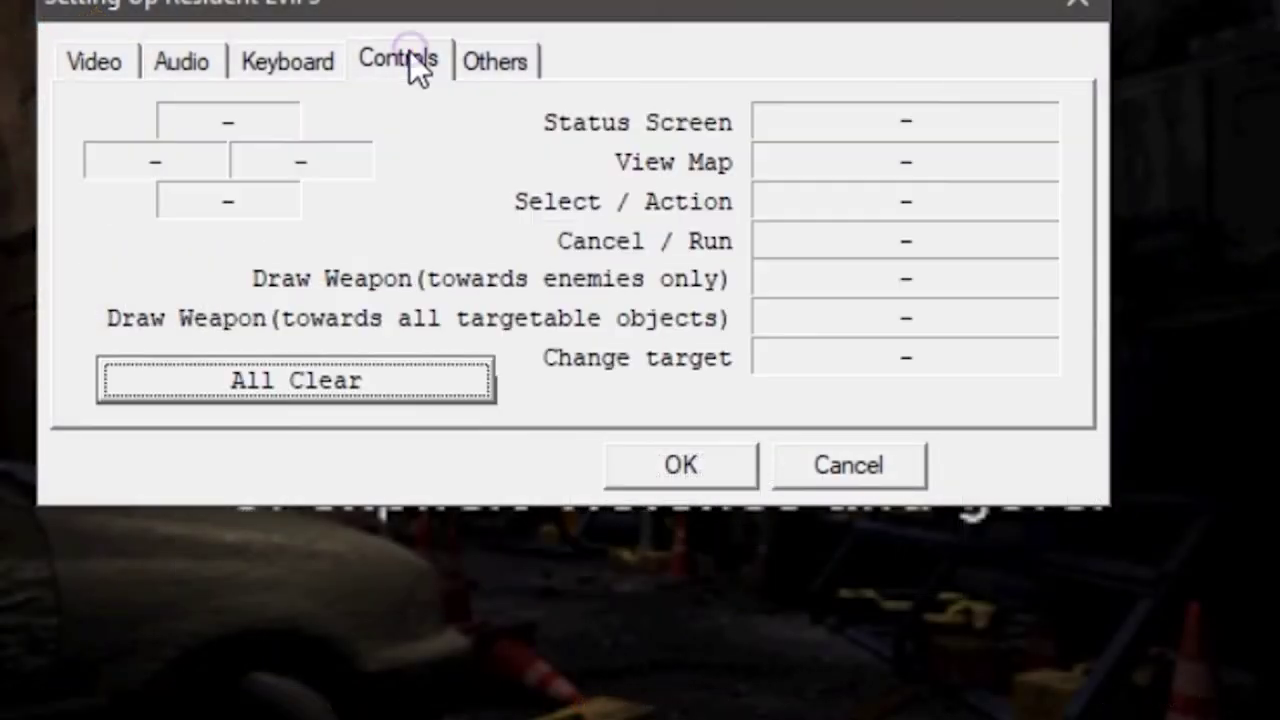
{"action": "right_click", "coordinate": [910, 111]}
{"action": "left_click", "coordinate": [946, 126]}
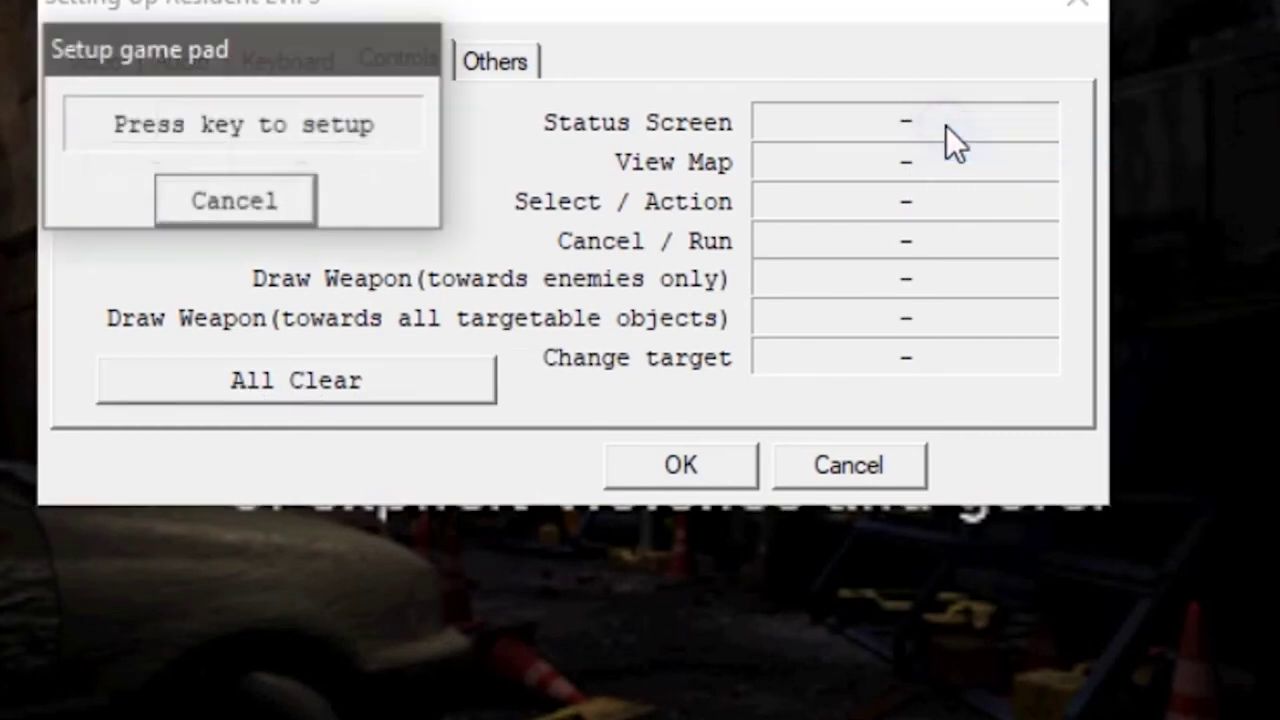
{"action": "right_click", "coordinate": [905, 163]}
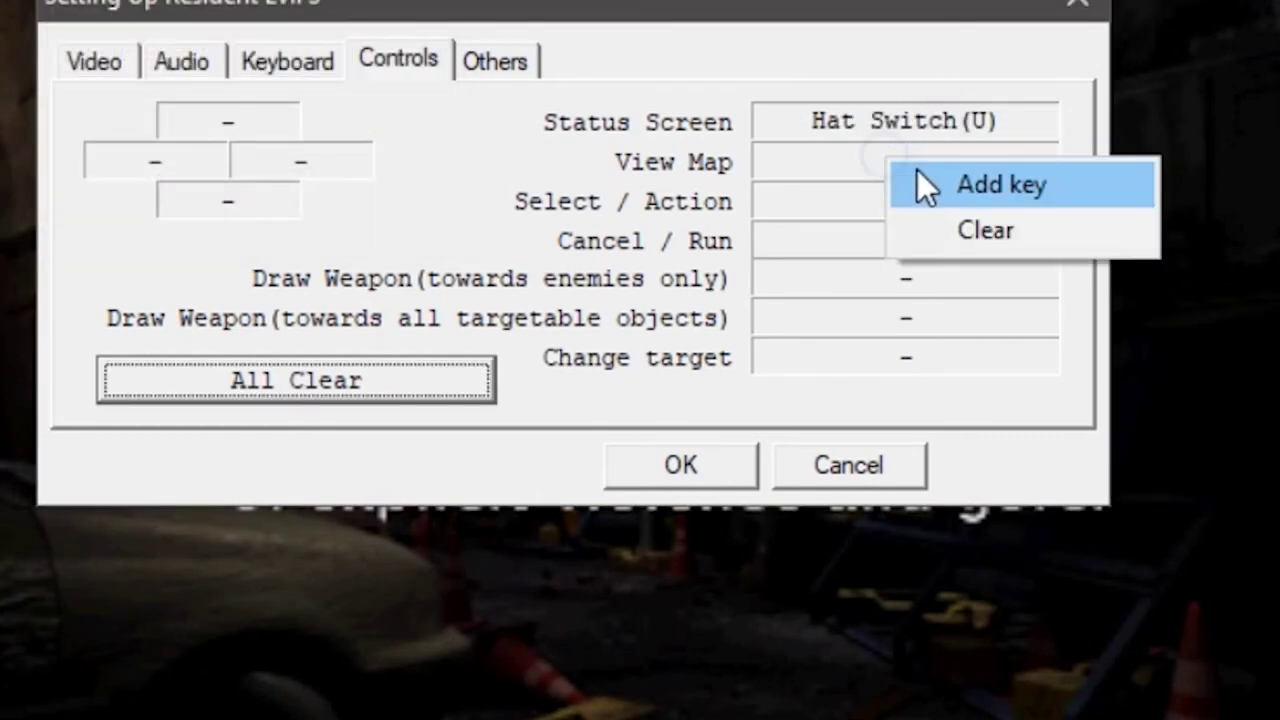
{"action": "left_click", "coordinate": [925, 176]}
Assign Select / Action to Hat Switch(DL) and Cancel / Run to Hat Switch(R) in the gamepad controls
{"action": "right_click", "coordinate": [915, 208]}
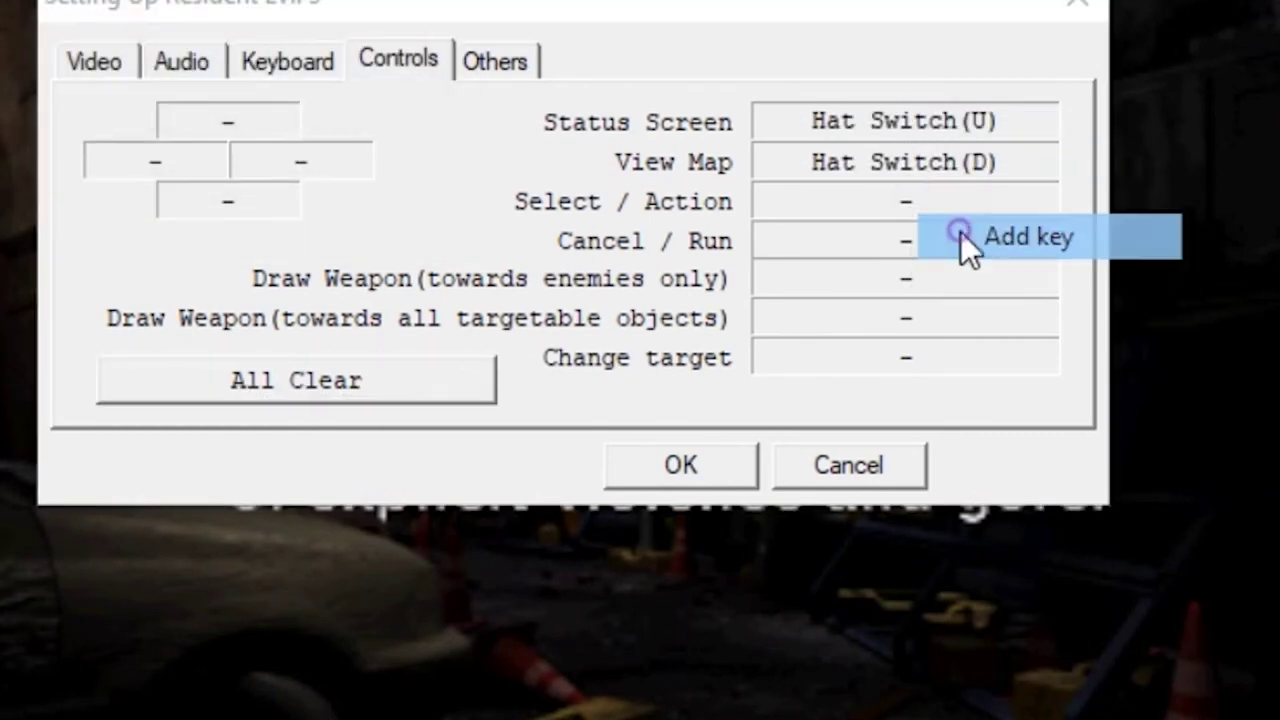
{"action": "left_click", "coordinate": [961, 234]}
{"action": "right_click", "coordinate": [940, 249]}
{"action": "left_click", "coordinate": [983, 266]}
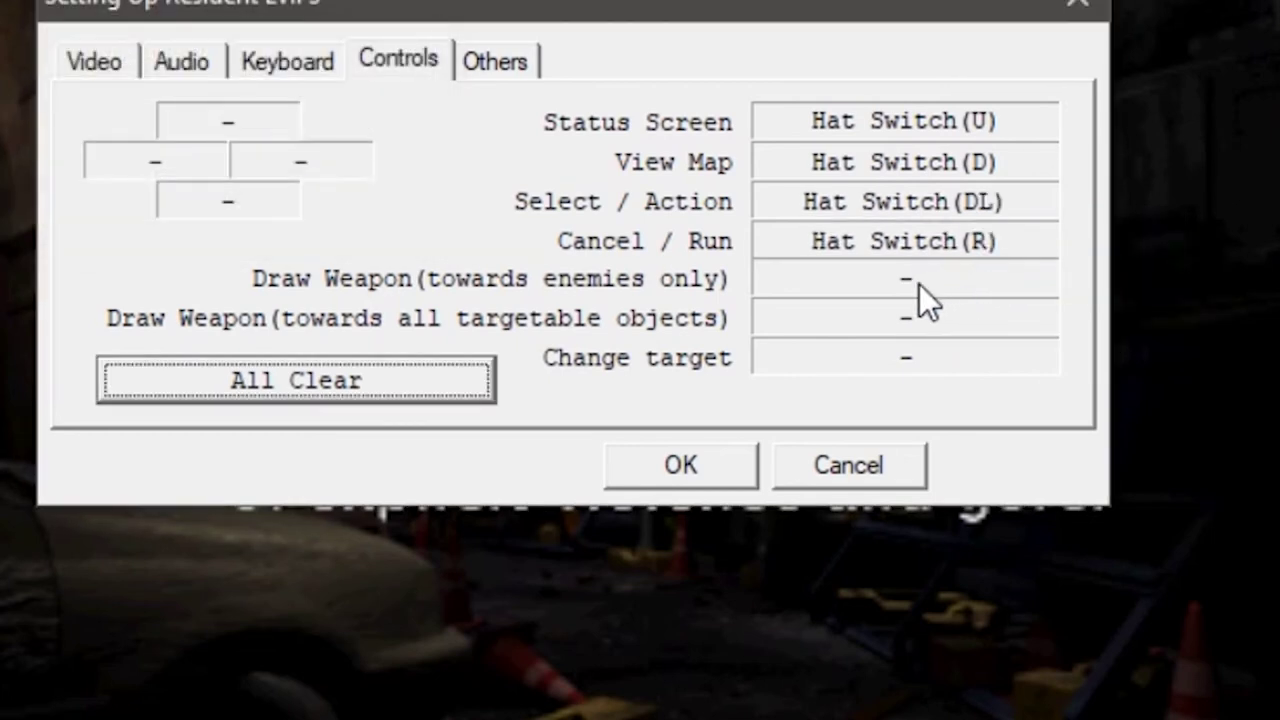
{"action": "right_click", "coordinate": [898, 248]}
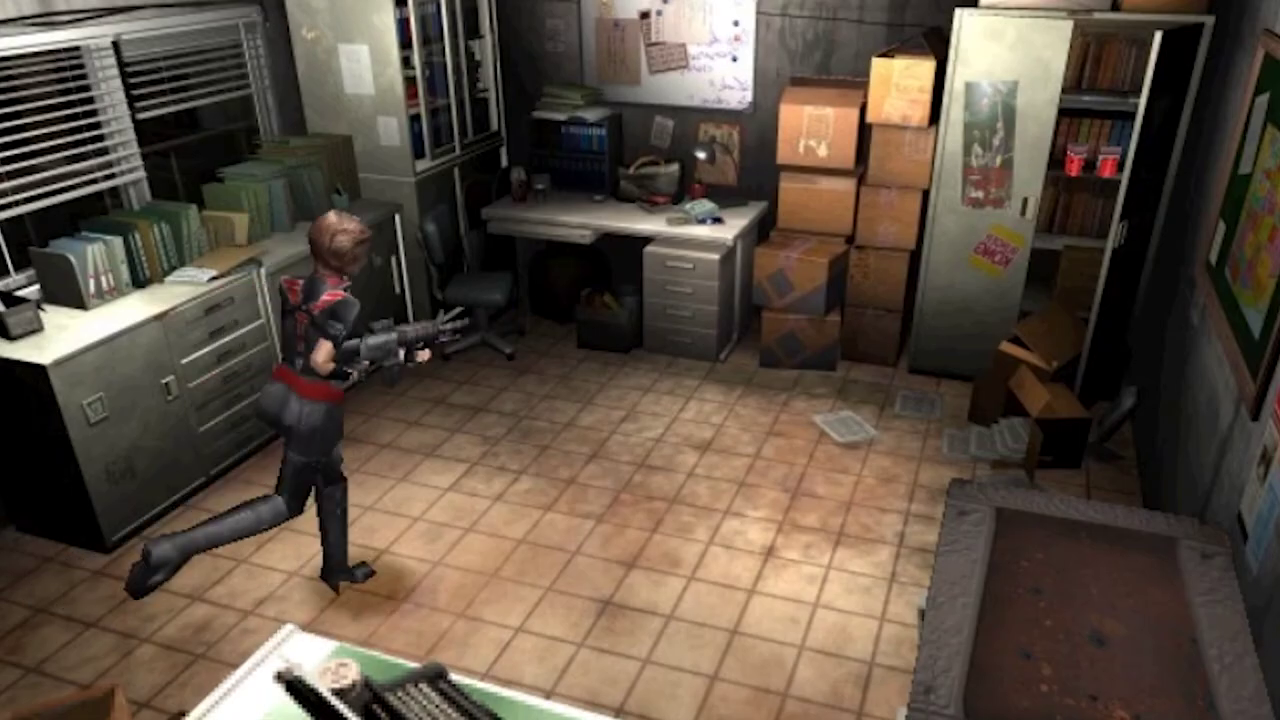
{"action": "key", "text": "Up"}
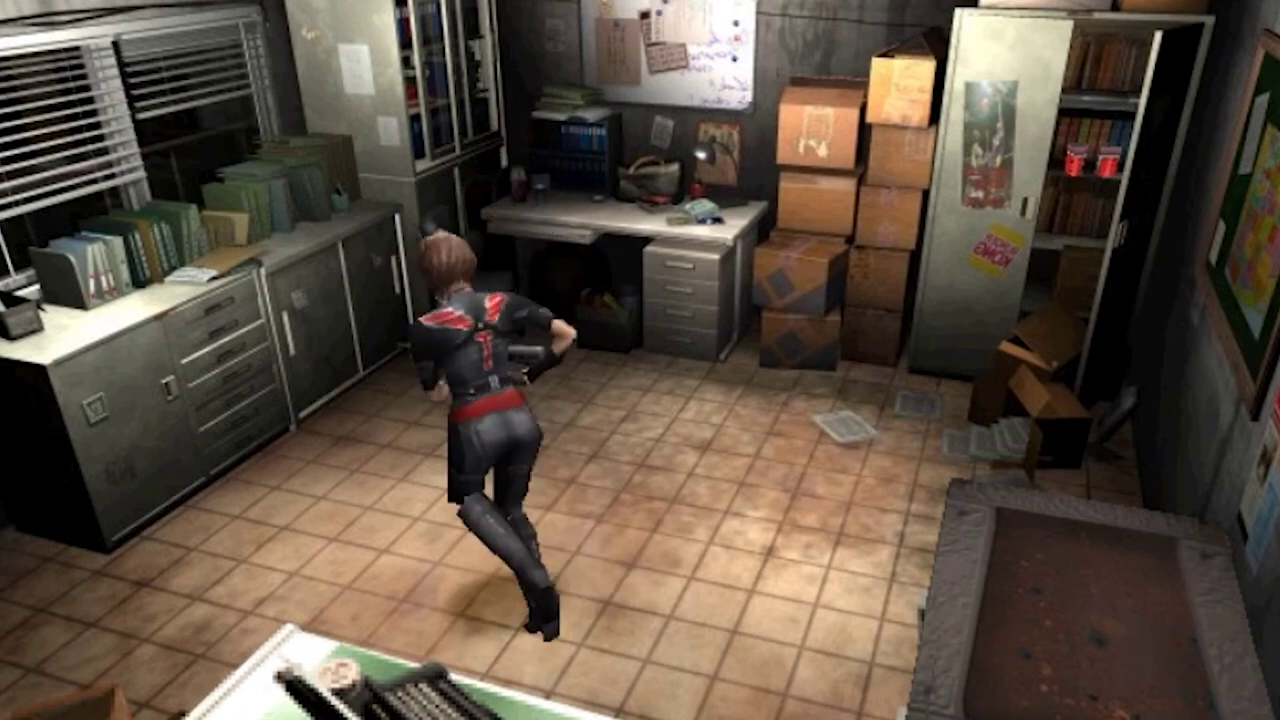
{"action": "key", "text": "Left"}
{"action": "key", "text": "Up"}
{"action": "key", "text": "Right"}
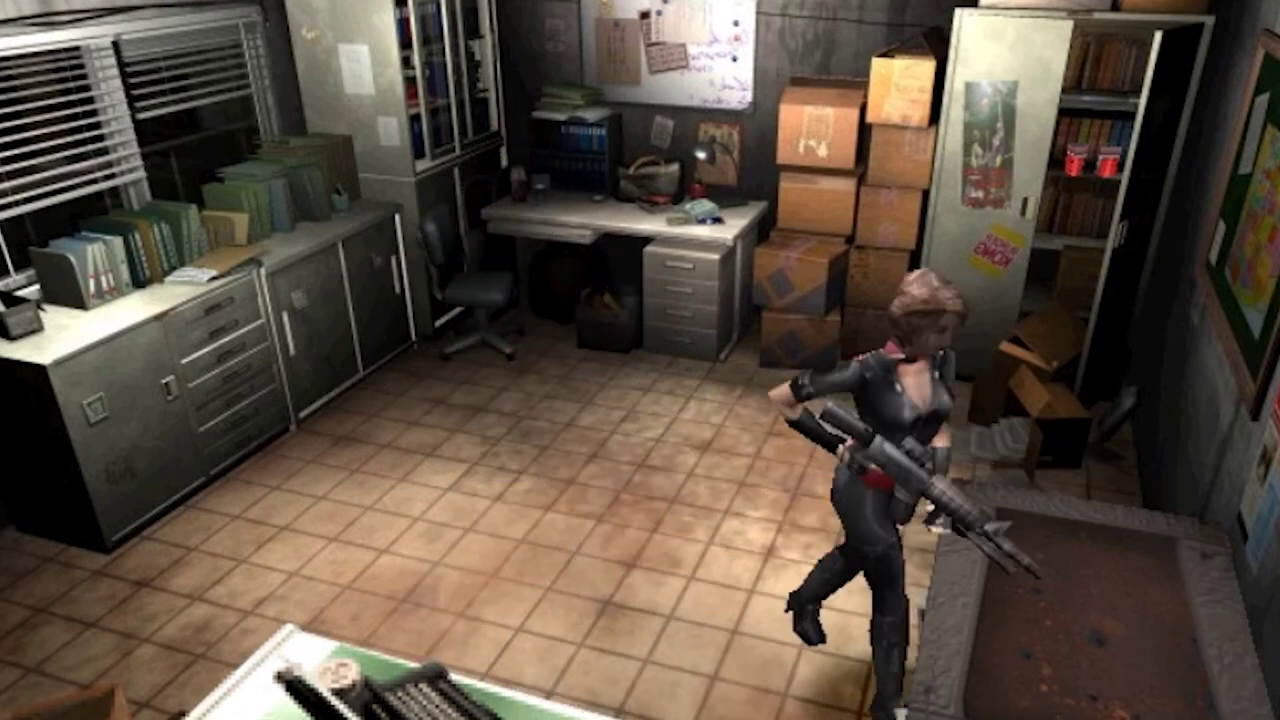
Open the item box, transfer the Magnum and Magnum Bullets into free inventory slots, and leave the box
{"action": "key", "text": "Return"}
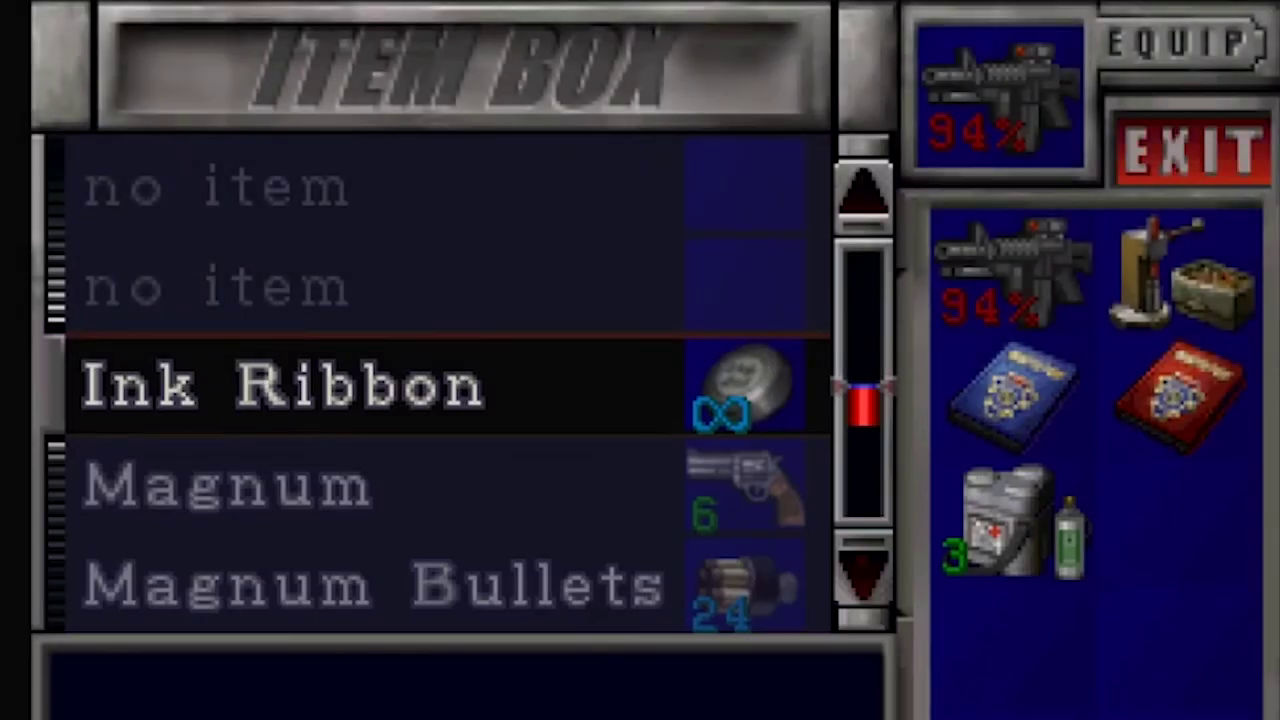
{"action": "key", "text": "Down"}
{"action": "key", "text": "Left"}
{"action": "key", "text": "Down"}
{"action": "key", "text": "Down"}
{"action": "key", "text": "Down"}
{"action": "key", "text": "Return"}
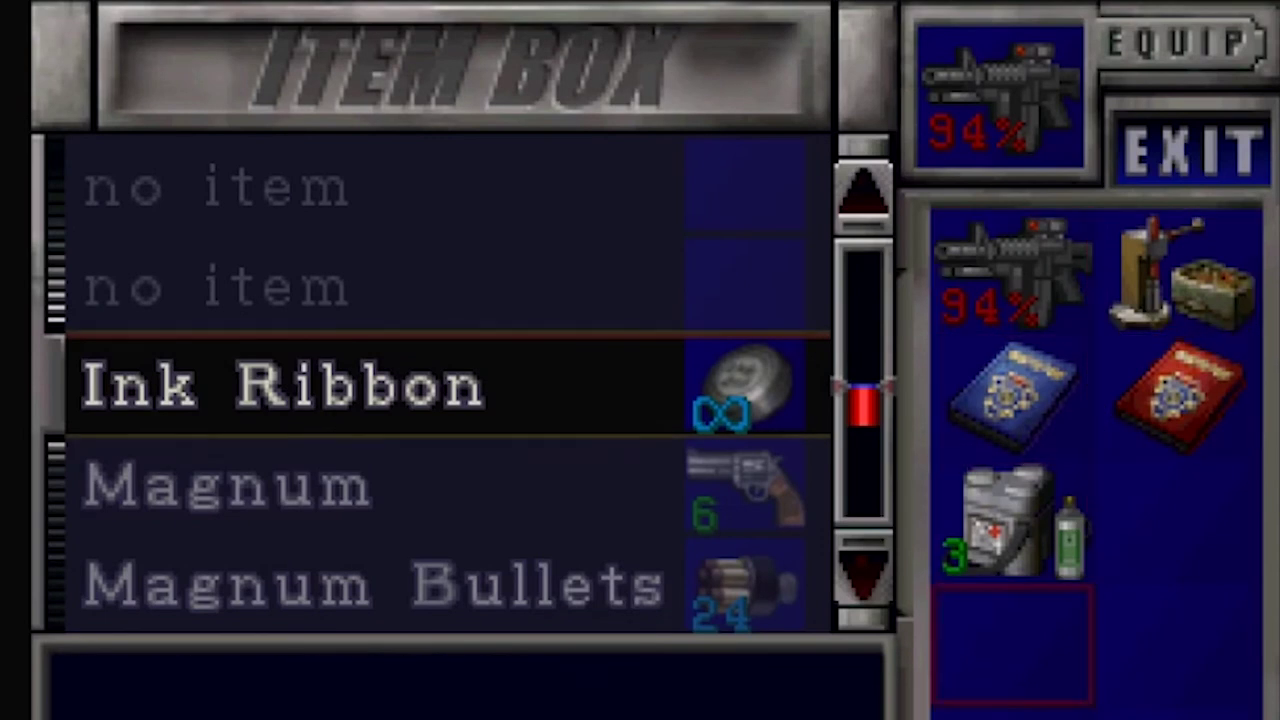
{"action": "key", "text": "Down"}
{"action": "key", "text": "Return"}
{"action": "key", "text": "Down"}
{"action": "key", "text": "Return"}
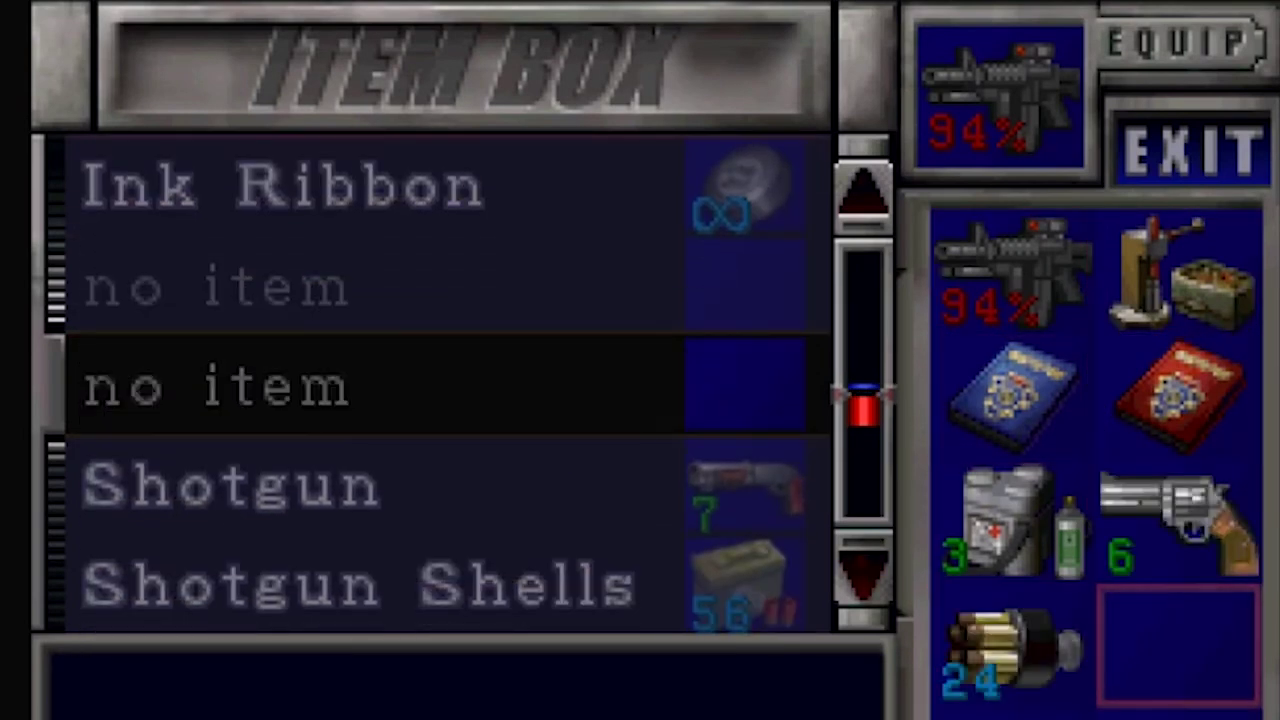
{"action": "key", "text": "Escape"}
{"action": "key", "text": "Left"}
{"action": "key", "text": "Up"}
{"action": "key", "text": "Left"}
{"action": "key", "text": "Up"}
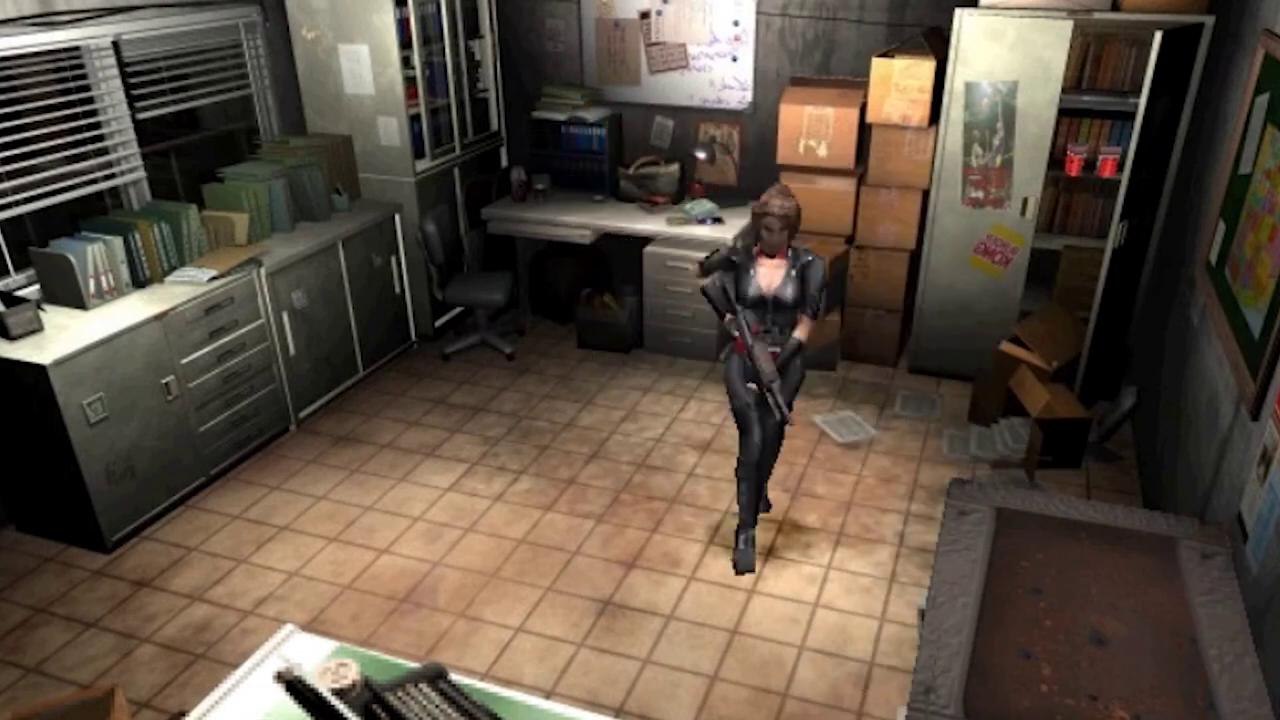
{"action": "key", "text": "Right"}
{"action": "key", "text": "Up"}
{"action": "key", "text": "Left"}
{"action": "key", "text": "Up"}
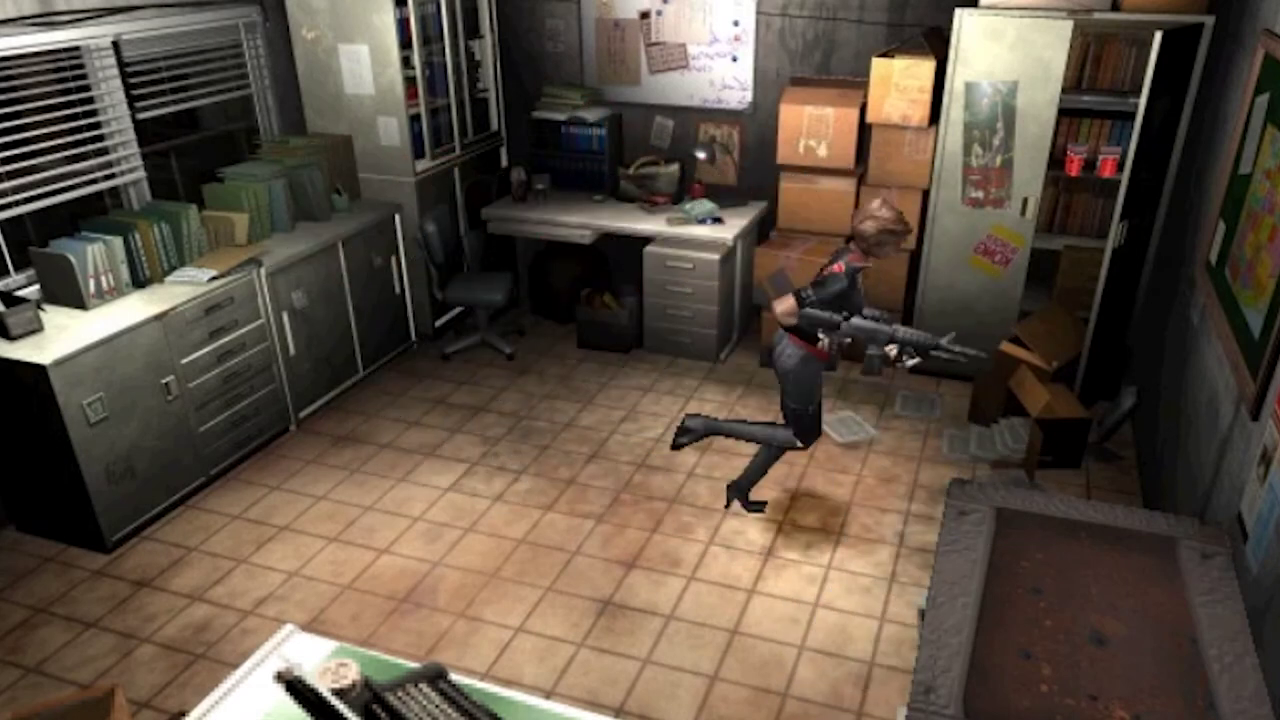
{"action": "key", "text": "Left"}
{"action": "key", "text": "Up"}
{"action": "key", "text": "Right"}
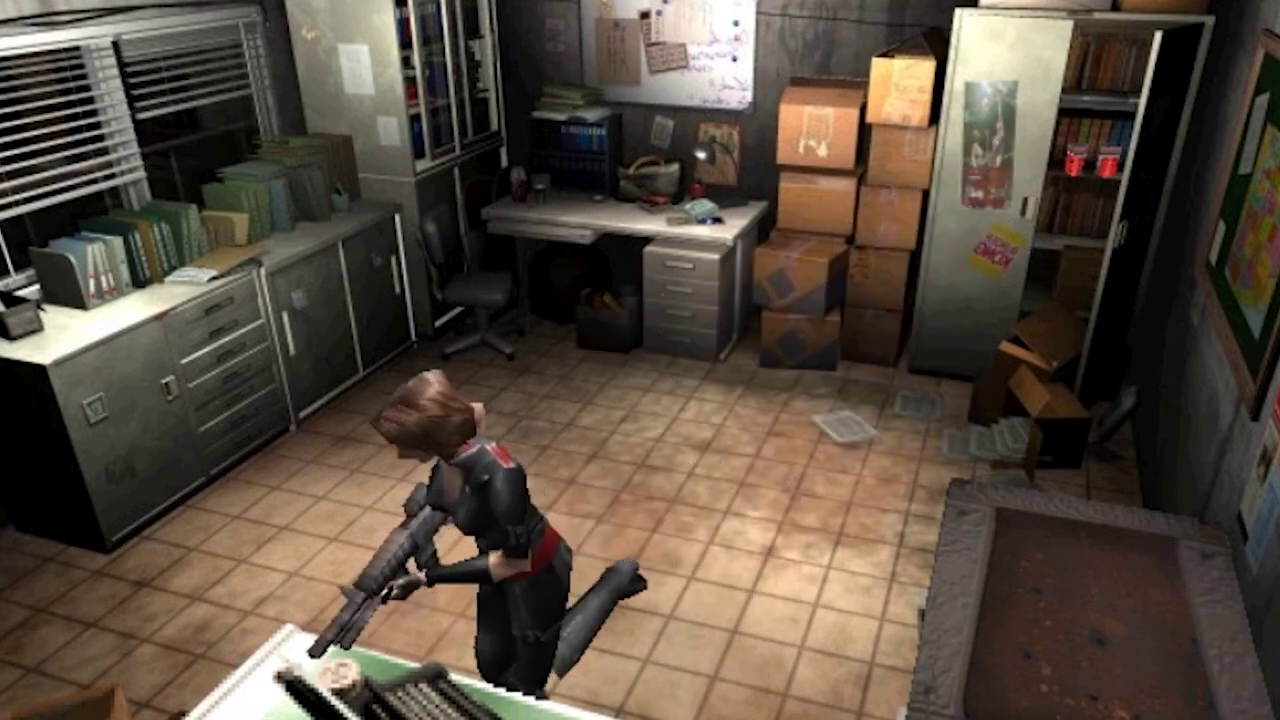
{"action": "key", "text": "Right"}
{"action": "key", "text": "Up"}
{"action": "key", "text": "Left"}
{"action": "key", "text": "Left"}
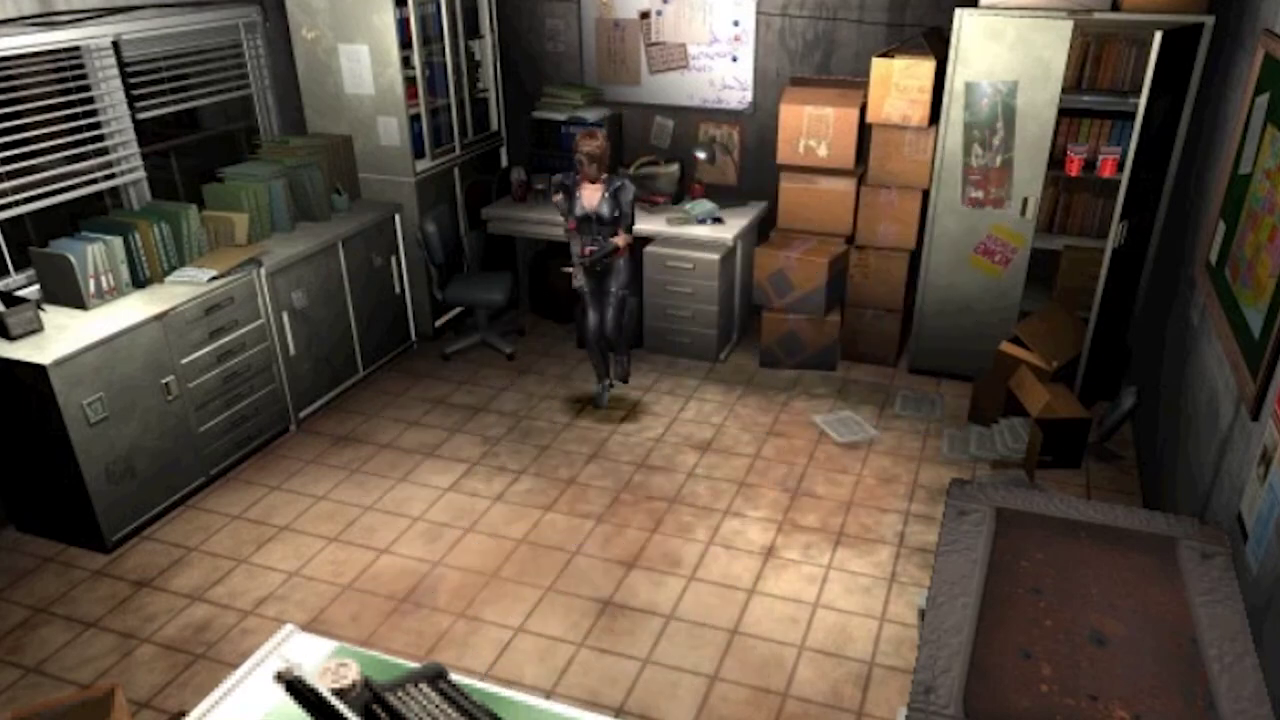
{"action": "key", "text": "Up"}
{"action": "key", "text": "Right"}
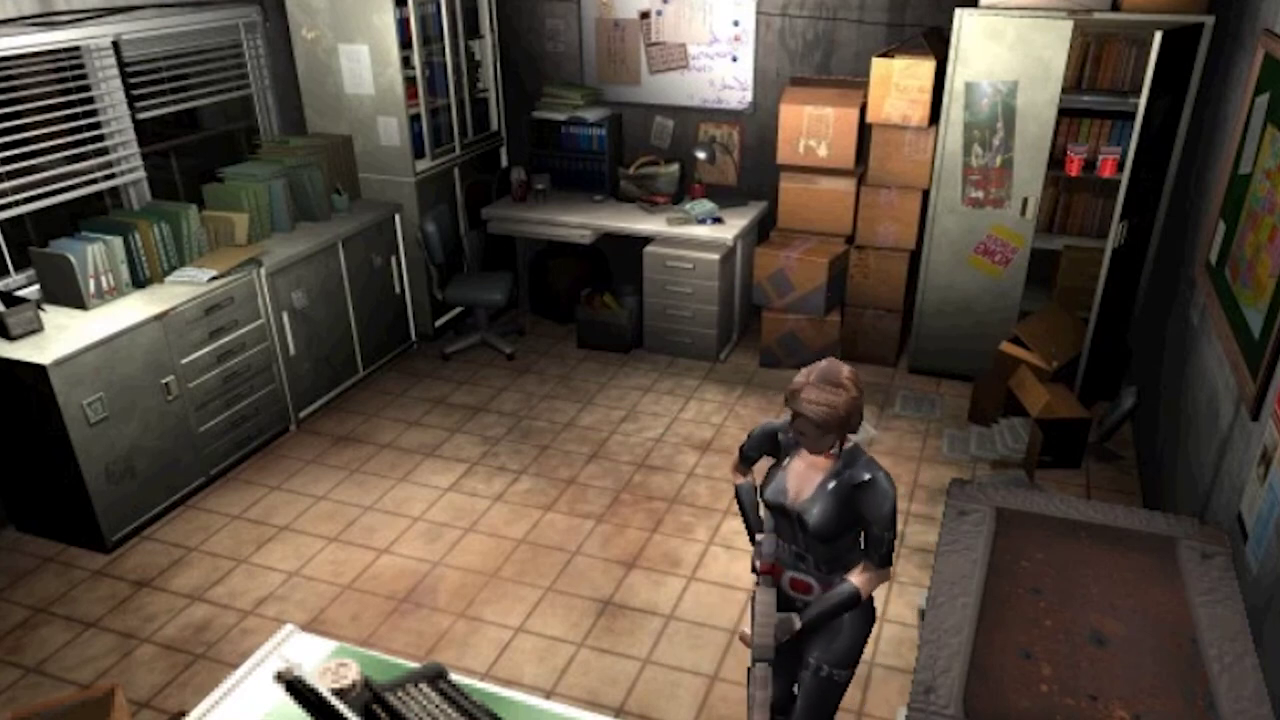
{"action": "key", "text": "Down"}
{"action": "key", "text": "Down"}
{"action": "key", "text": "Left"}
{"action": "key", "text": "Right"}
{"action": "key", "text": "Up"}
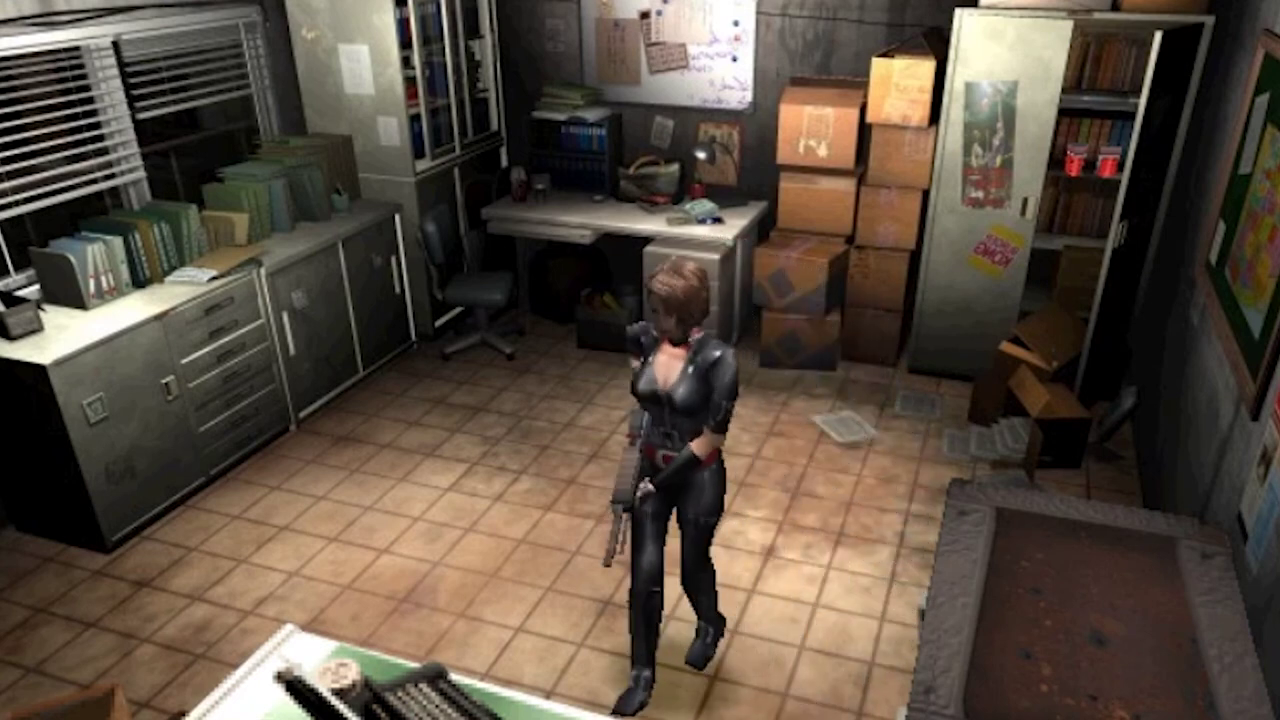
{"action": "key", "text": "Right"}
{"action": "key", "text": "Up"}
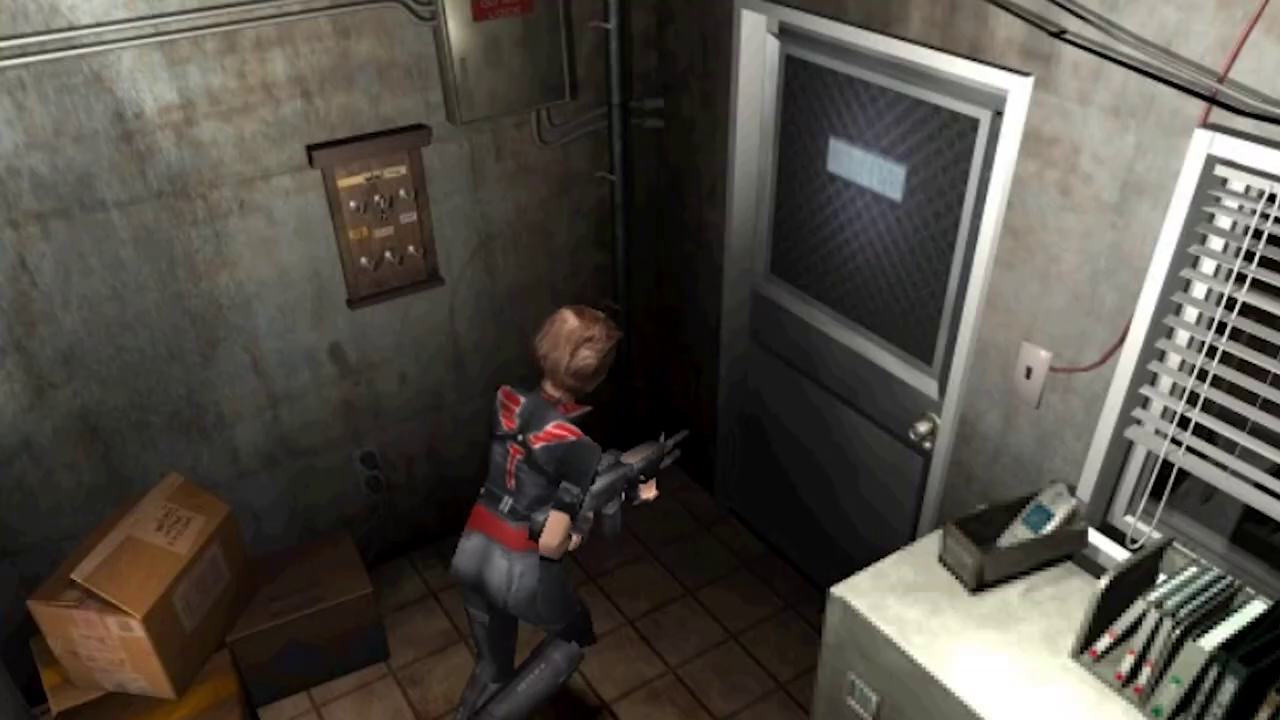
{"action": "key", "text": "Left"}
{"action": "key", "text": "Up"}
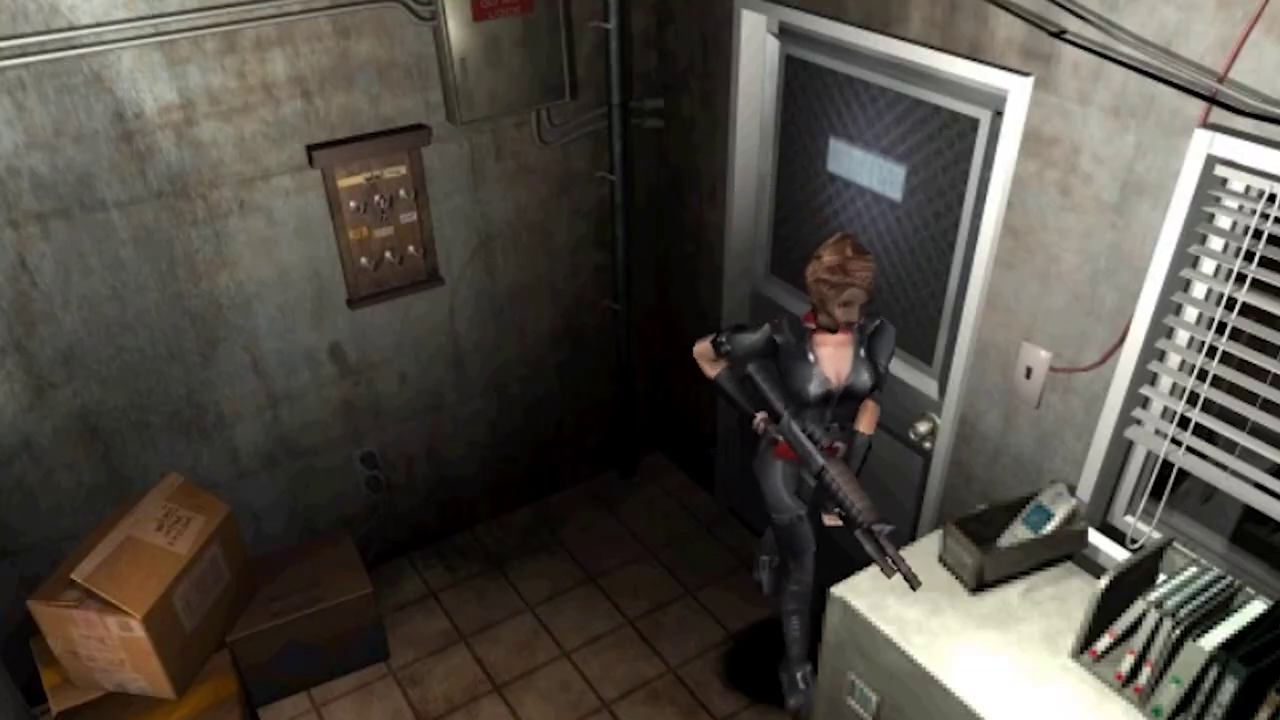
{"action": "key", "text": "Right"}
{"action": "key", "text": "Up"}
{"action": "key", "text": "Left"}
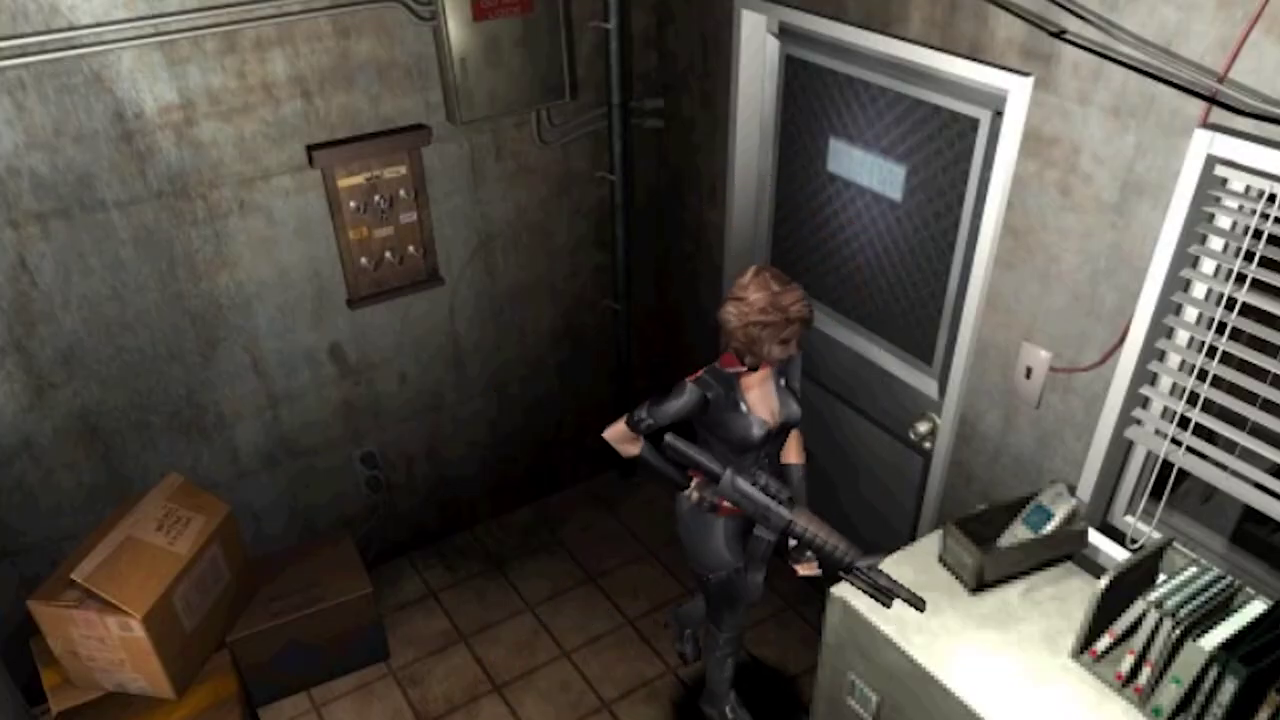
{"action": "key", "text": "Left"}
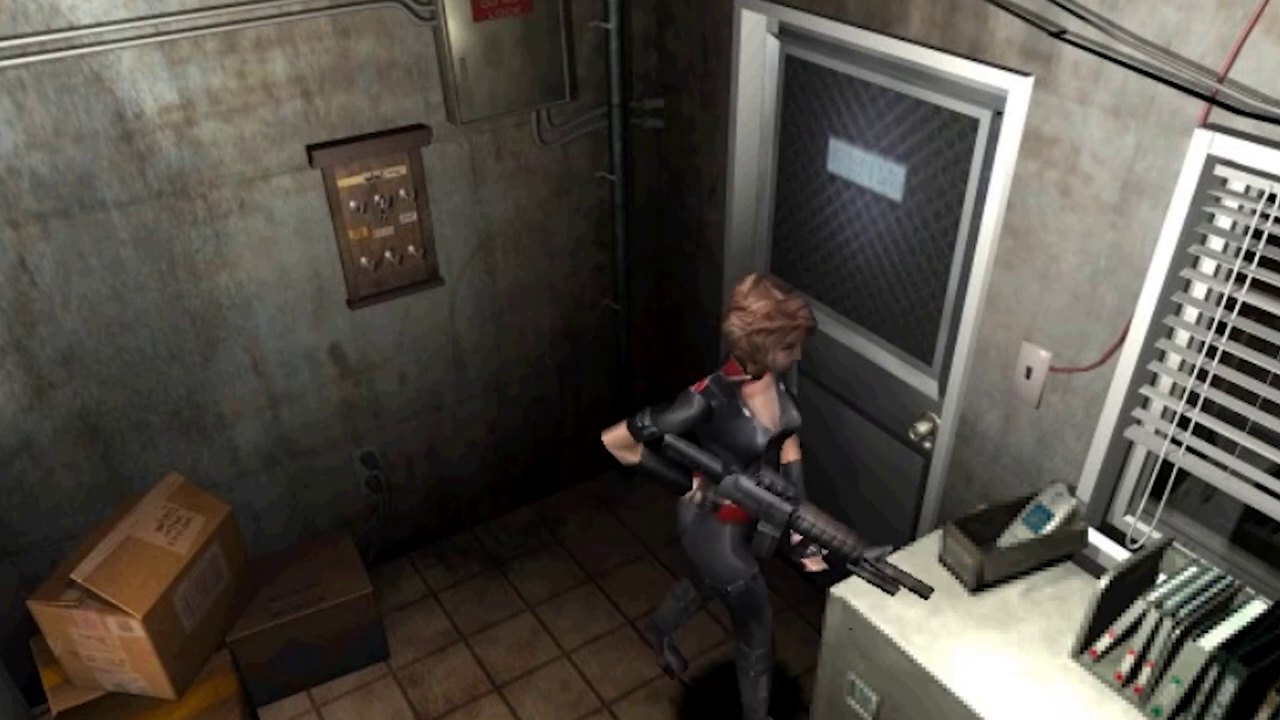
{"action": "key", "text": "Right"}
{"action": "key", "text": "Left"}
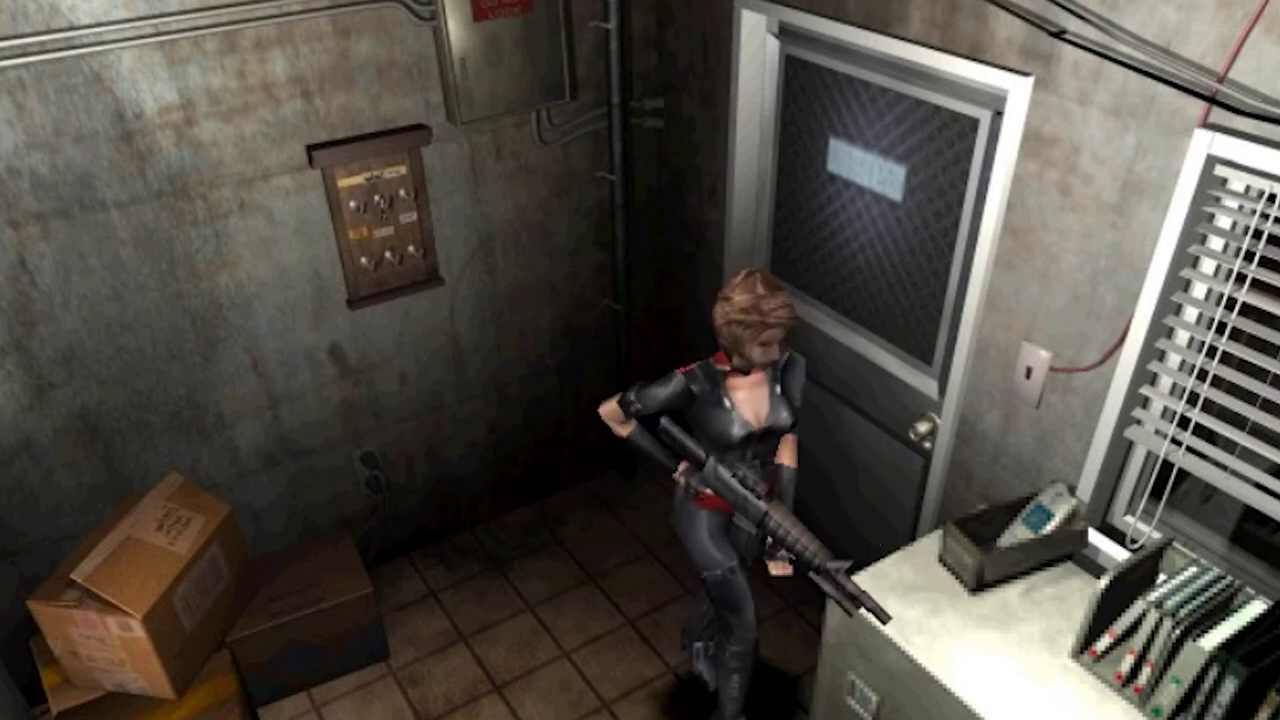
{"action": "key", "text": "Right"}
{"action": "key", "text": "Down"}
{"action": "key", "text": "Right"}
{"action": "key", "text": "Left"}
{"action": "key", "text": "Down"}
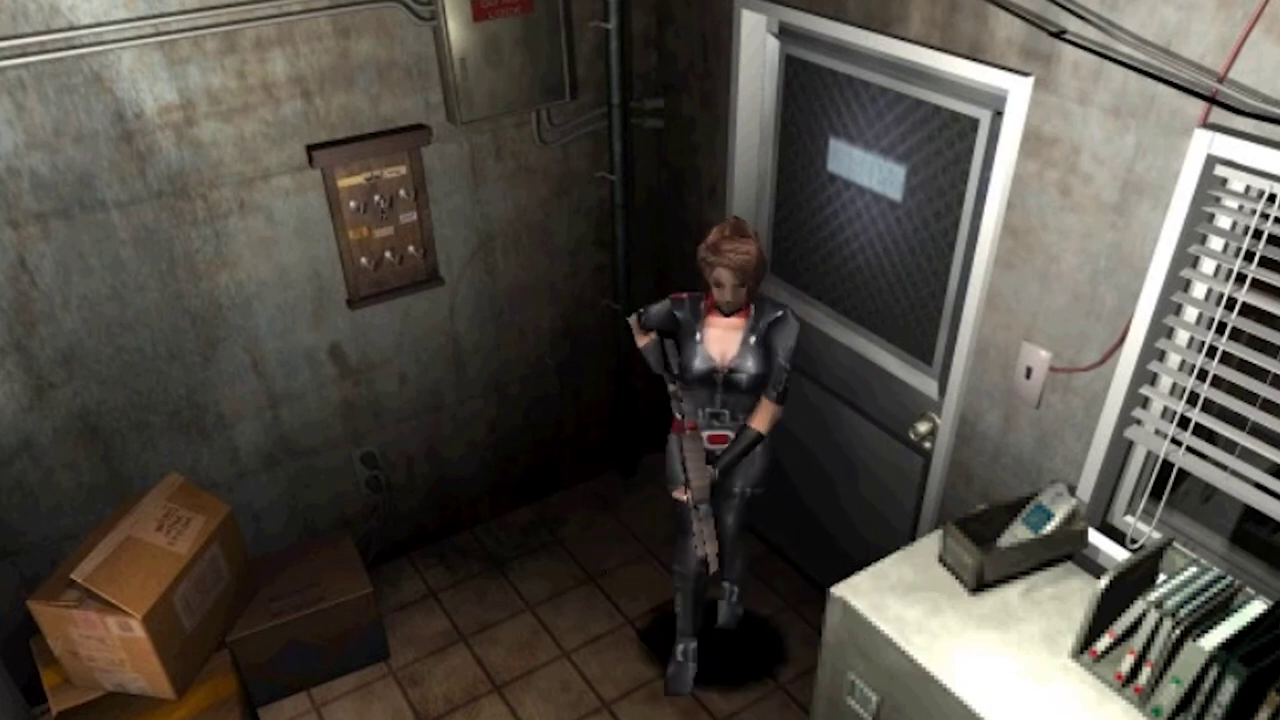
{"action": "key", "text": "Right"}
{"action": "key", "text": "Up"}
{"action": "key", "text": "Left"}
{"action": "key", "text": "Down"}
{"action": "key", "text": "Up"}
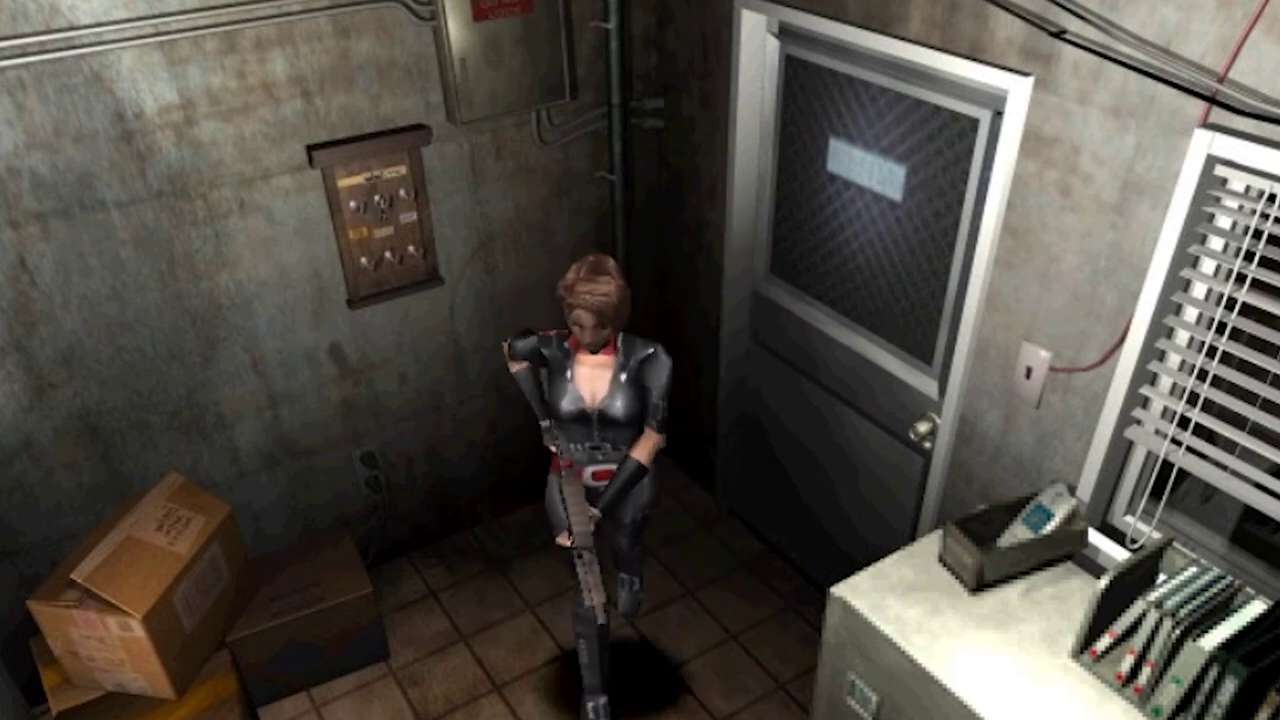
{"action": "key", "text": "Down"}
{"action": "key", "text": "Up"}
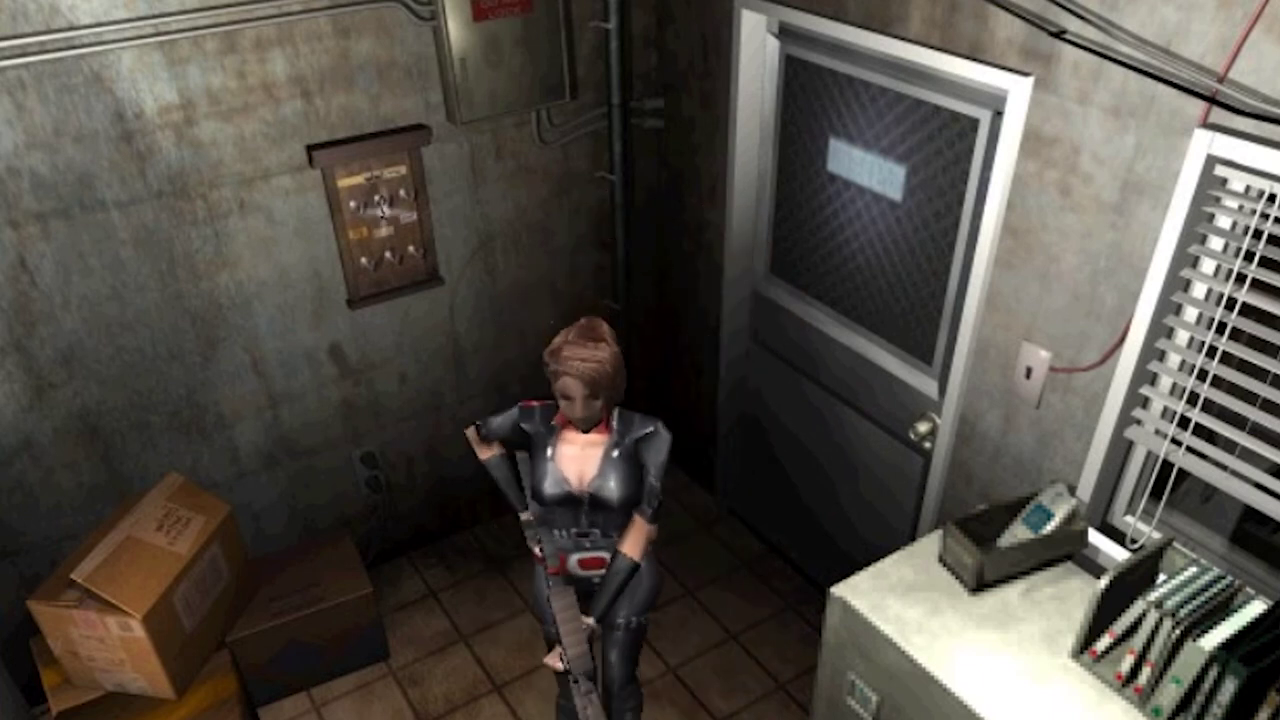
{"action": "key", "text": "Down"}
{"action": "key", "text": "Down"}
{"action": "key", "text": "Up"}
{"action": "key", "text": "Down"}
{"action": "key", "text": "Up"}
{"action": "key", "text": "Left"}
{"action": "key", "text": "Up"}
{"action": "key", "text": "Left"}
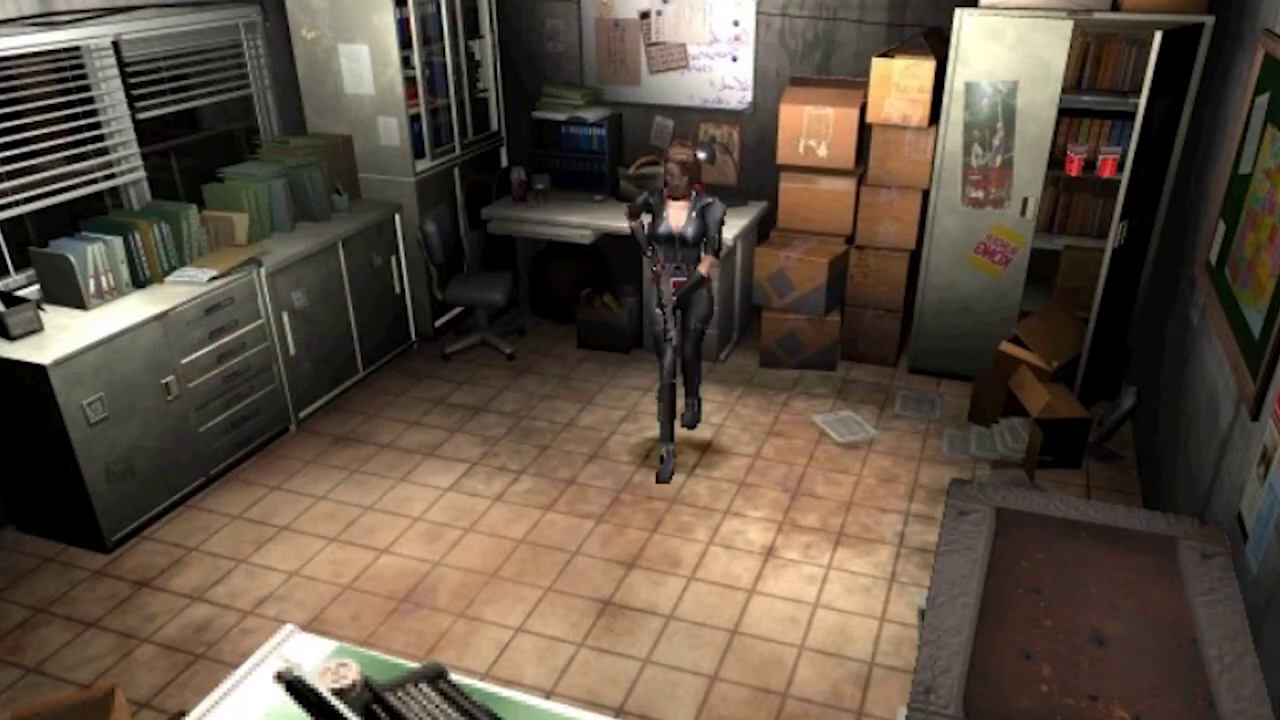
{"action": "key", "text": "Left"}
{"action": "key", "text": "Right"}
{"action": "key", "text": "Left"}
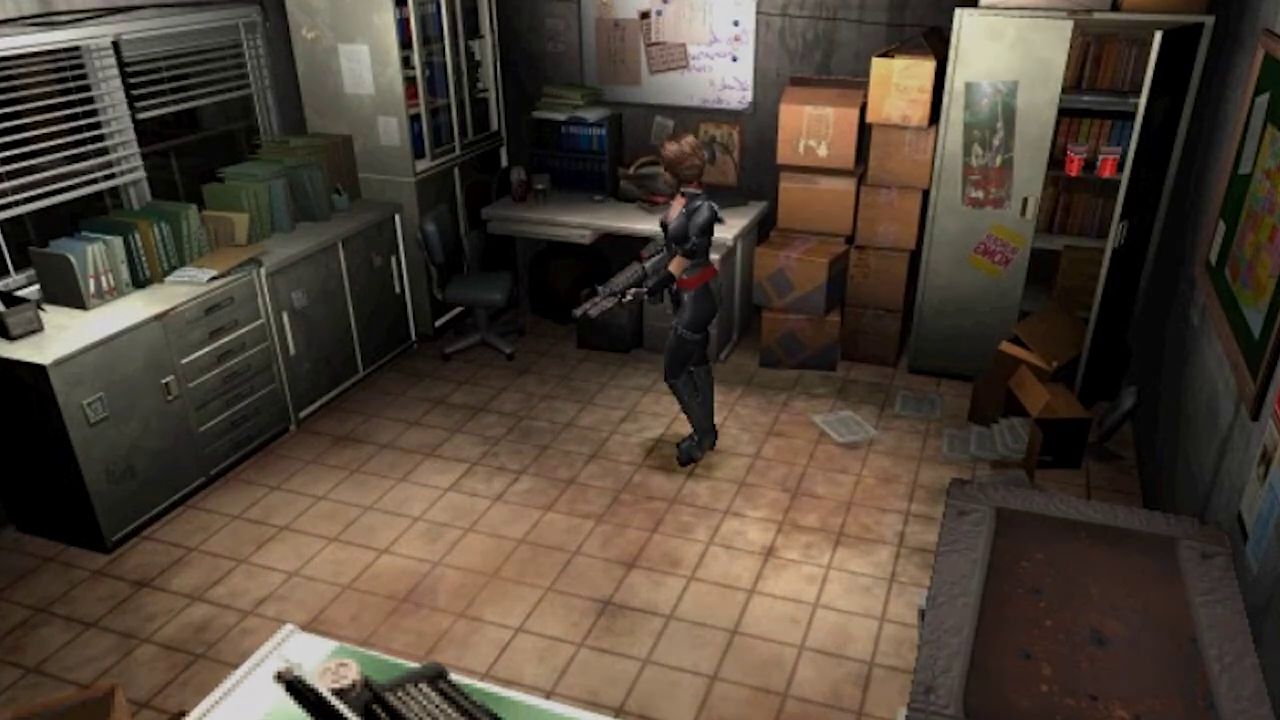
{"action": "key", "text": "Escape"}
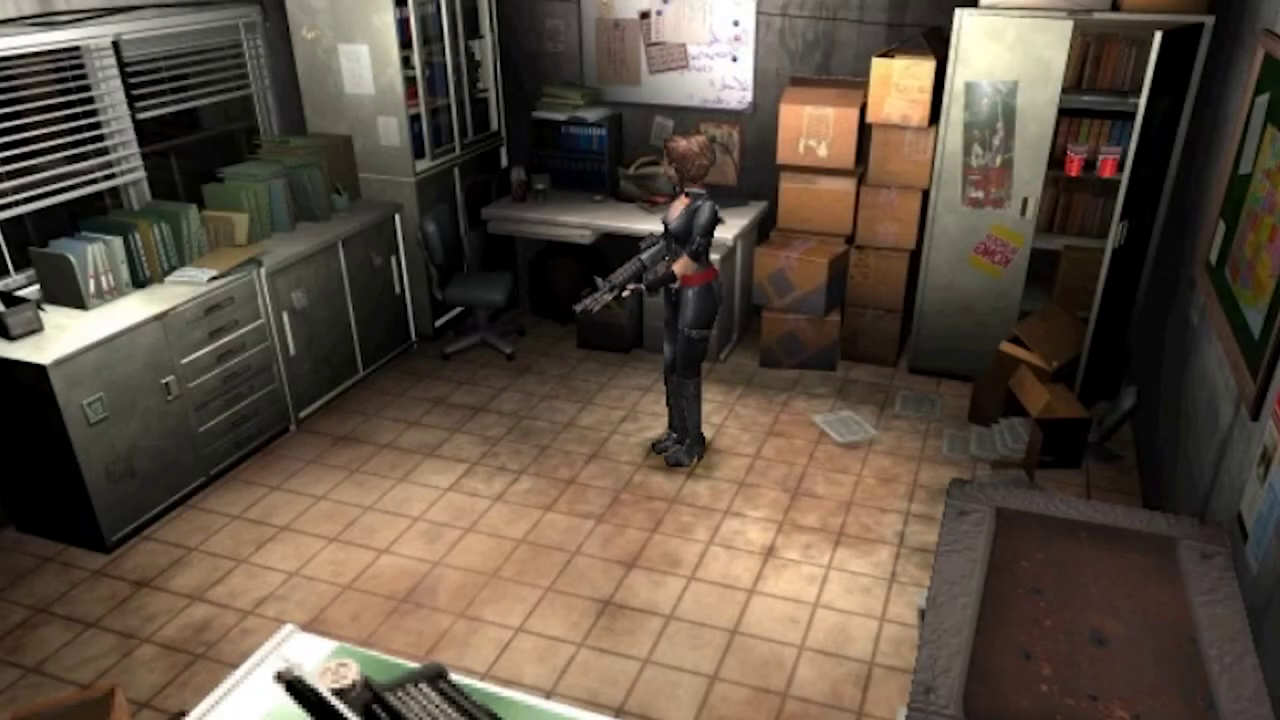
{"action": "key", "text": "Up"}
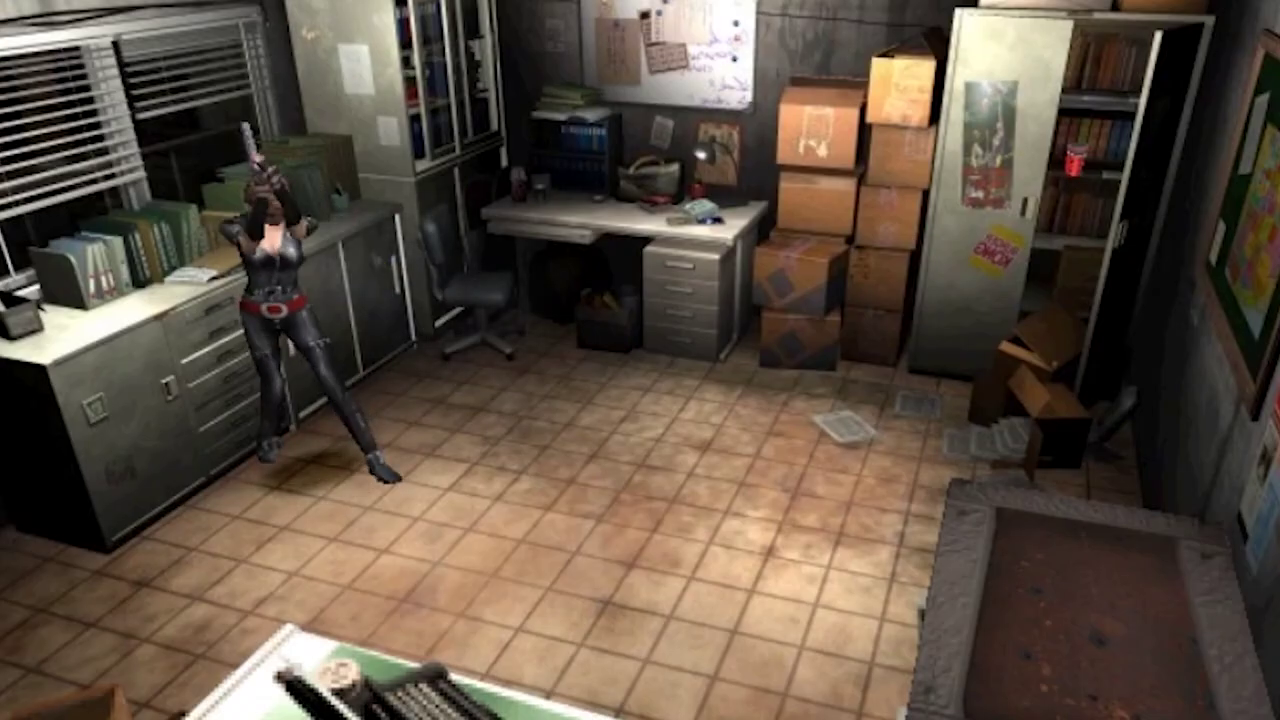
{"action": "key", "text": "Up"}
{"action": "key", "text": "Right"}
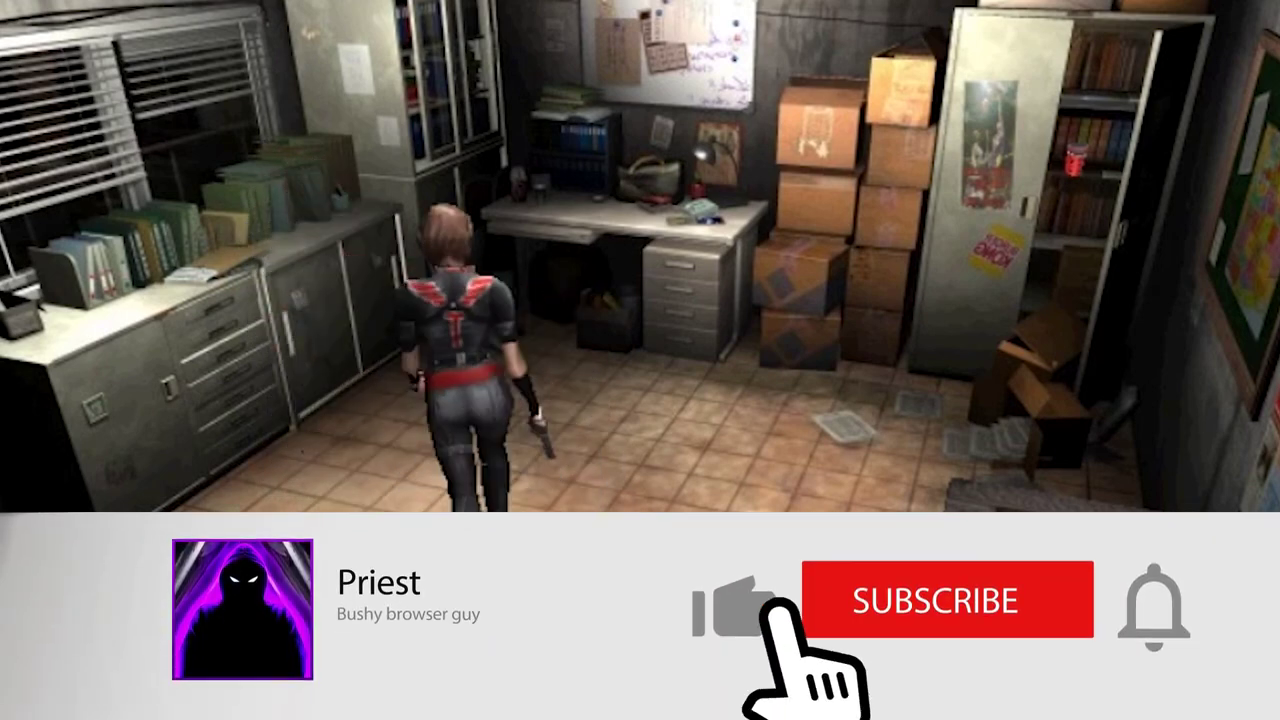
{"action": "key", "text": "Up"}
{"action": "key", "text": "Left"}
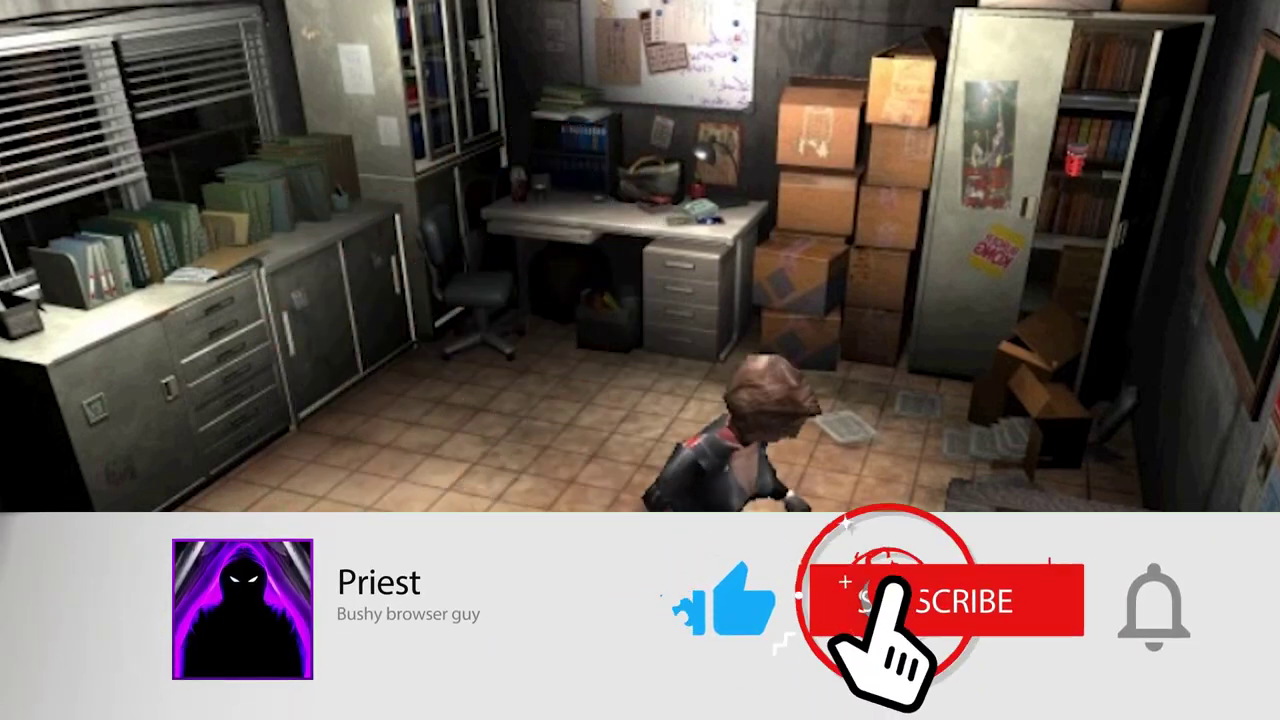
{"action": "key", "text": "Down"}
{"action": "key", "text": "Left"}
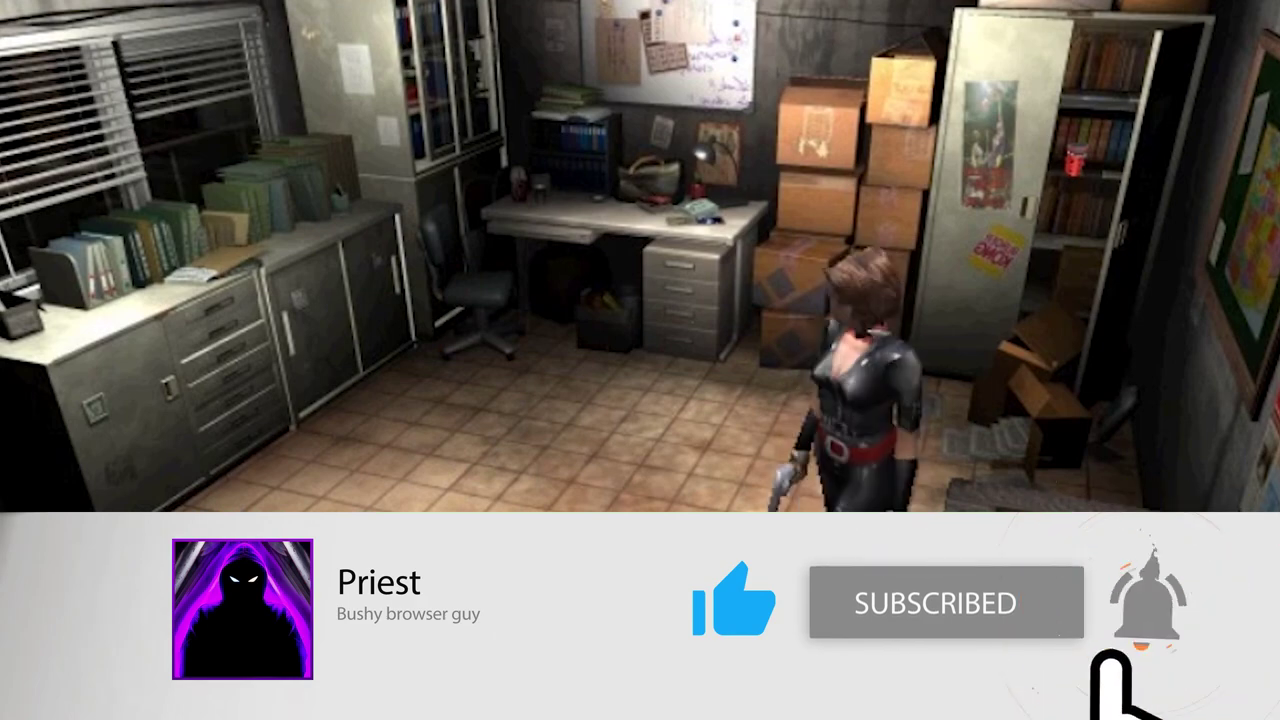
{"action": "key", "text": "x"}
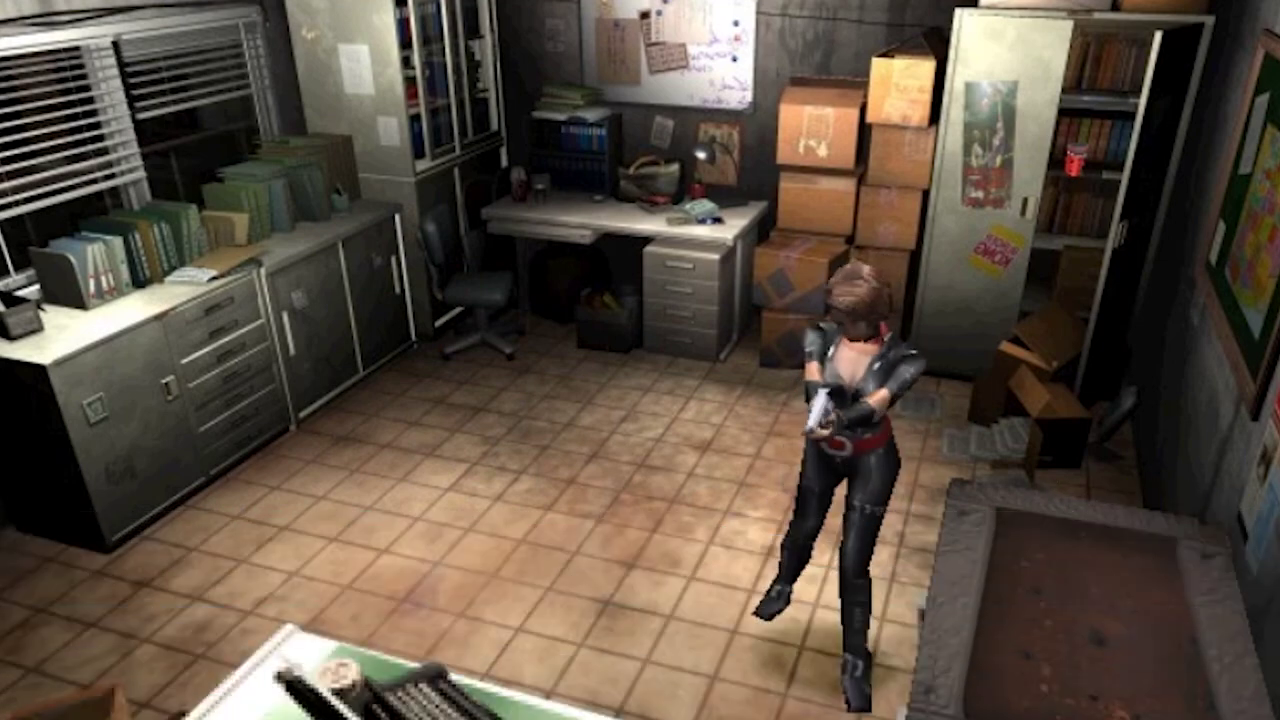
{"action": "key", "text": "z"}
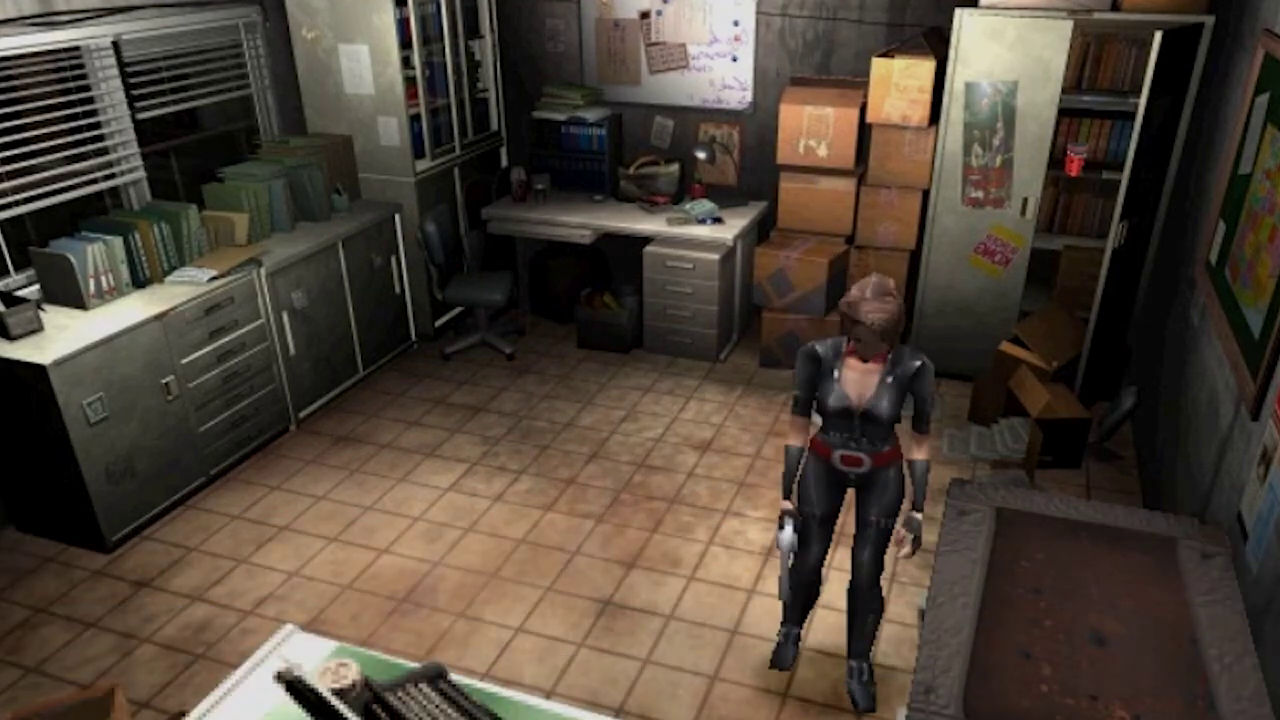